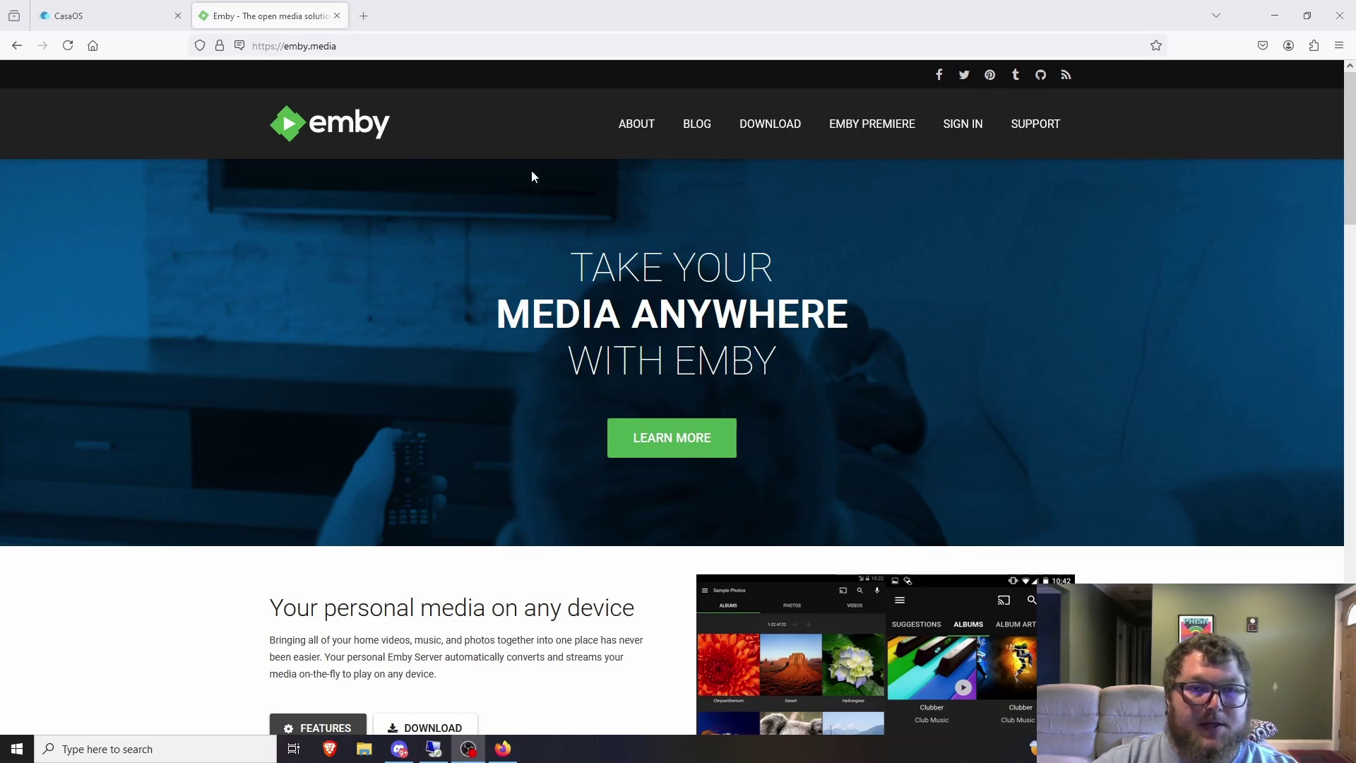
{"action": "scroll", "coordinate": [719, 230], "scroll_direction": "down", "scroll_amount": 3}
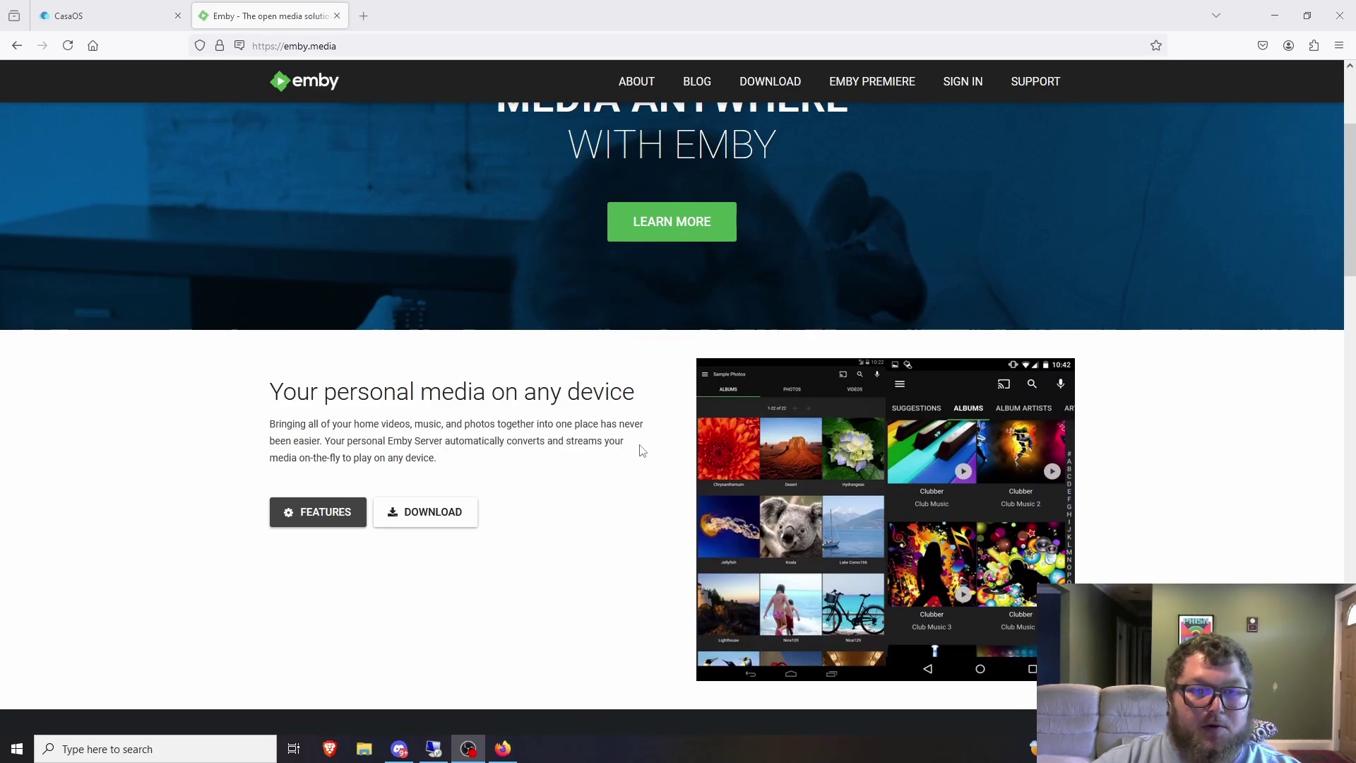
{"action": "scroll", "coordinate": [575, 476], "scroll_direction": "down", "scroll_amount": 3}
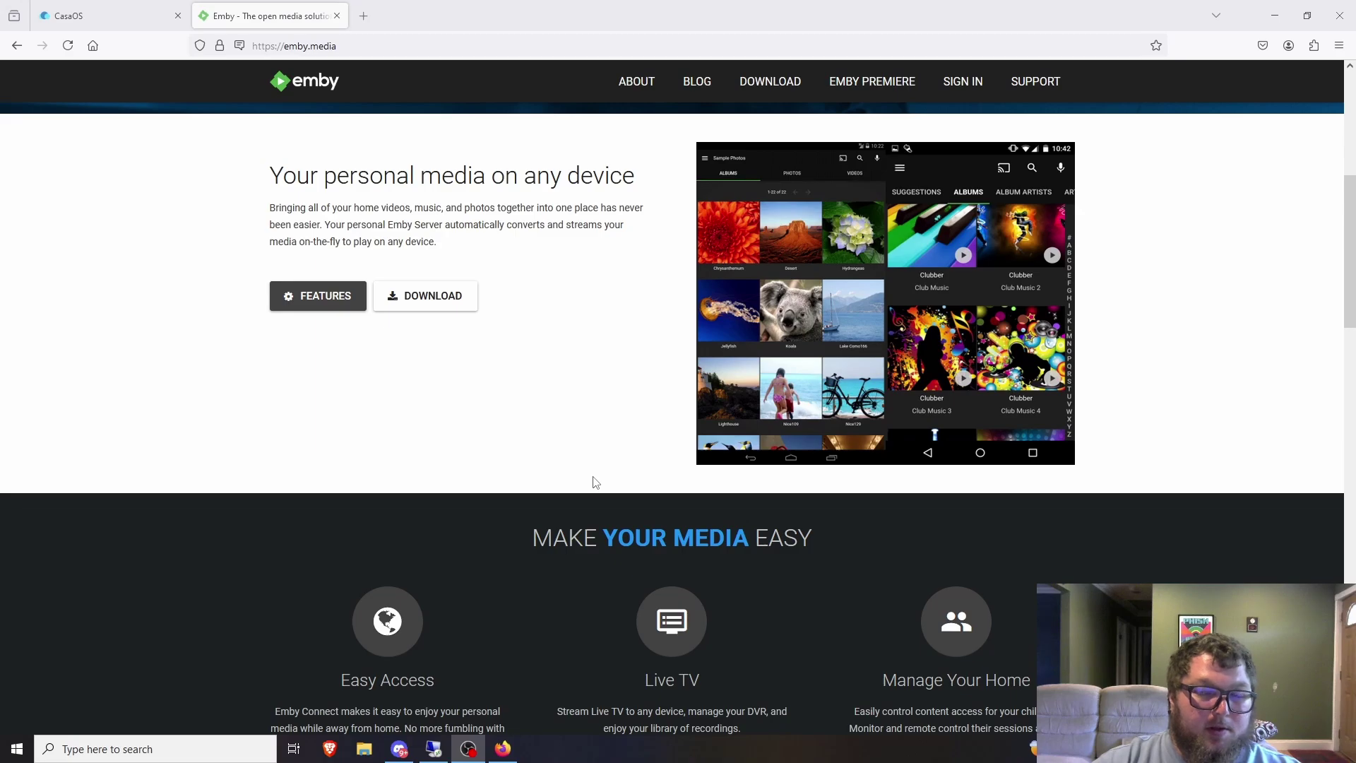
{"action": "scroll", "coordinate": [593, 481], "scroll_direction": "down", "scroll_amount": 6}
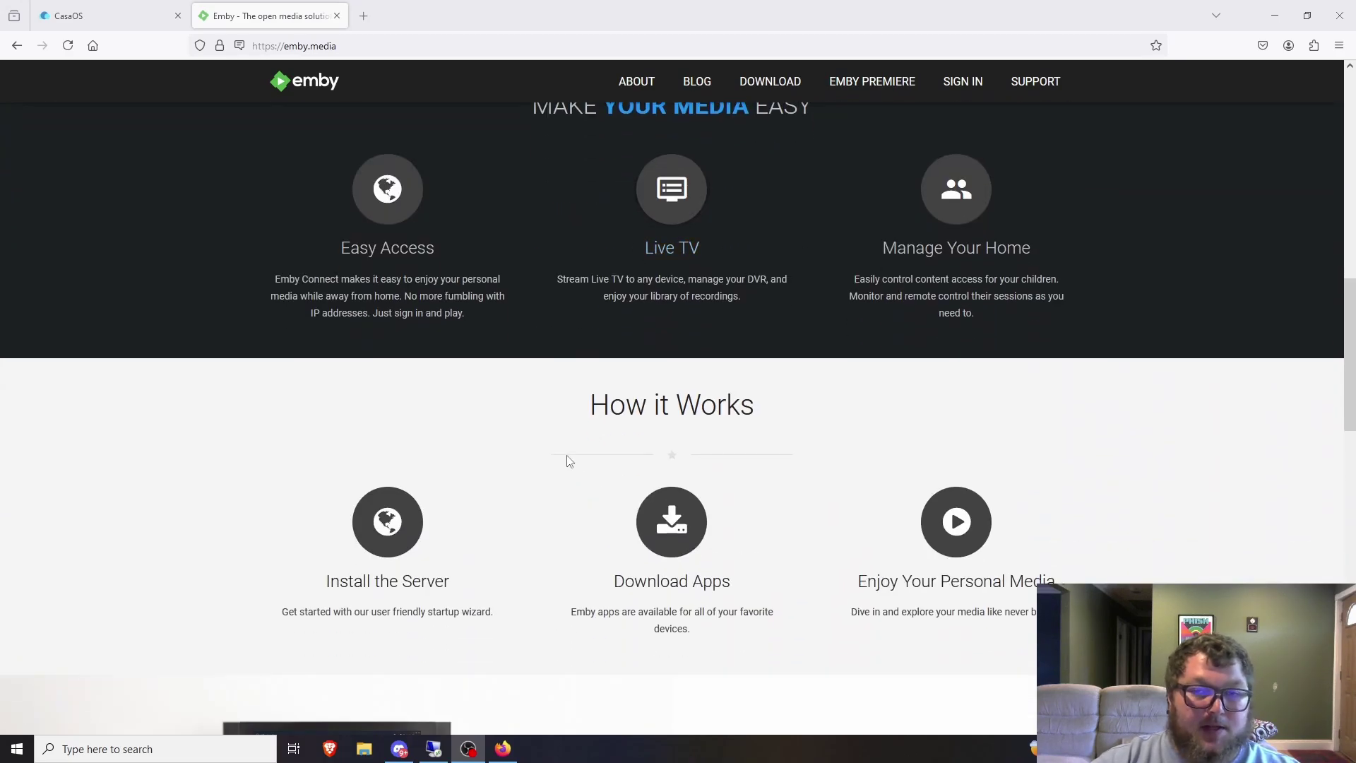
{"action": "scroll", "coordinate": [574, 463], "scroll_direction": "down", "scroll_amount": 3}
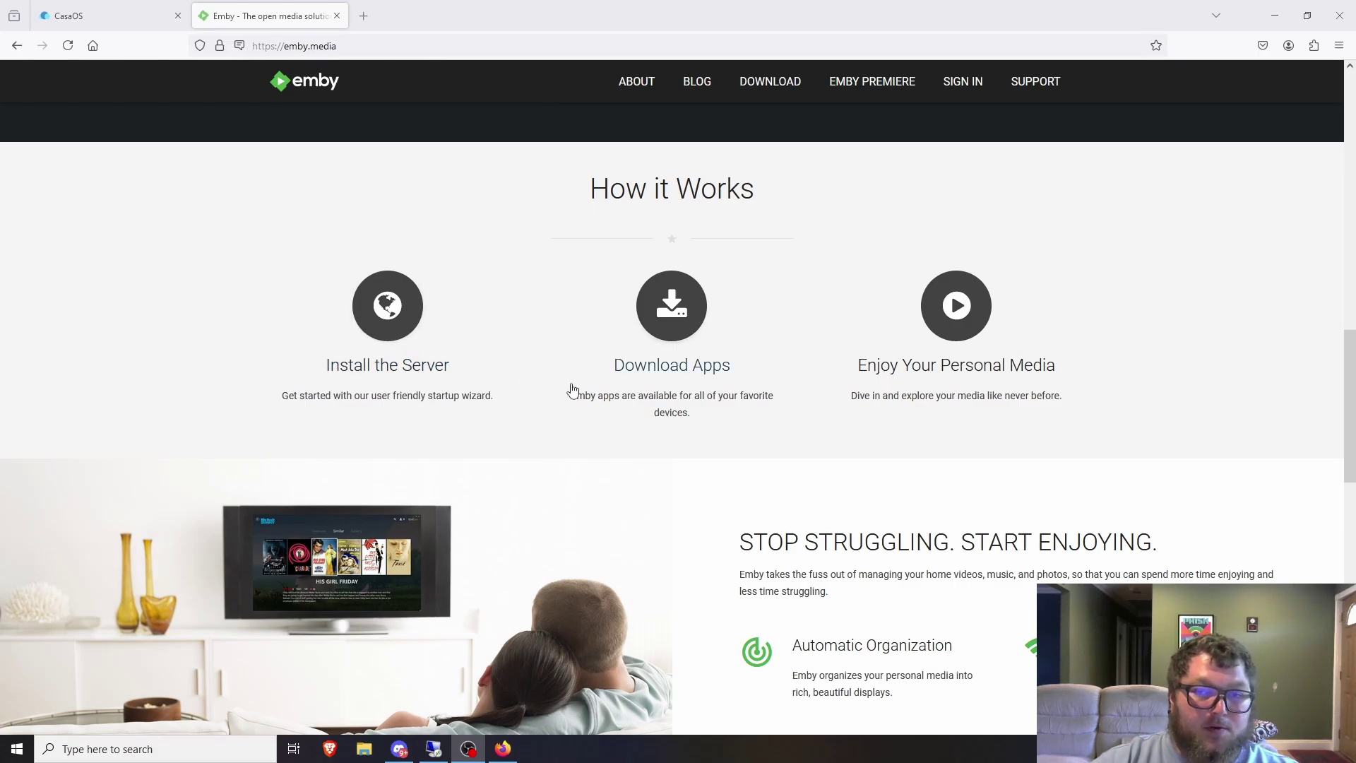
Step: Browse the Download Emby page's server builds and app lists, then go to Emby Premiere
{"action": "left_click", "coordinate": [675, 383]}
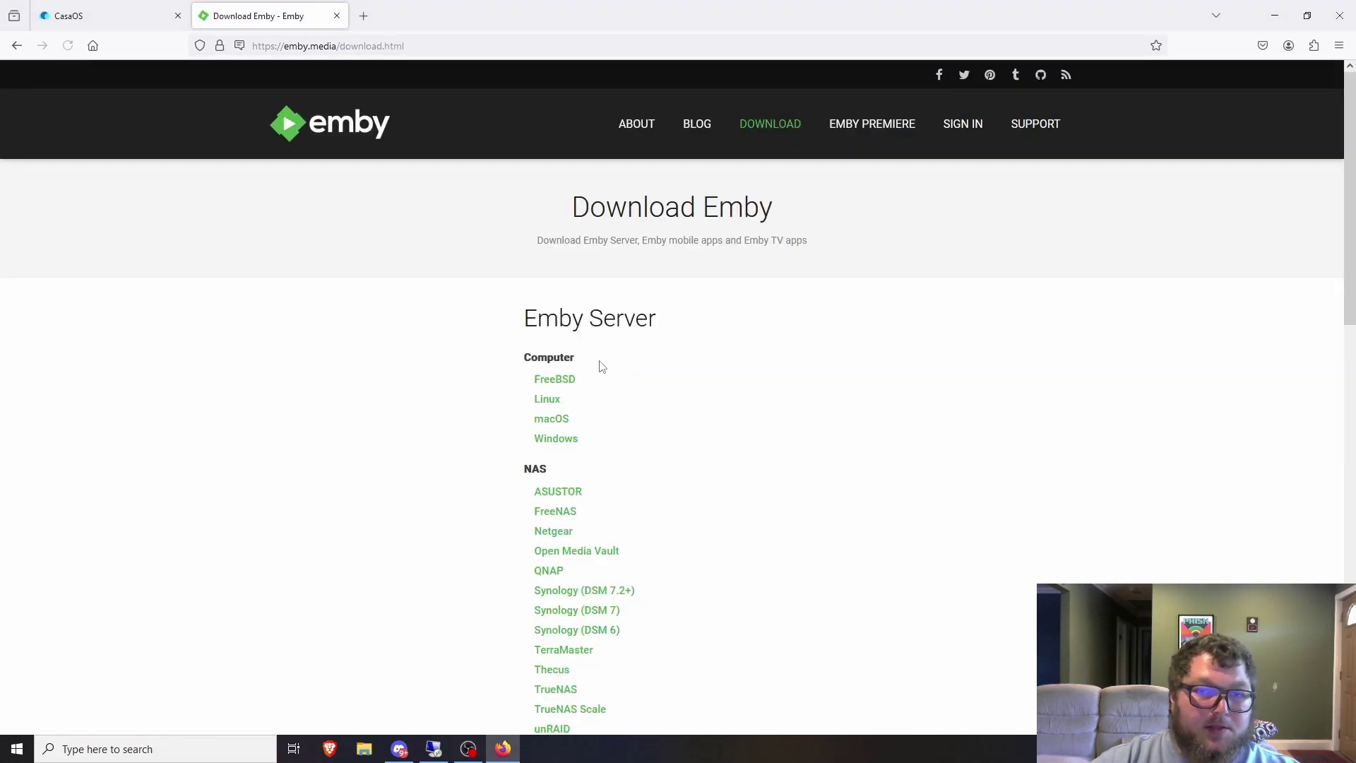
{"action": "scroll", "coordinate": [625, 363], "scroll_direction": "down", "scroll_amount": 2}
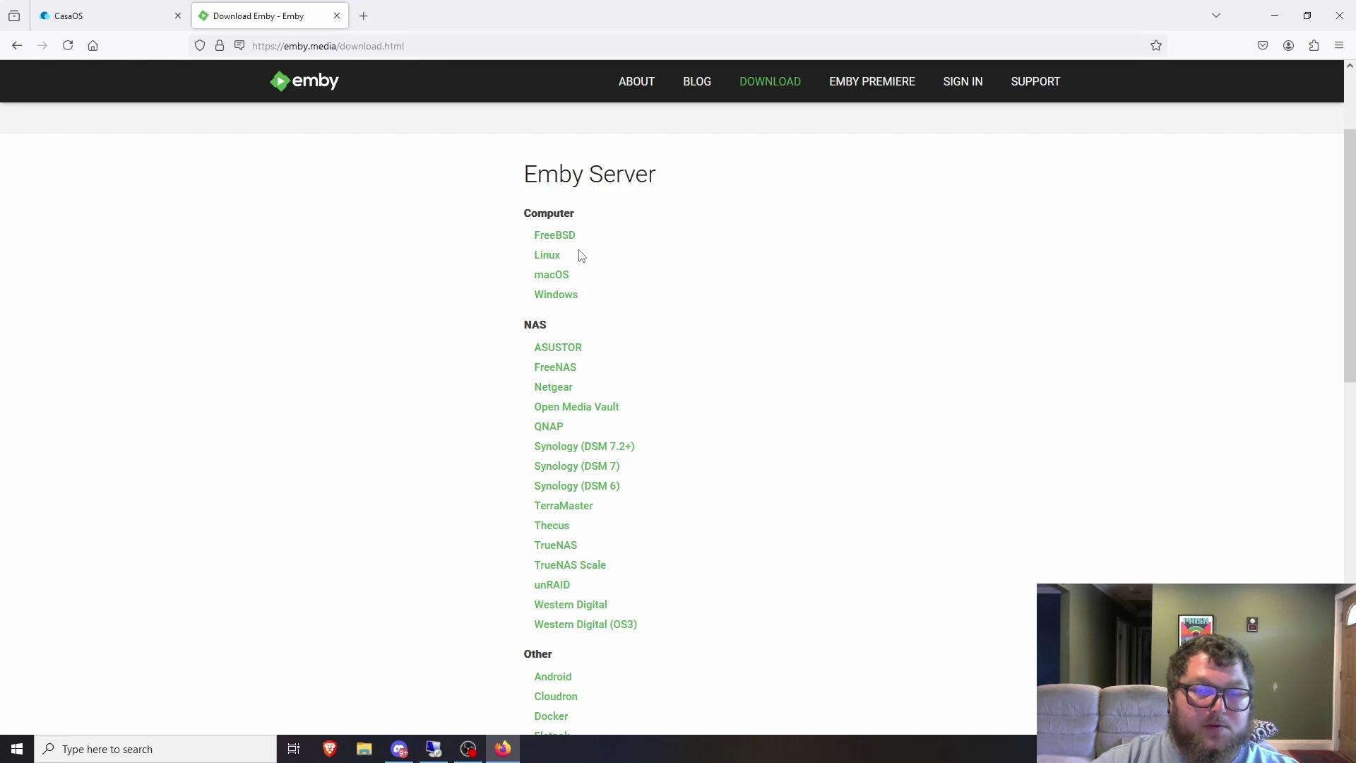
{"action": "scroll", "coordinate": [593, 438], "scroll_direction": "down", "scroll_amount": 4}
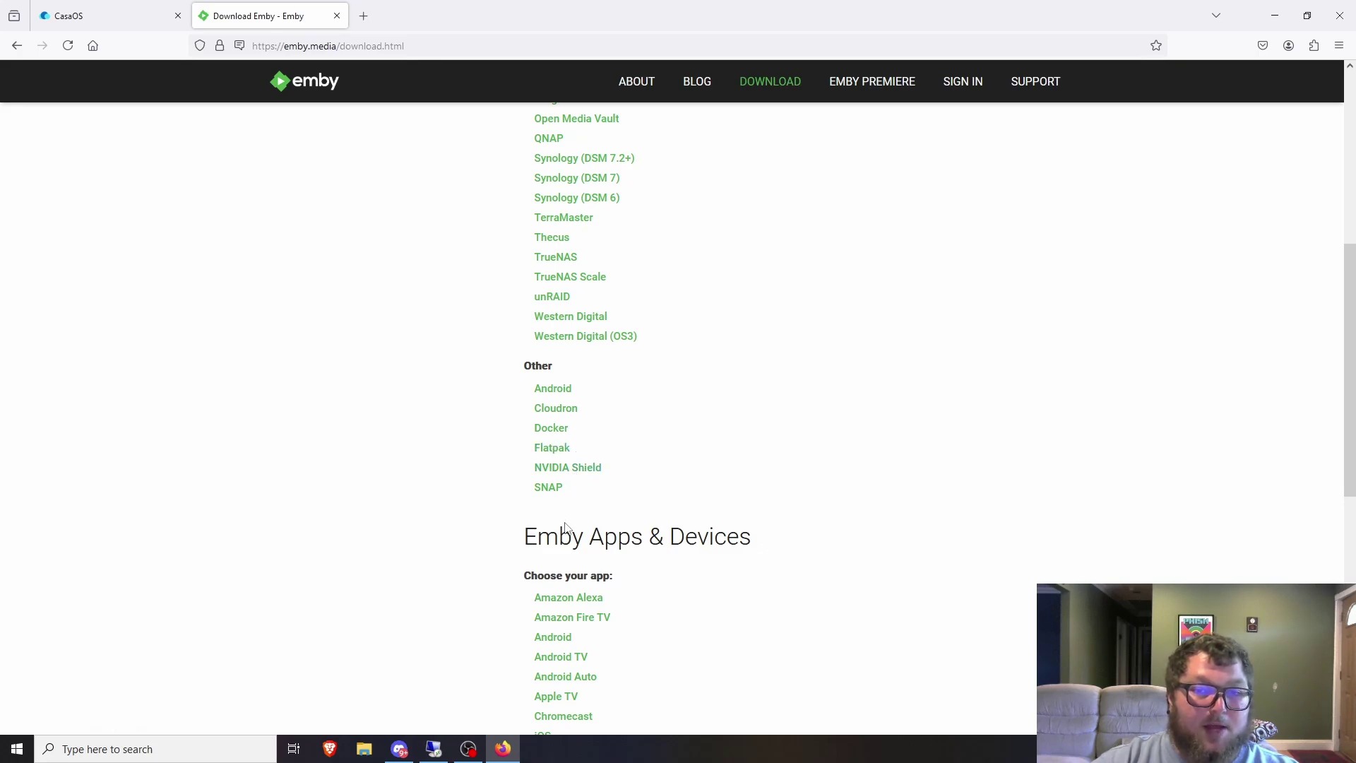
{"action": "scroll", "coordinate": [568, 528], "scroll_direction": "down", "scroll_amount": 3}
{"action": "scroll", "coordinate": [583, 399], "scroll_direction": "down", "scroll_amount": 2}
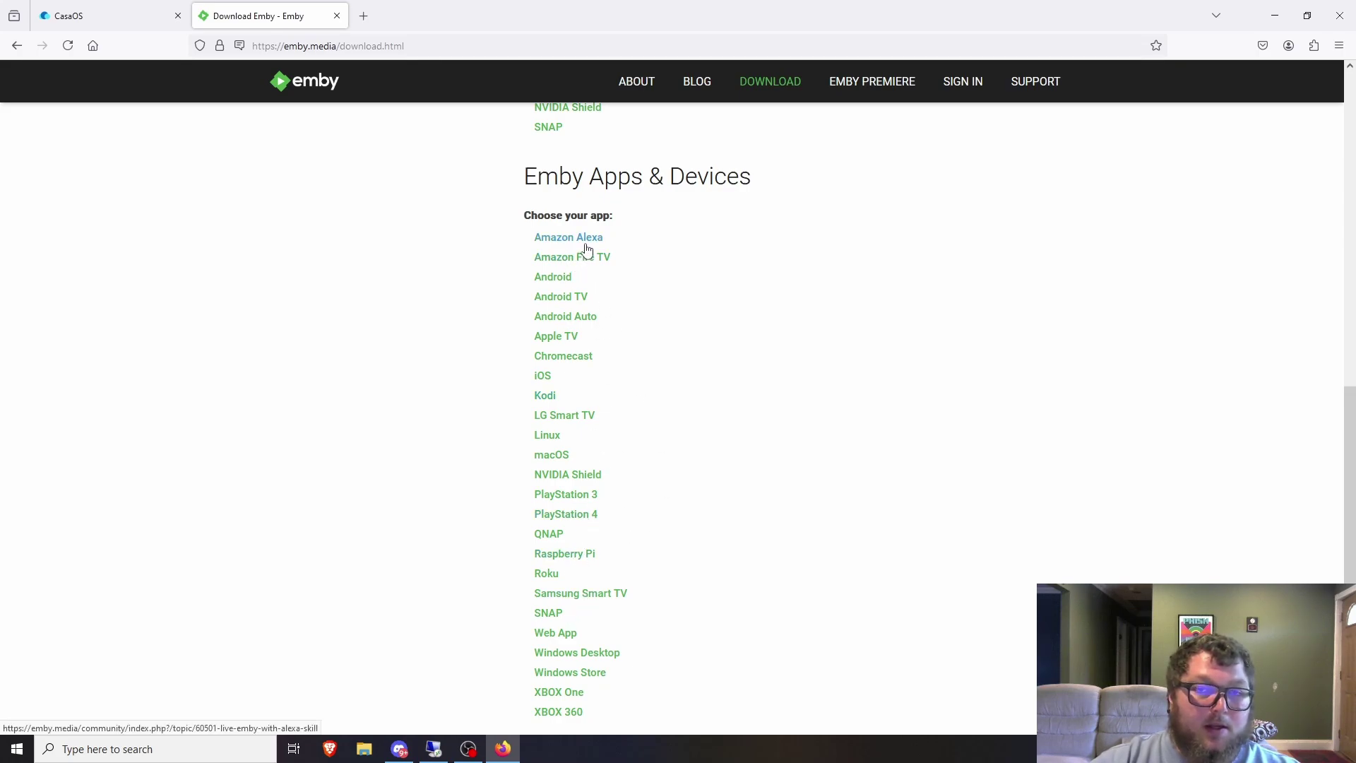
{"action": "scroll", "coordinate": [600, 579], "scroll_direction": "down", "scroll_amount": 3}
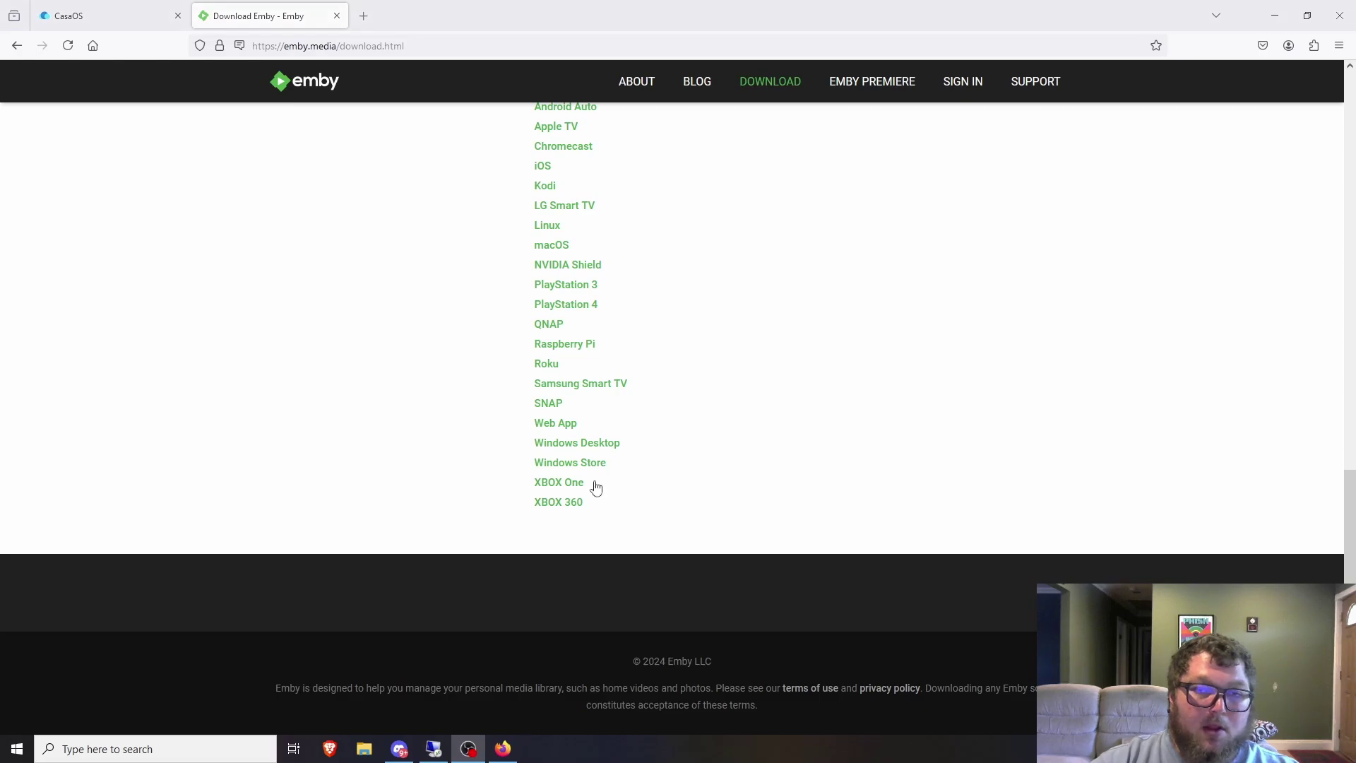
{"action": "scroll", "coordinate": [424, 384], "scroll_direction": "up", "scroll_amount": 3}
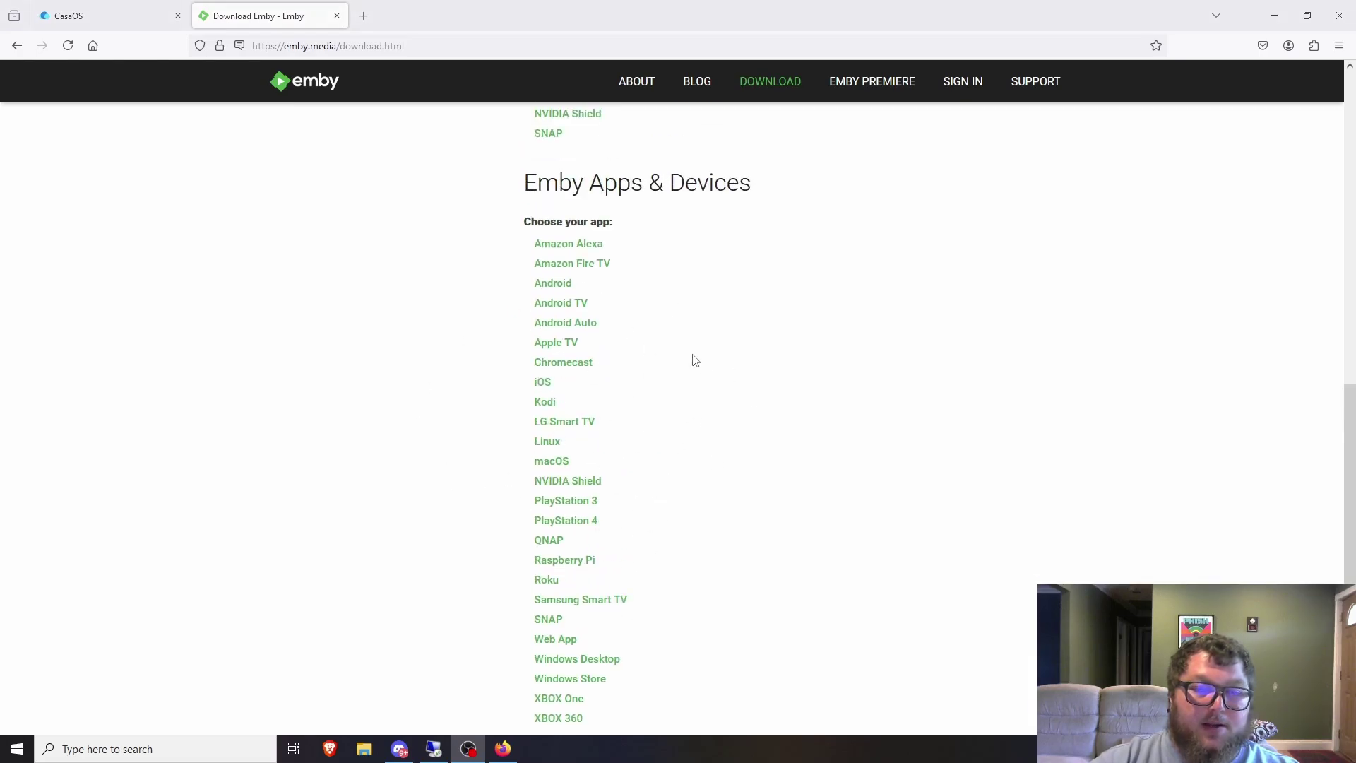
{"action": "scroll", "coordinate": [693, 358], "scroll_direction": "up", "scroll_amount": 15}
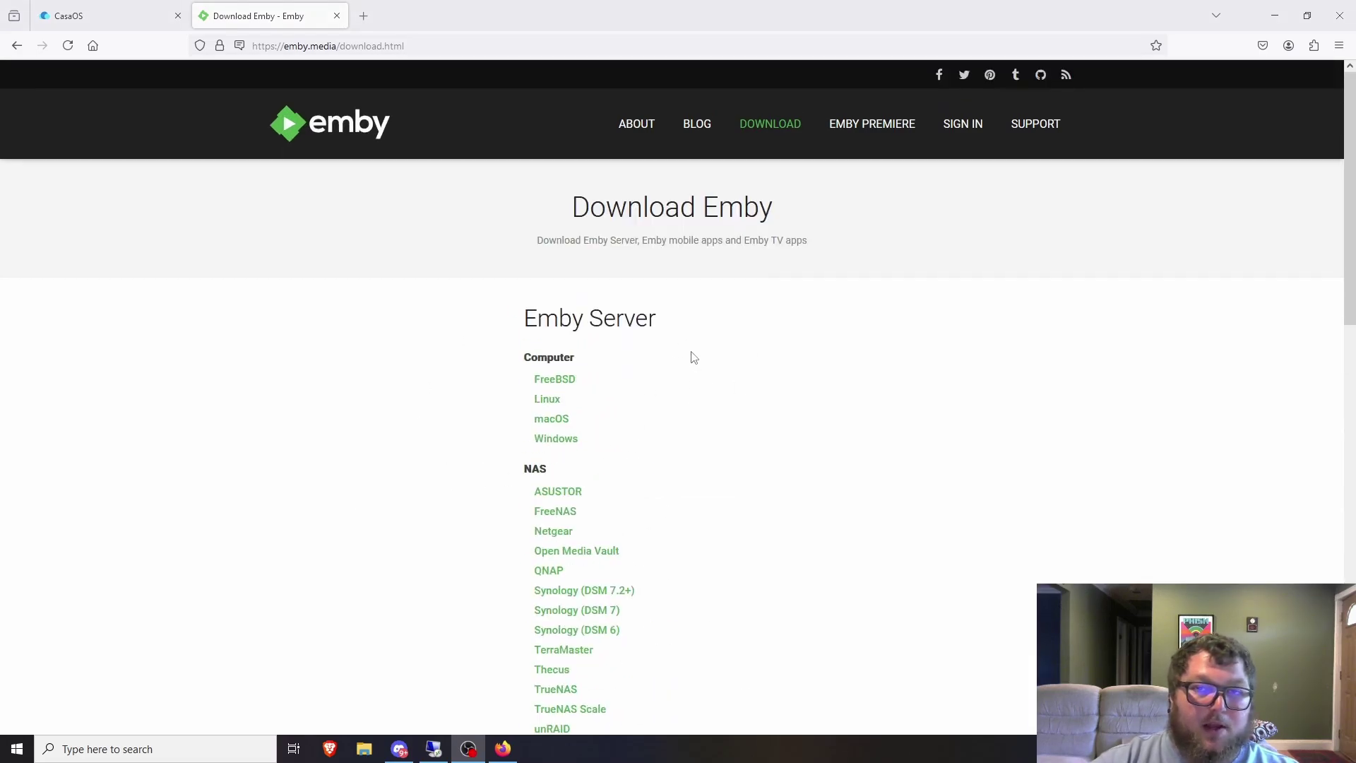
{"action": "left_click", "coordinate": [887, 127]}
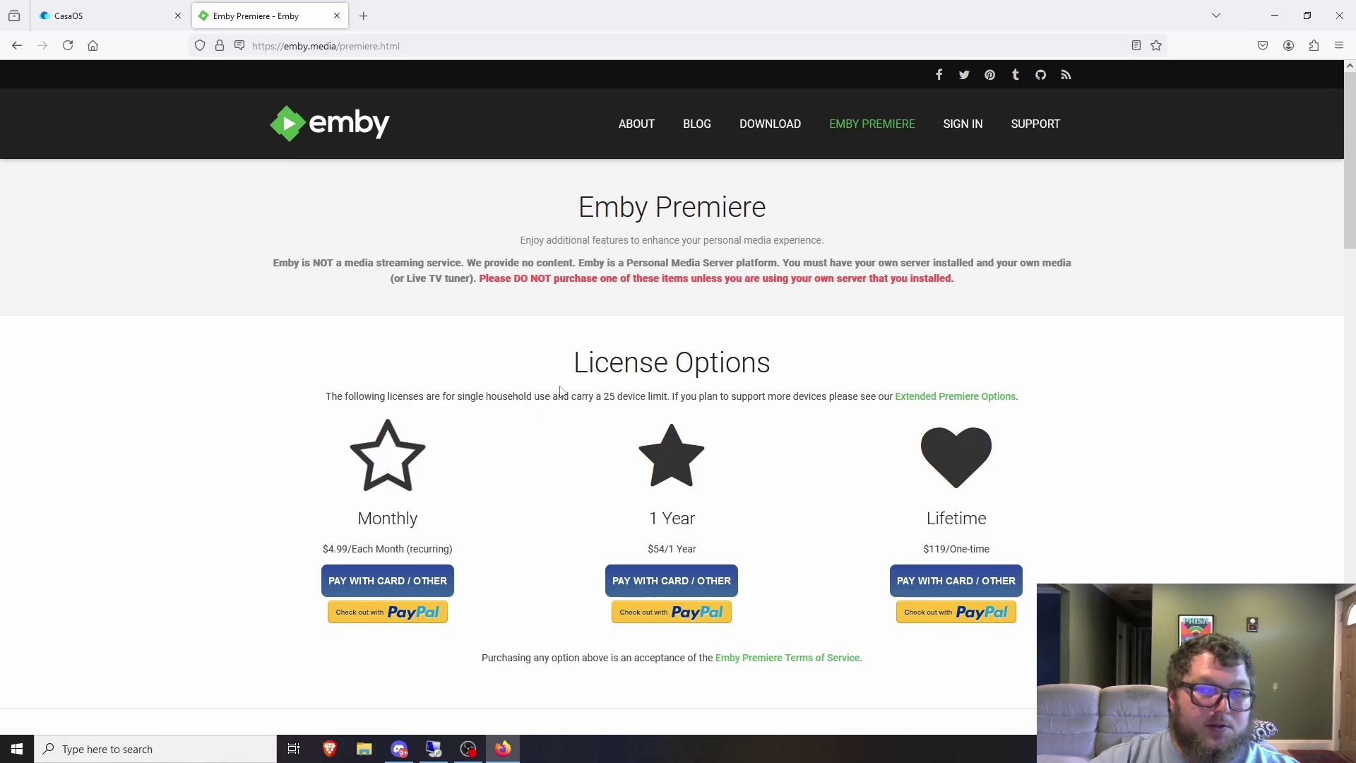
Step: Review Emby Premiere features and the $4.99 monthly, $54 yearly and $119 lifetime plans
{"action": "scroll", "coordinate": [536, 450], "scroll_direction": "down", "scroll_amount": 8}
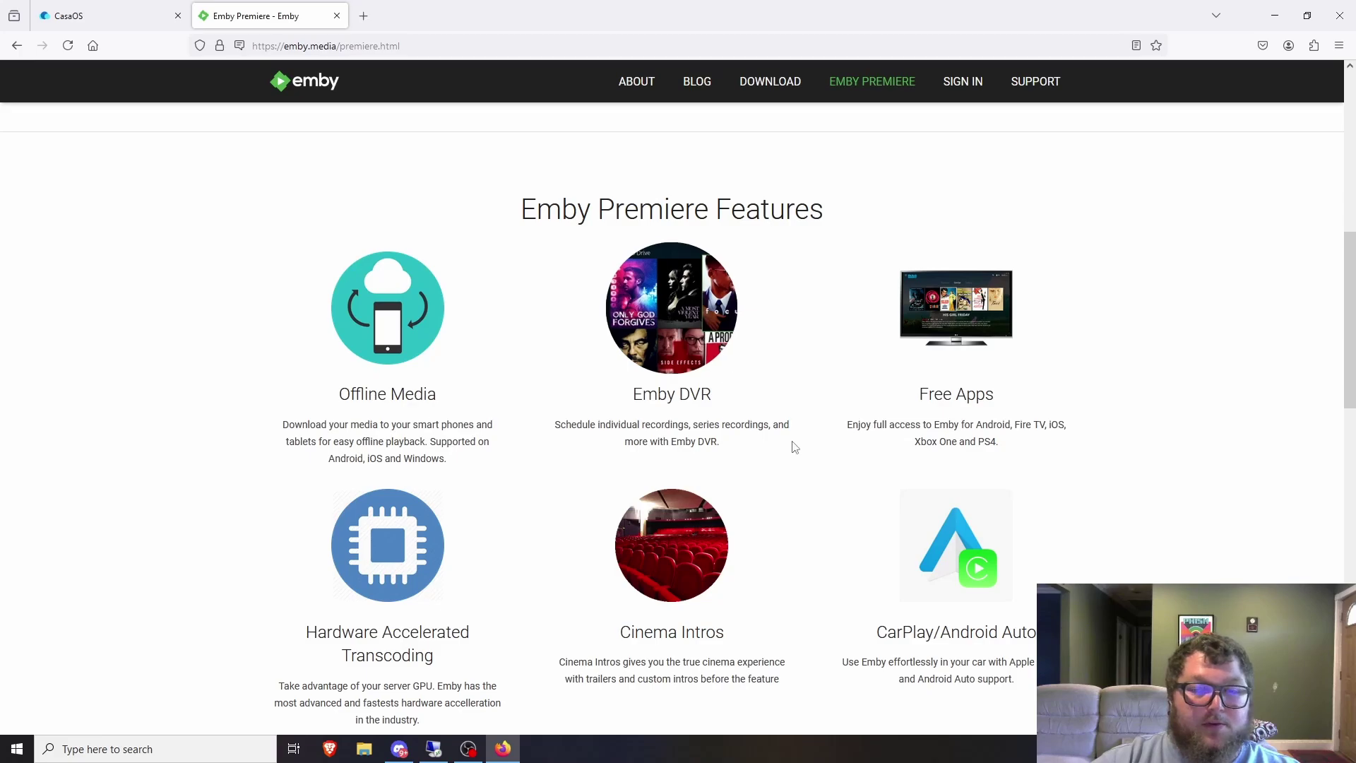
{"action": "scroll", "coordinate": [909, 324], "scroll_direction": "down", "scroll_amount": 3}
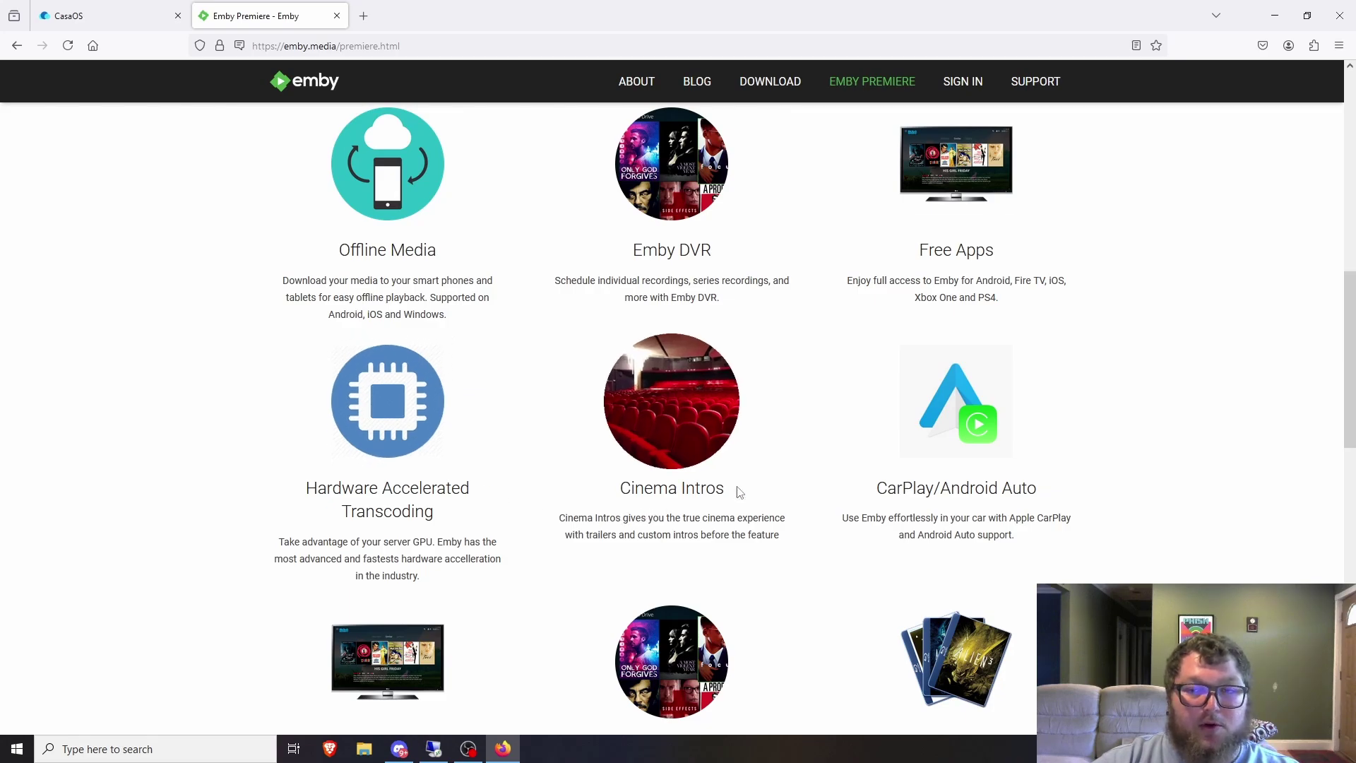
{"action": "scroll", "coordinate": [910, 512], "scroll_direction": "down", "scroll_amount": 1}
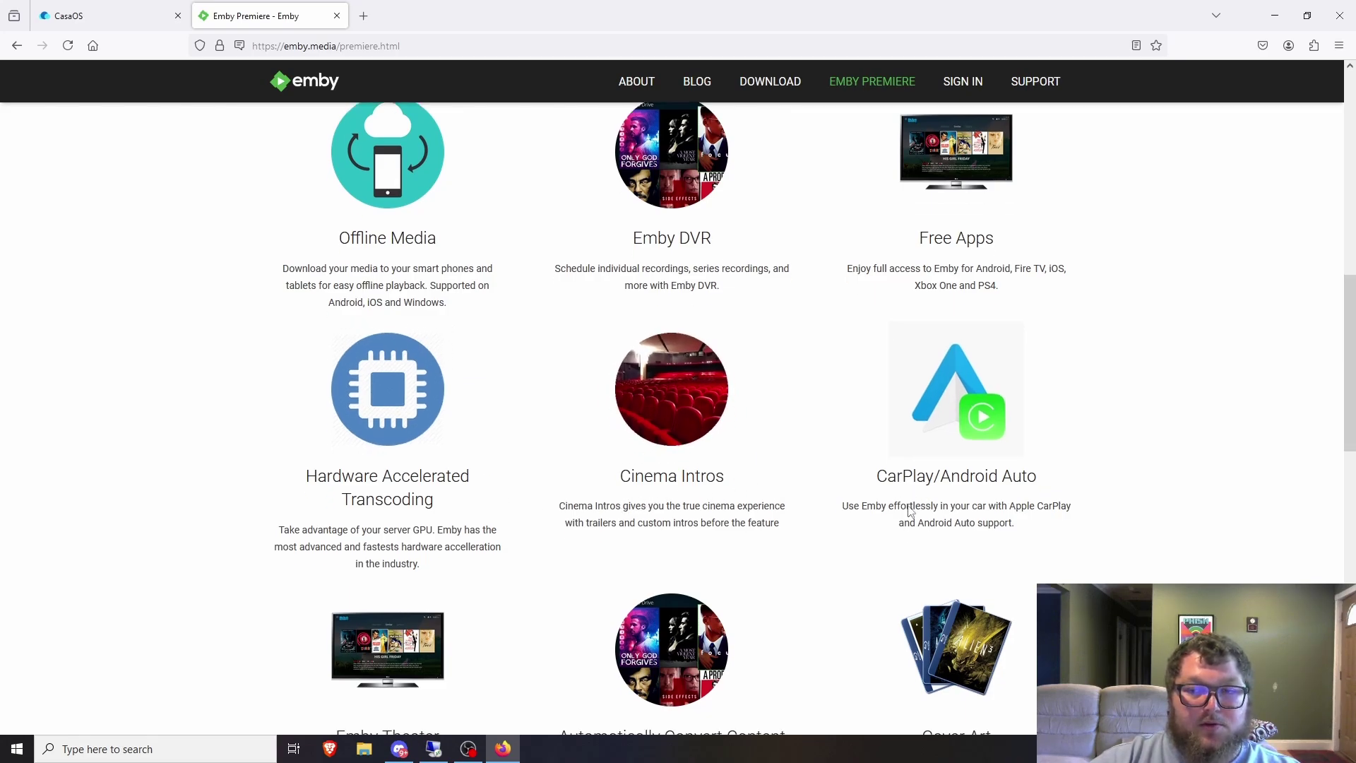
{"action": "scroll", "coordinate": [910, 511], "scroll_direction": "down", "scroll_amount": 1}
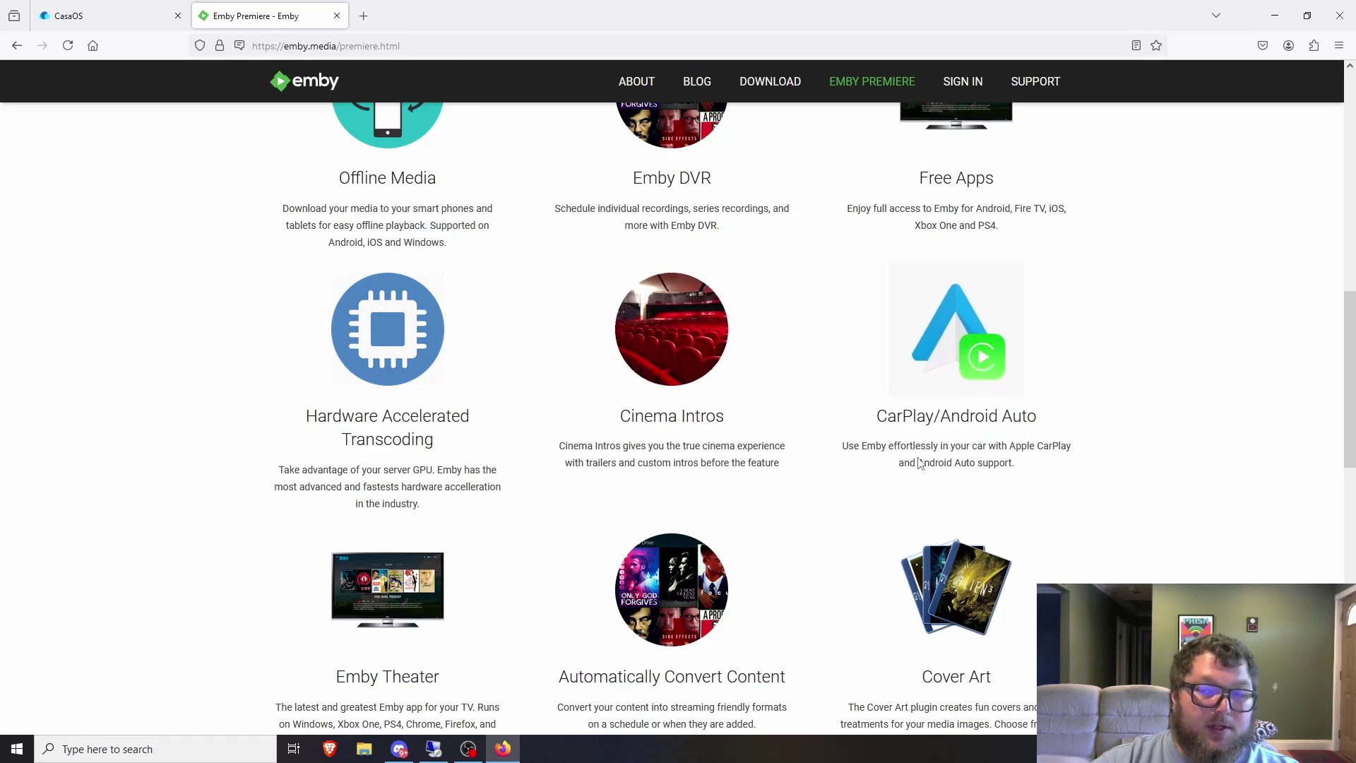
{"action": "scroll", "coordinate": [765, 499], "scroll_direction": "down", "scroll_amount": 3}
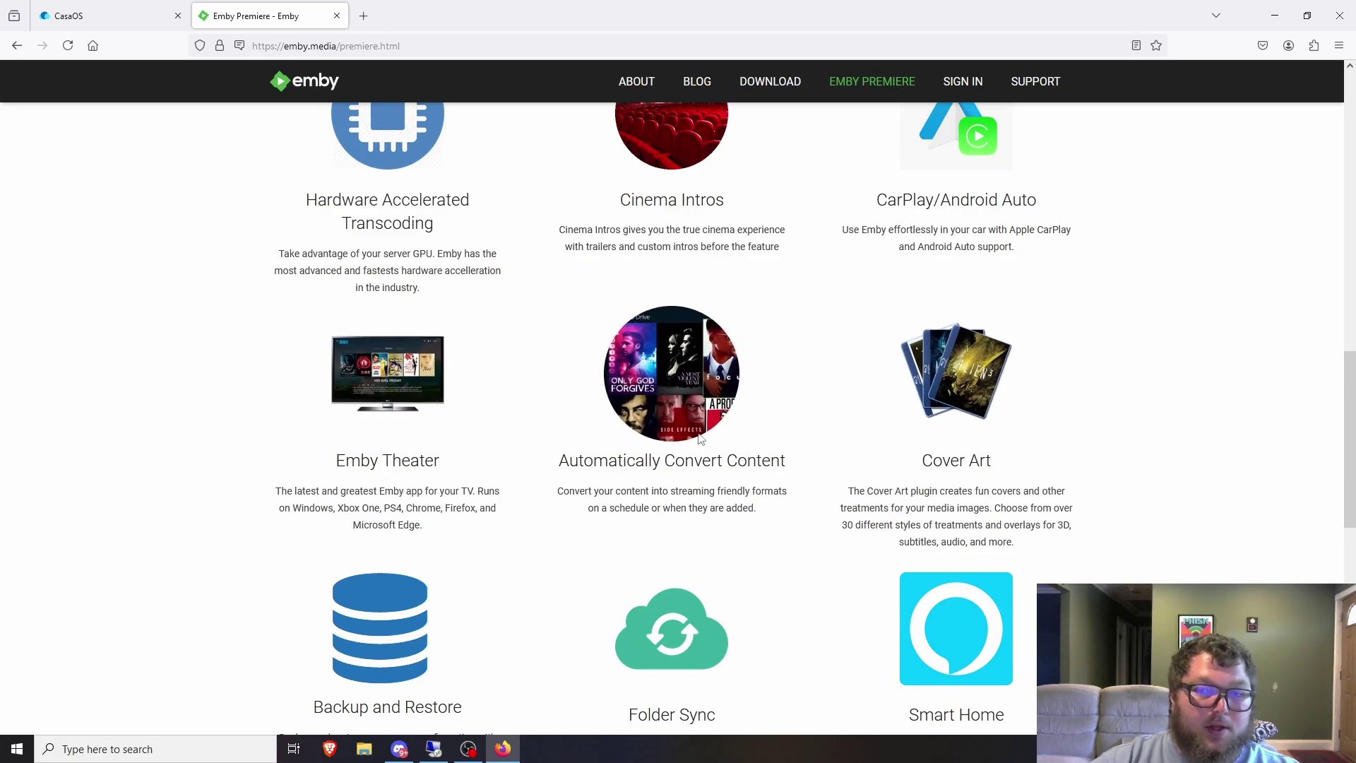
{"action": "scroll", "coordinate": [714, 496], "scroll_direction": "down", "scroll_amount": 2}
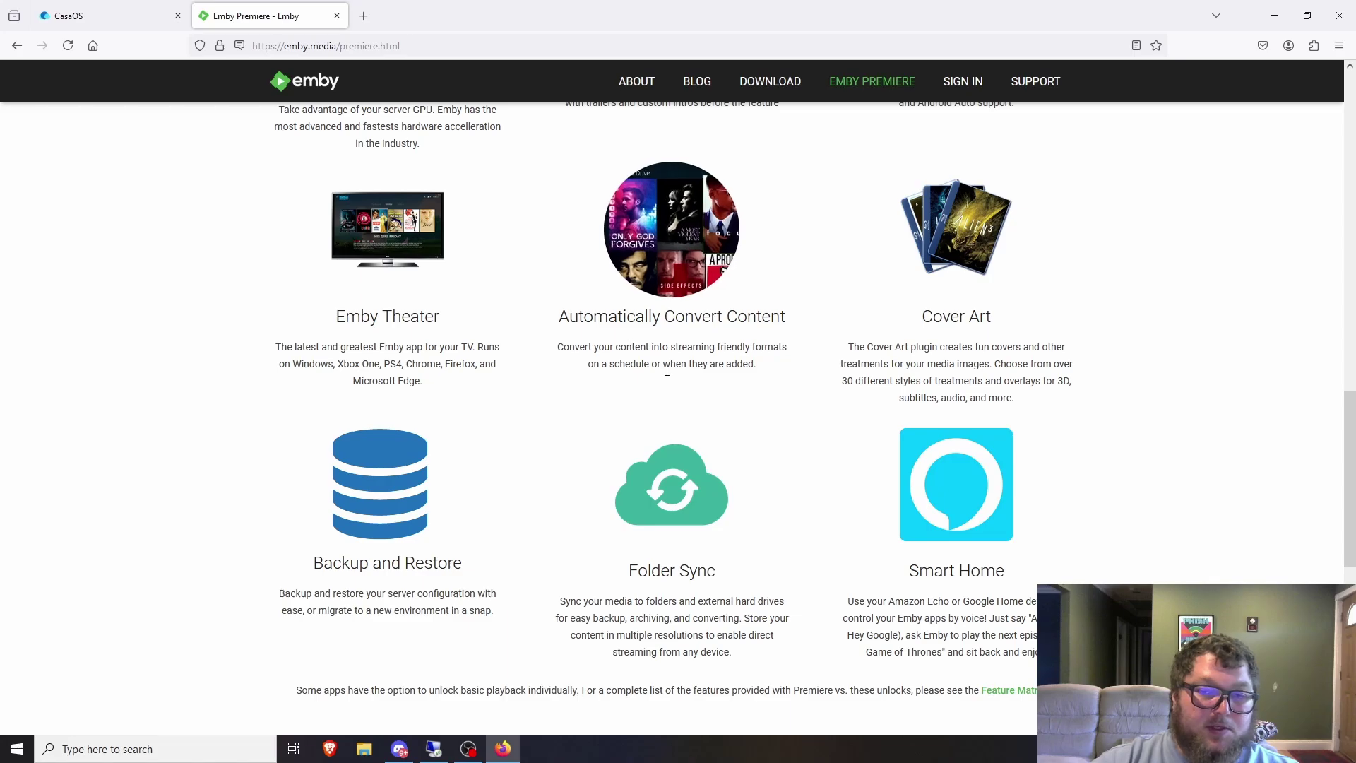
{"action": "scroll", "coordinate": [646, 382], "scroll_direction": "down", "scroll_amount": 2}
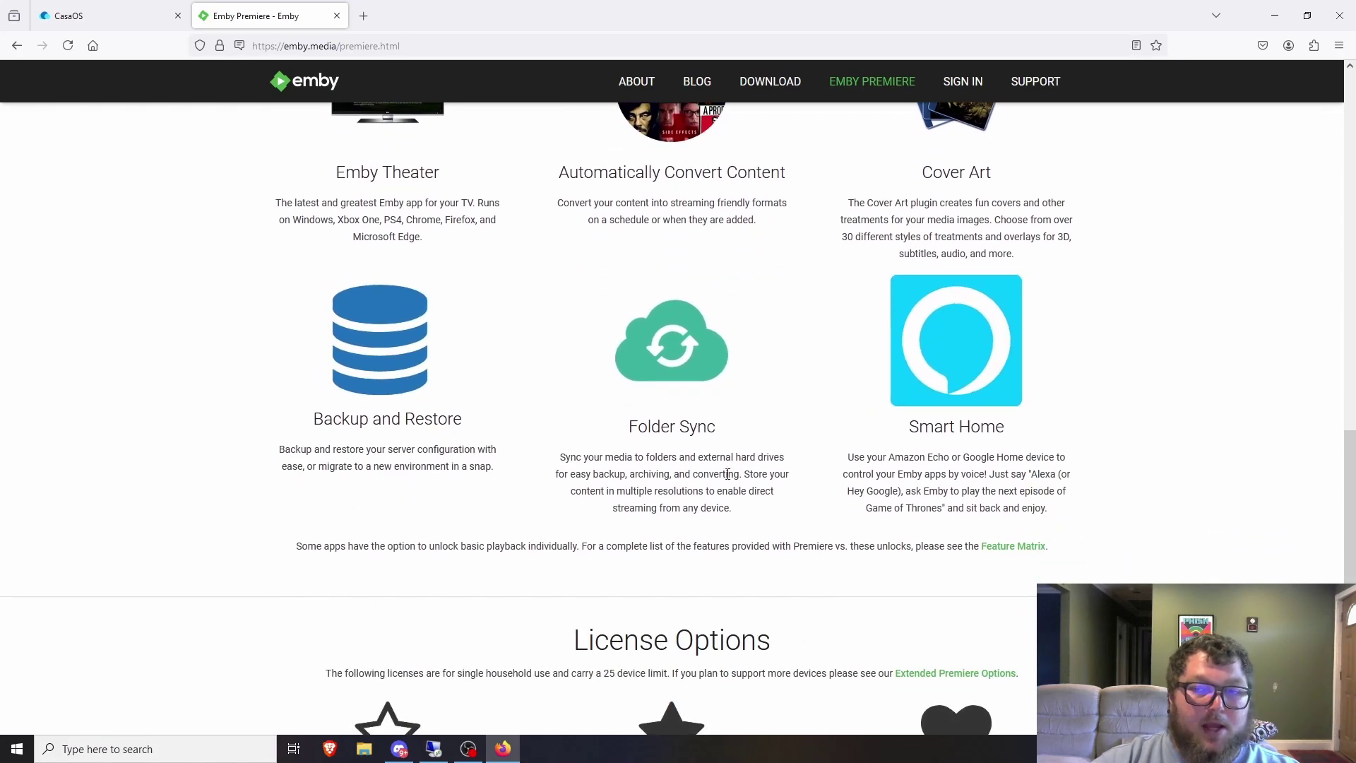
{"action": "scroll", "coordinate": [508, 450], "scroll_direction": "down", "scroll_amount": 4}
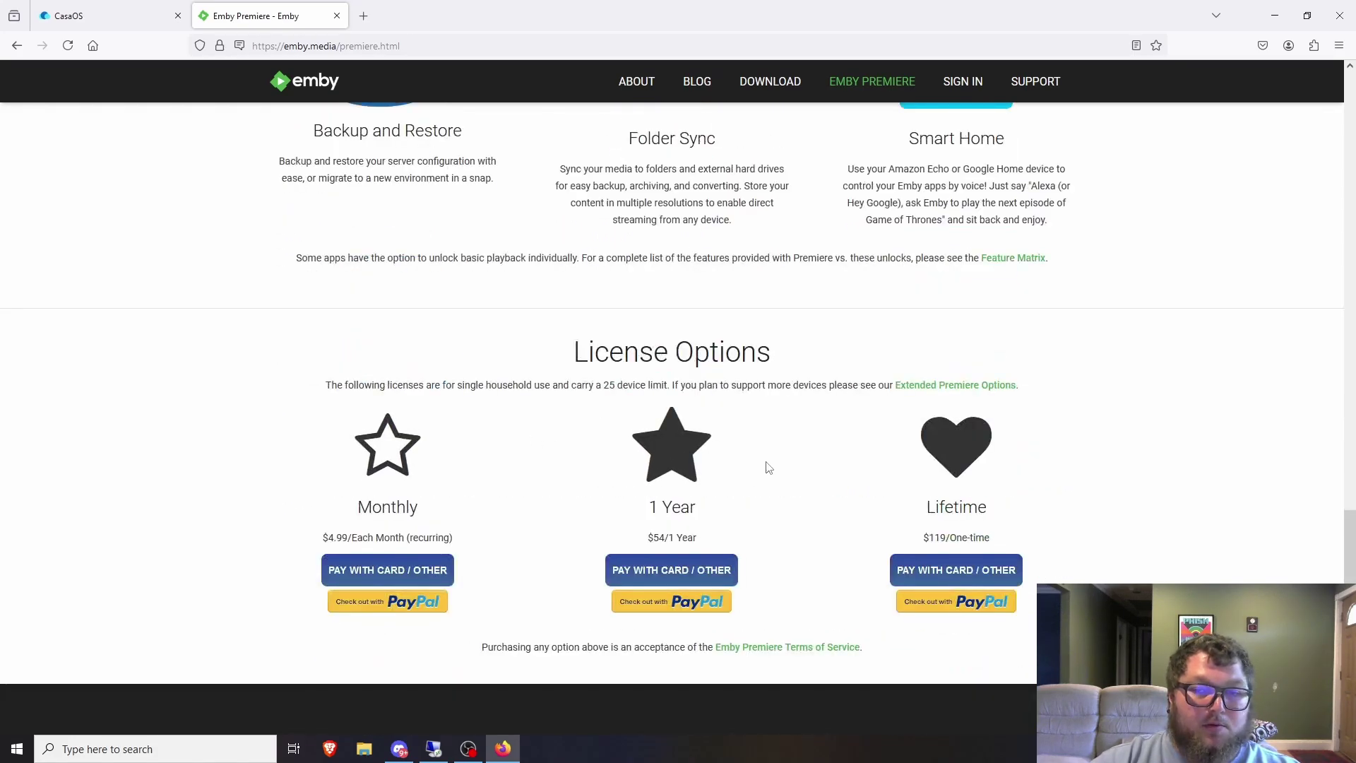
{"action": "scroll", "coordinate": [790, 460], "scroll_direction": "up", "scroll_amount": 4}
{"action": "scroll", "coordinate": [787, 456], "scroll_direction": "down", "scroll_amount": 6}
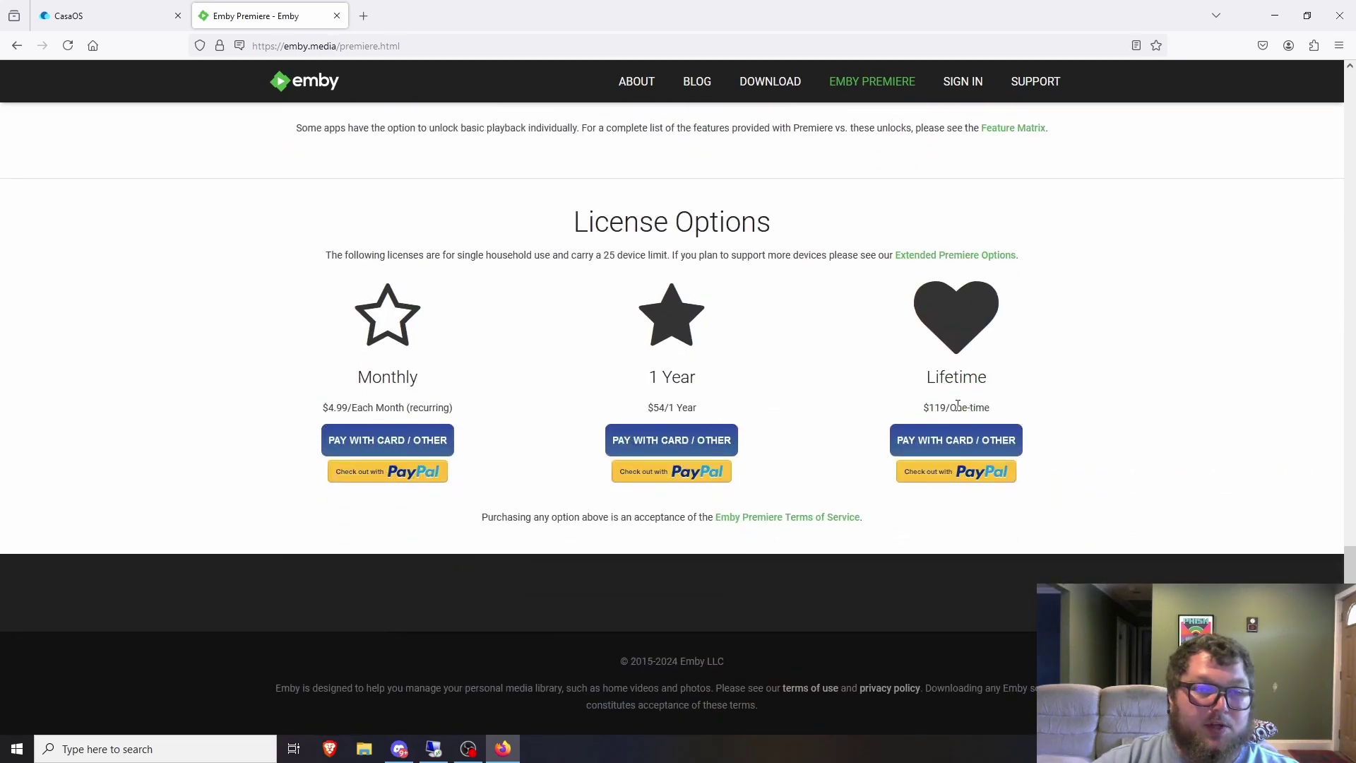
{"action": "scroll", "coordinate": [918, 420], "scroll_direction": "up", "scroll_amount": 15}
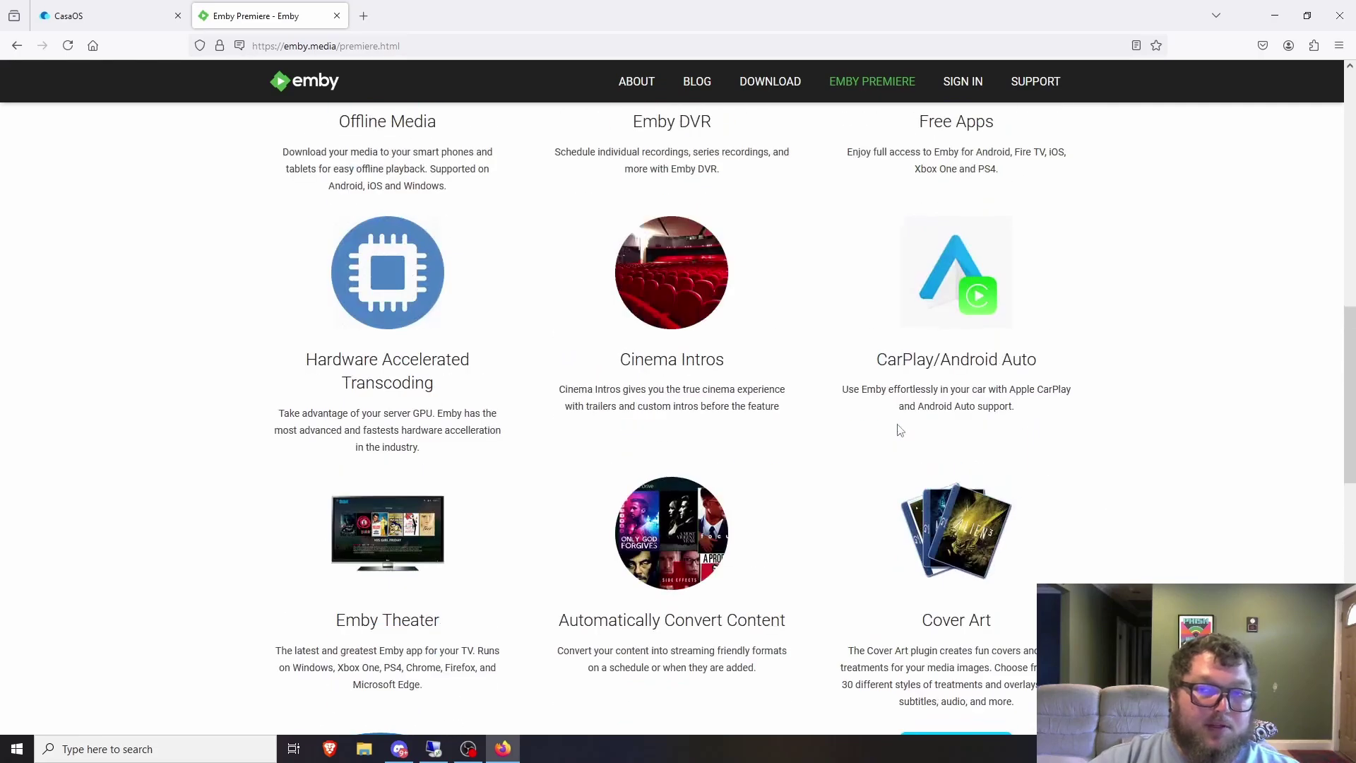
{"action": "scroll", "coordinate": [895, 421], "scroll_direction": "up", "scroll_amount": 4}
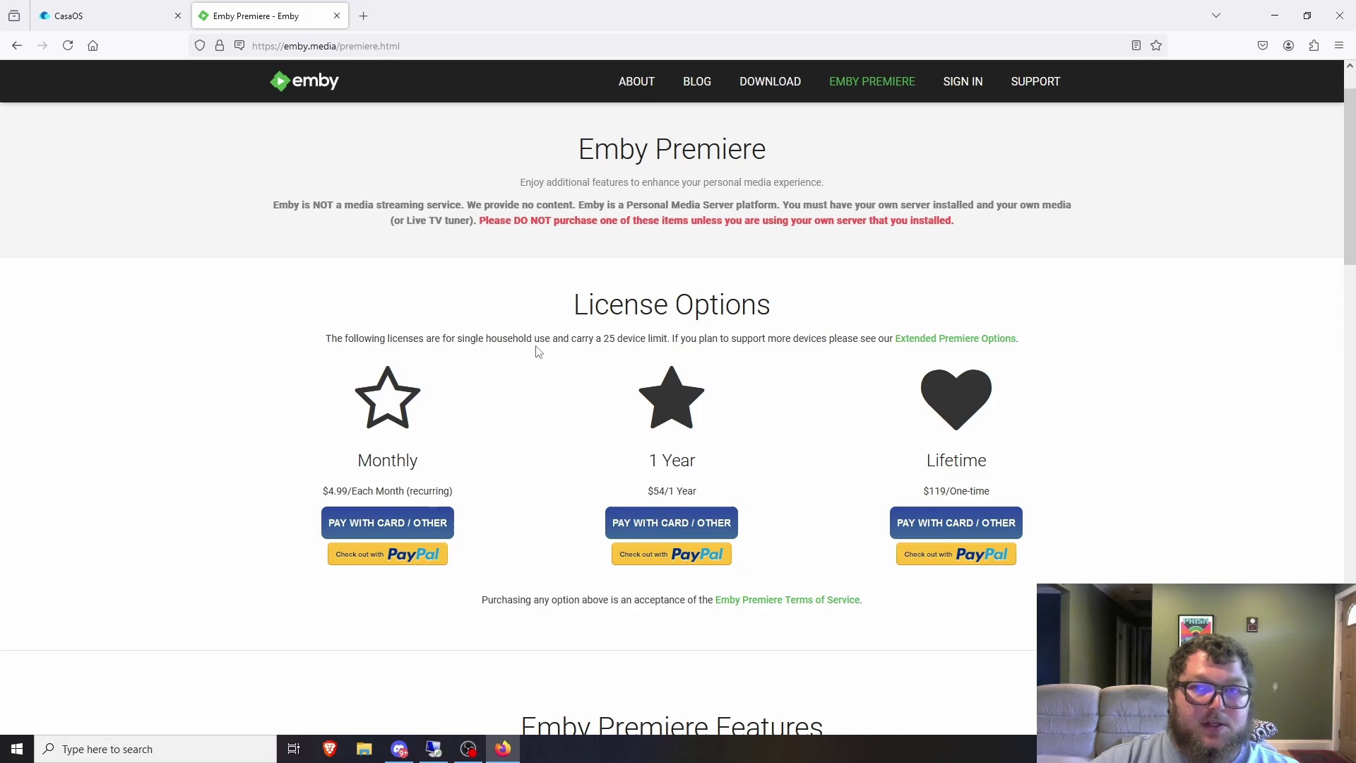
{"action": "scroll", "coordinate": [538, 351], "scroll_direction": "up", "scroll_amount": 1}
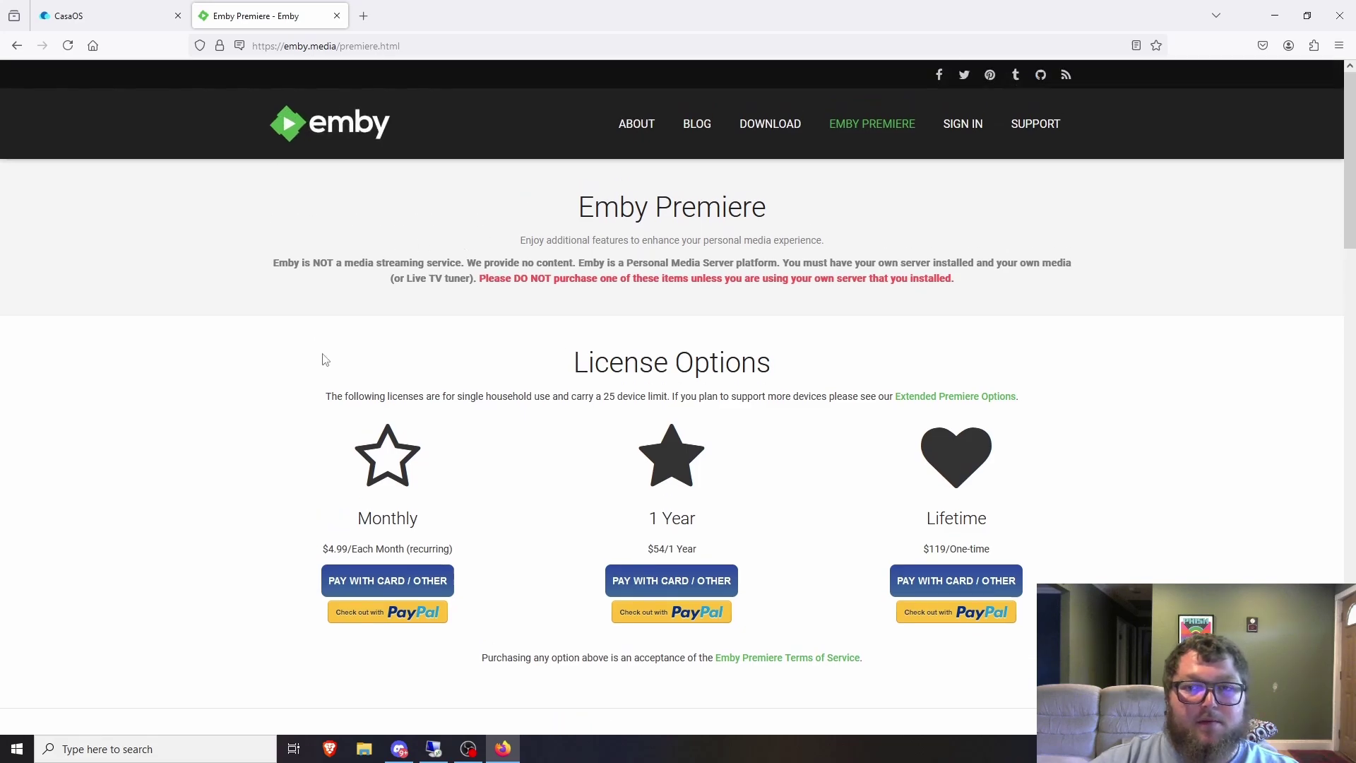
{"action": "left_click", "coordinate": [1032, 126]}
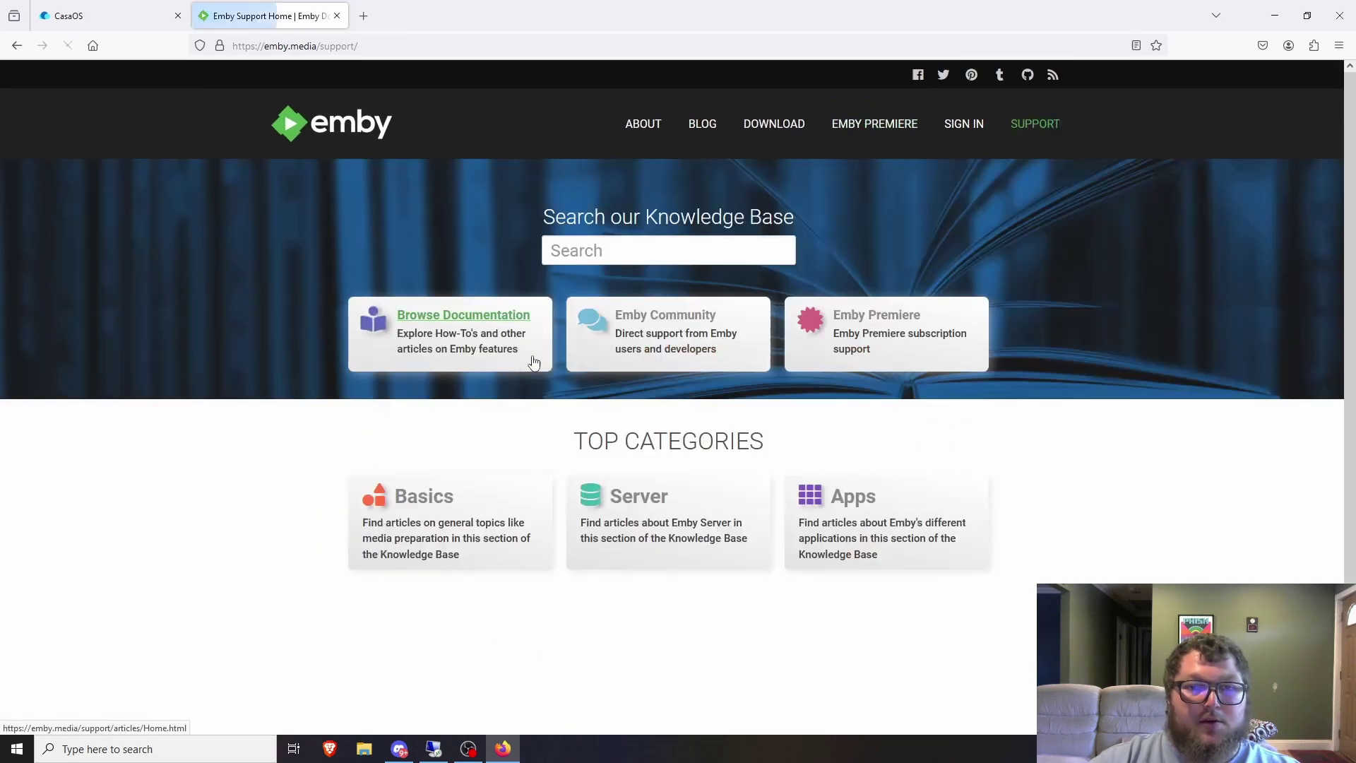
Step: Skim Emby's Quick Start documentation article, then return to the CasaOS dashboard tab
{"action": "left_click", "coordinate": [459, 326]}
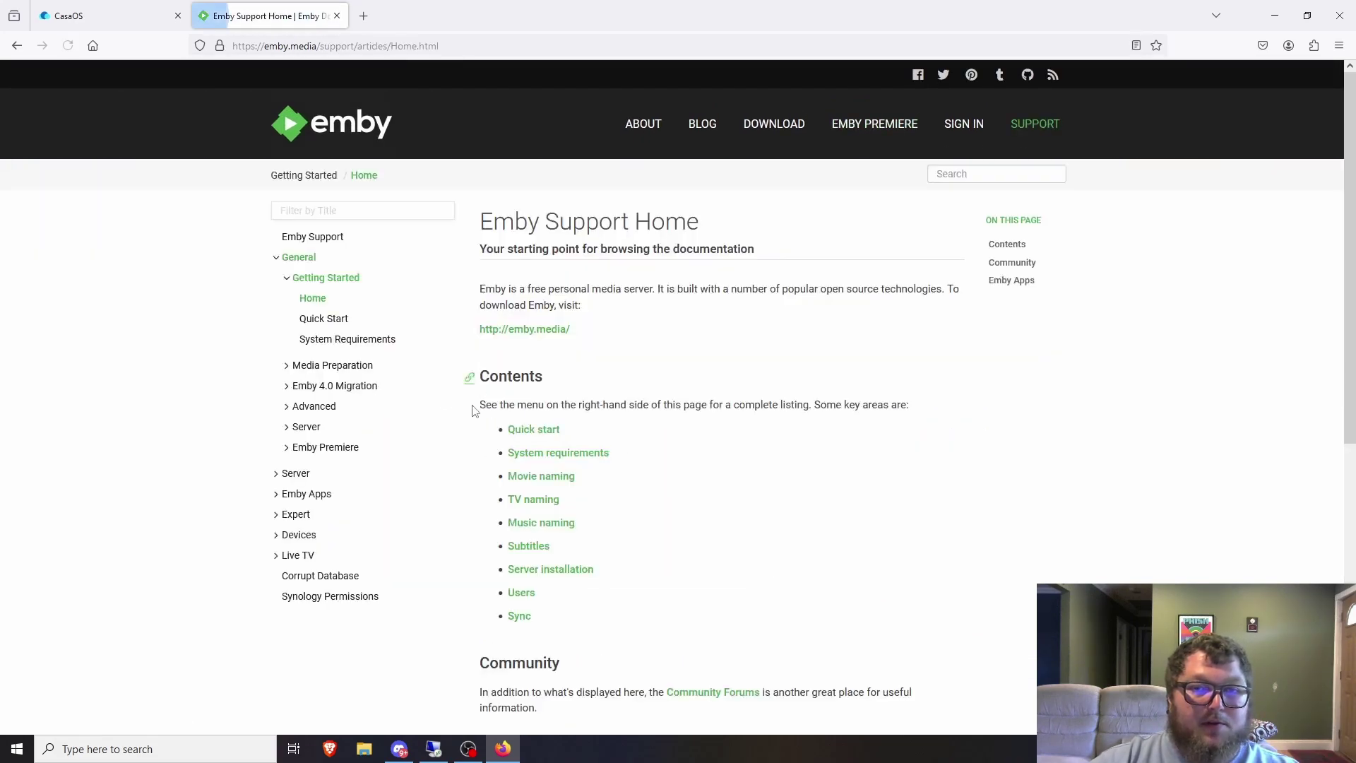
{"action": "left_click", "coordinate": [532, 432]}
{"action": "scroll", "coordinate": [593, 410], "scroll_direction": "down", "scroll_amount": 3}
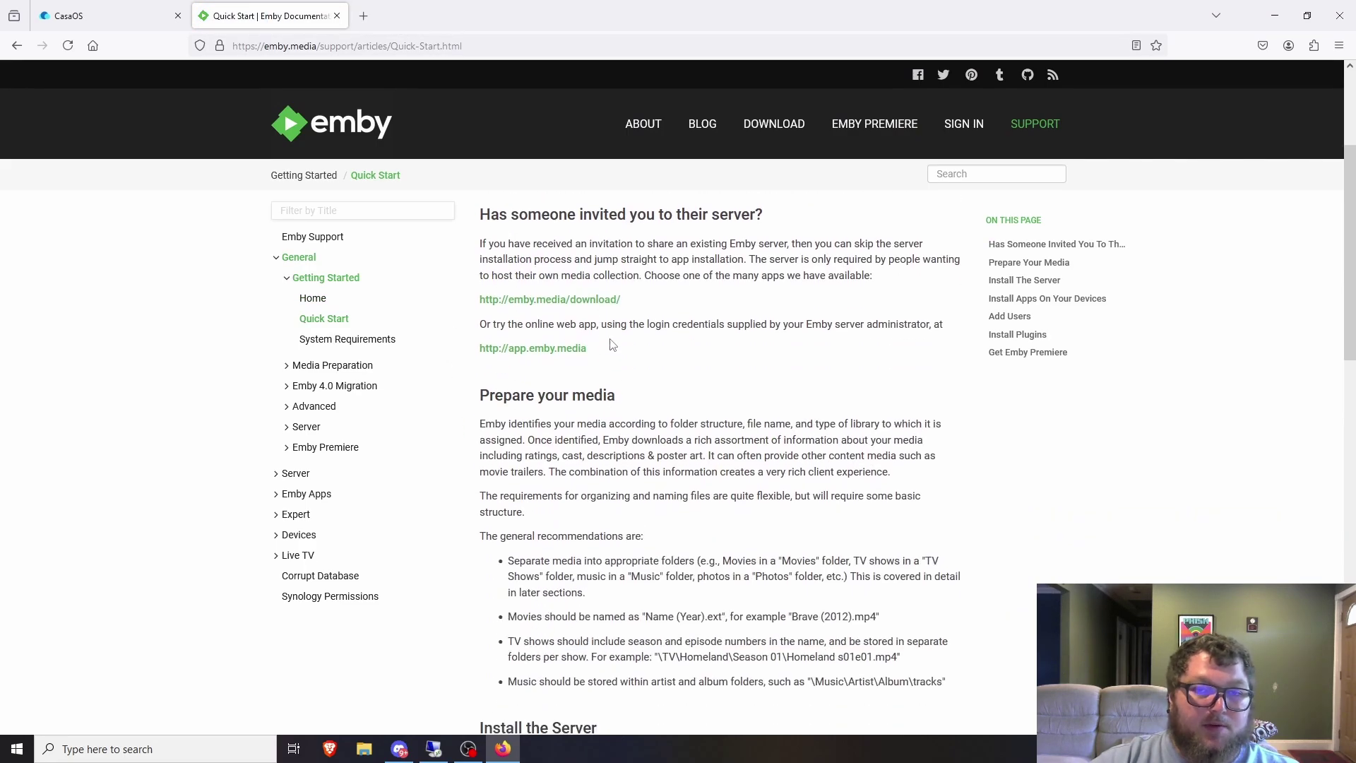
{"action": "scroll", "coordinate": [612, 345], "scroll_direction": "down", "scroll_amount": 3}
{"action": "scroll", "coordinate": [647, 378], "scroll_direction": "down", "scroll_amount": 3}
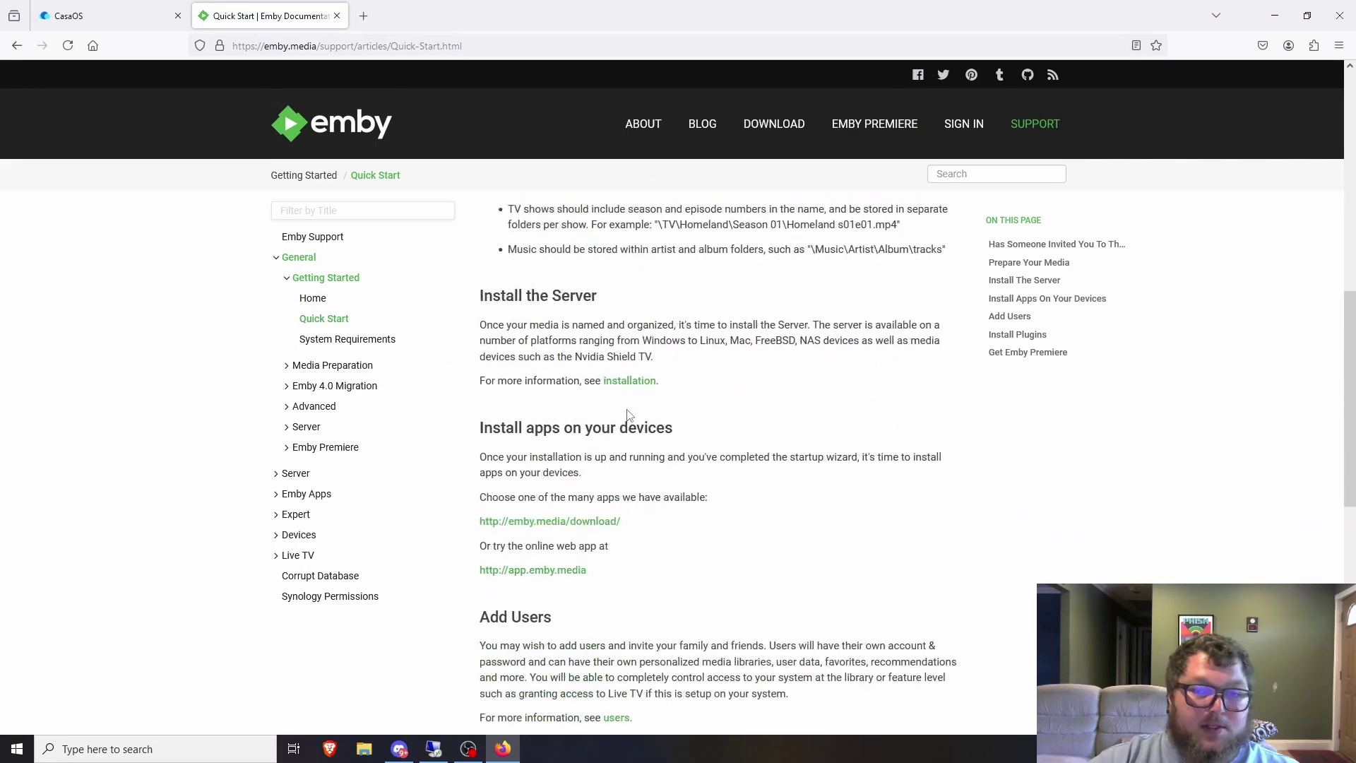
{"action": "scroll", "coordinate": [646, 433], "scroll_direction": "up", "scroll_amount": 4}
{"action": "scroll", "coordinate": [644, 431], "scroll_direction": "up", "scroll_amount": 4}
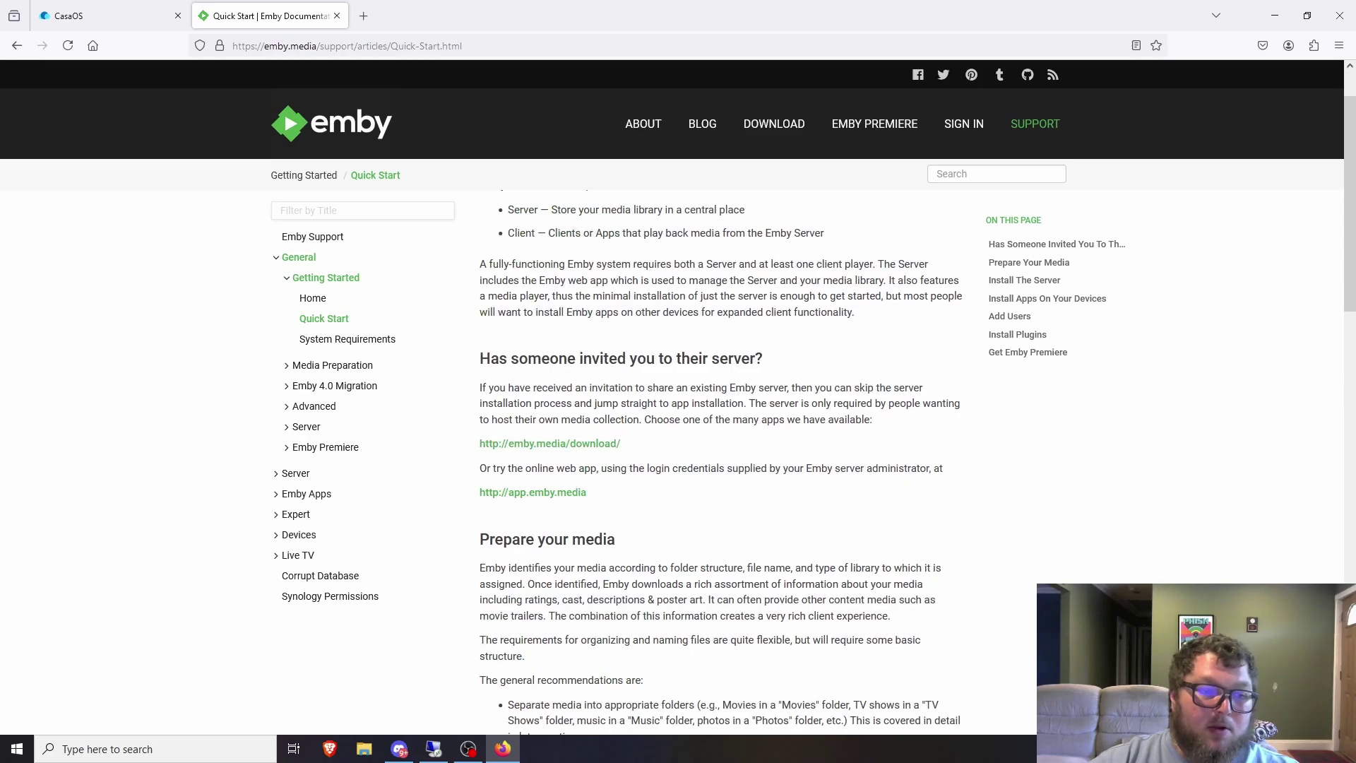
{"action": "key", "text": "ctrl+Tab"}
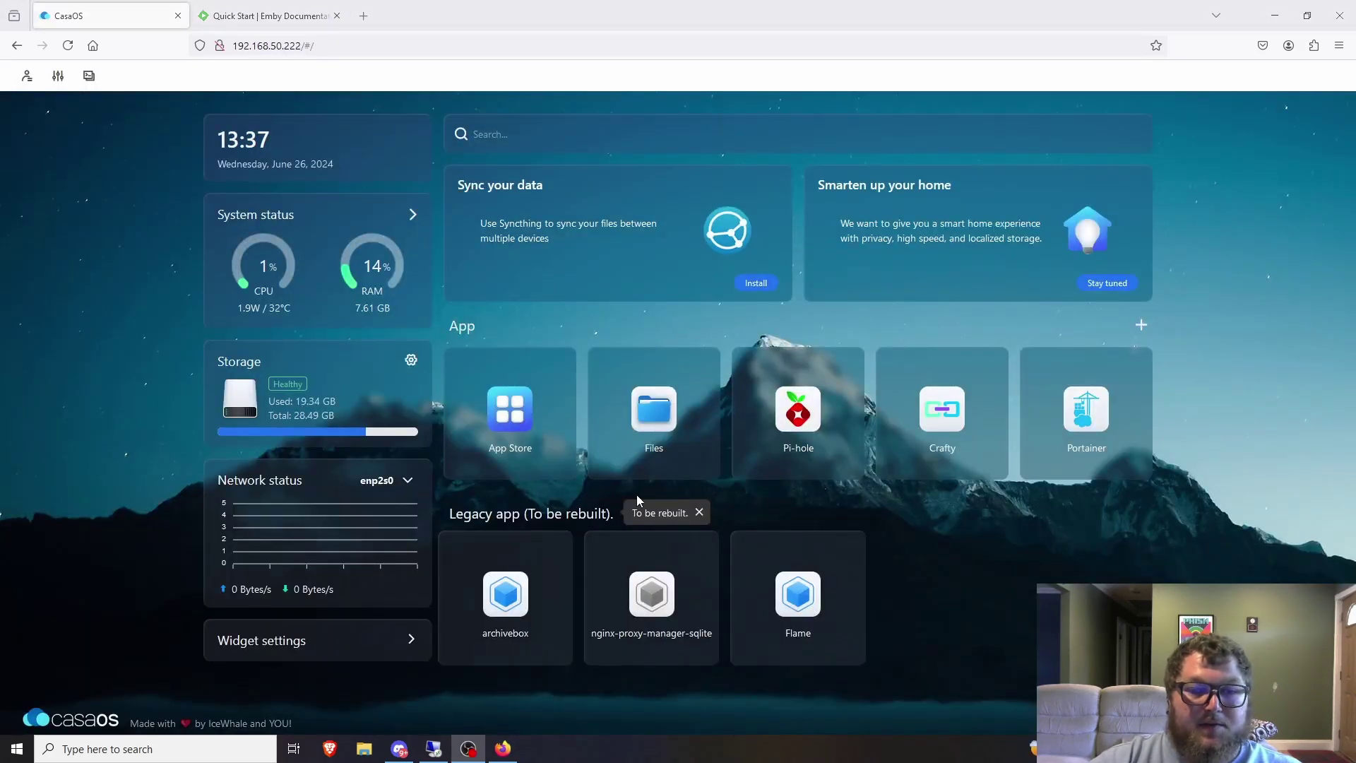
Step: Dismiss the rebuild notice and browse Files to DATA > Media > Movies, holding Ted (2012).mkv
{"action": "left_click", "coordinate": [700, 512]}
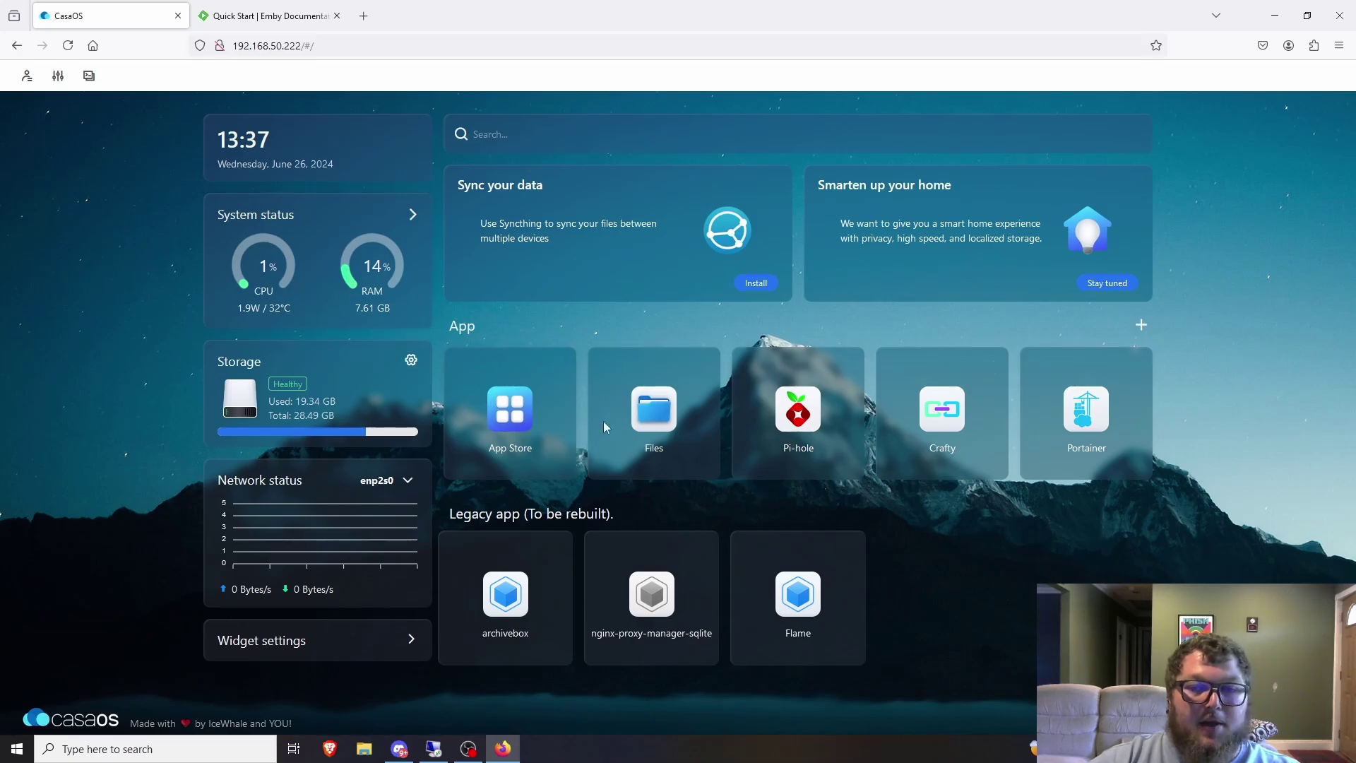
{"action": "left_click", "coordinate": [654, 407]}
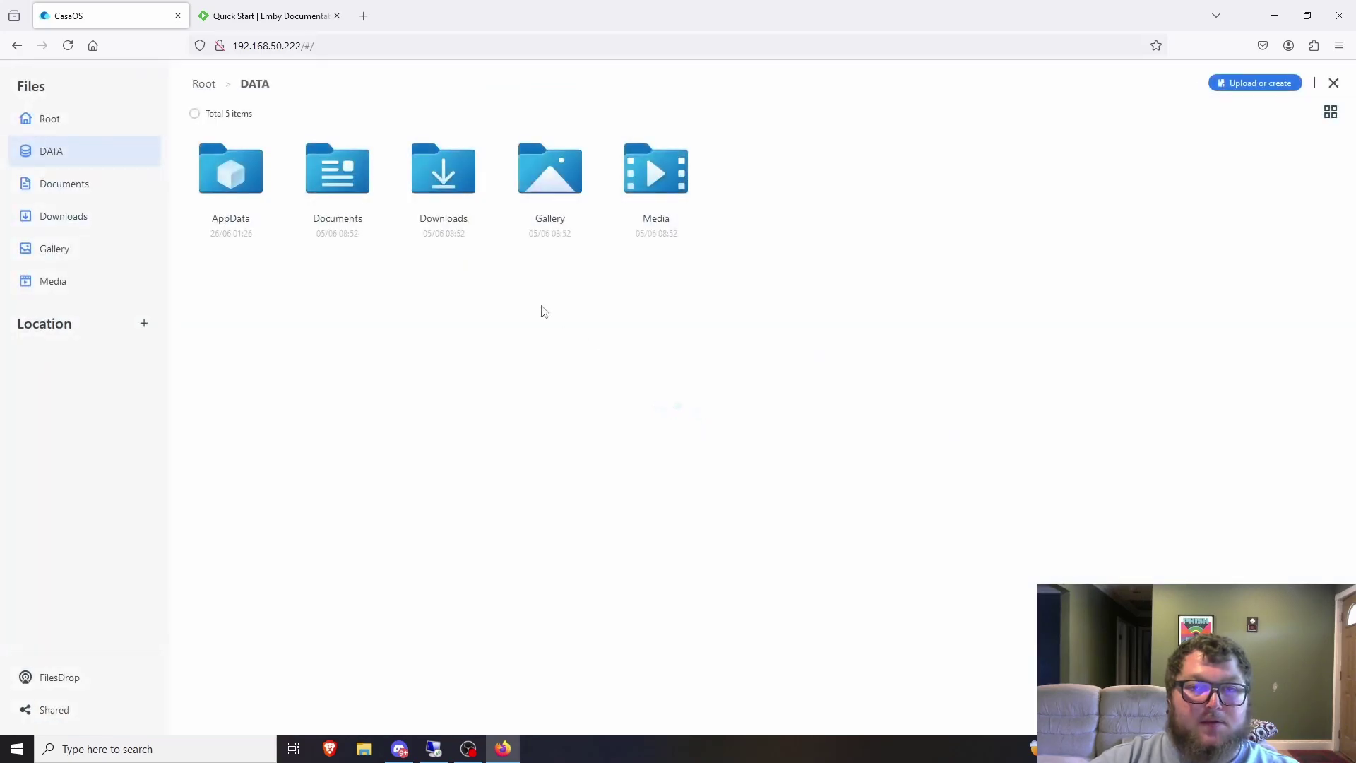
{"action": "left_click", "coordinate": [664, 182]}
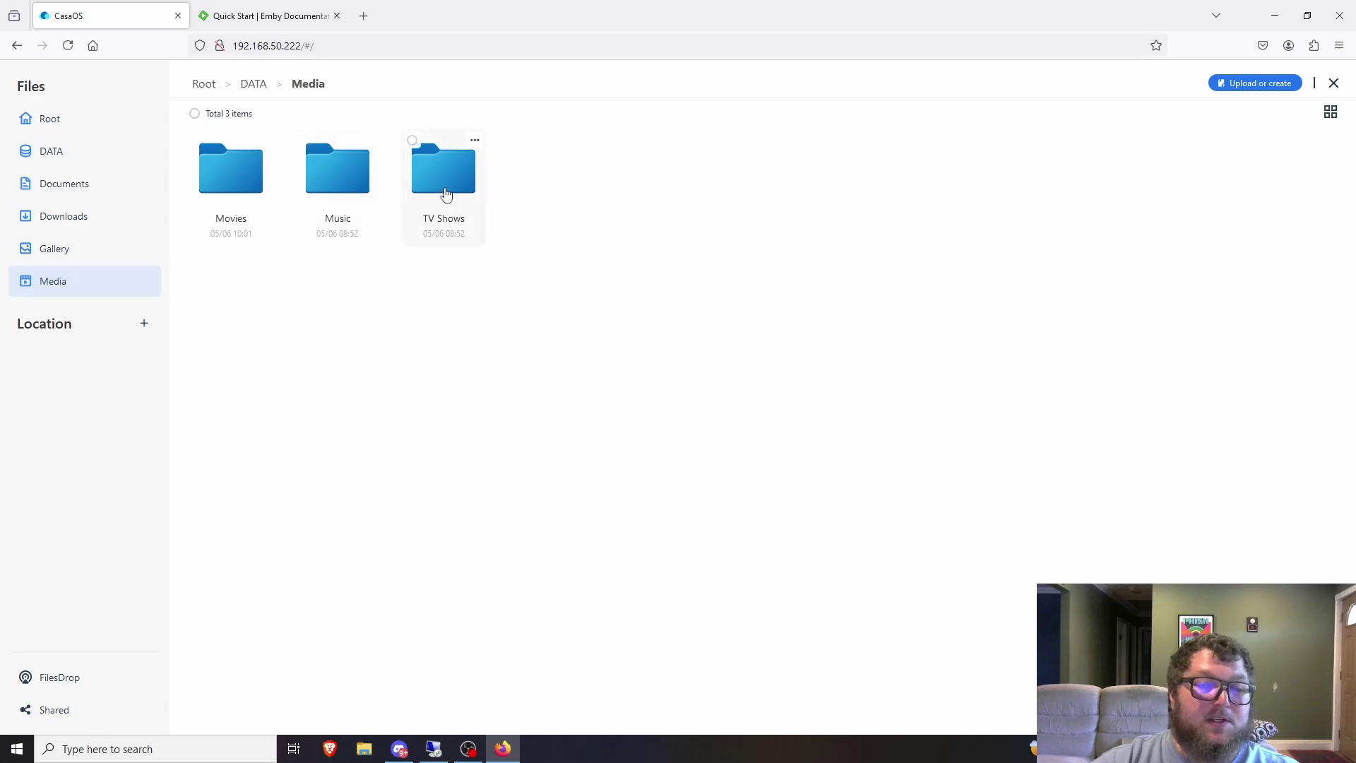
{"action": "left_click", "coordinate": [228, 189]}
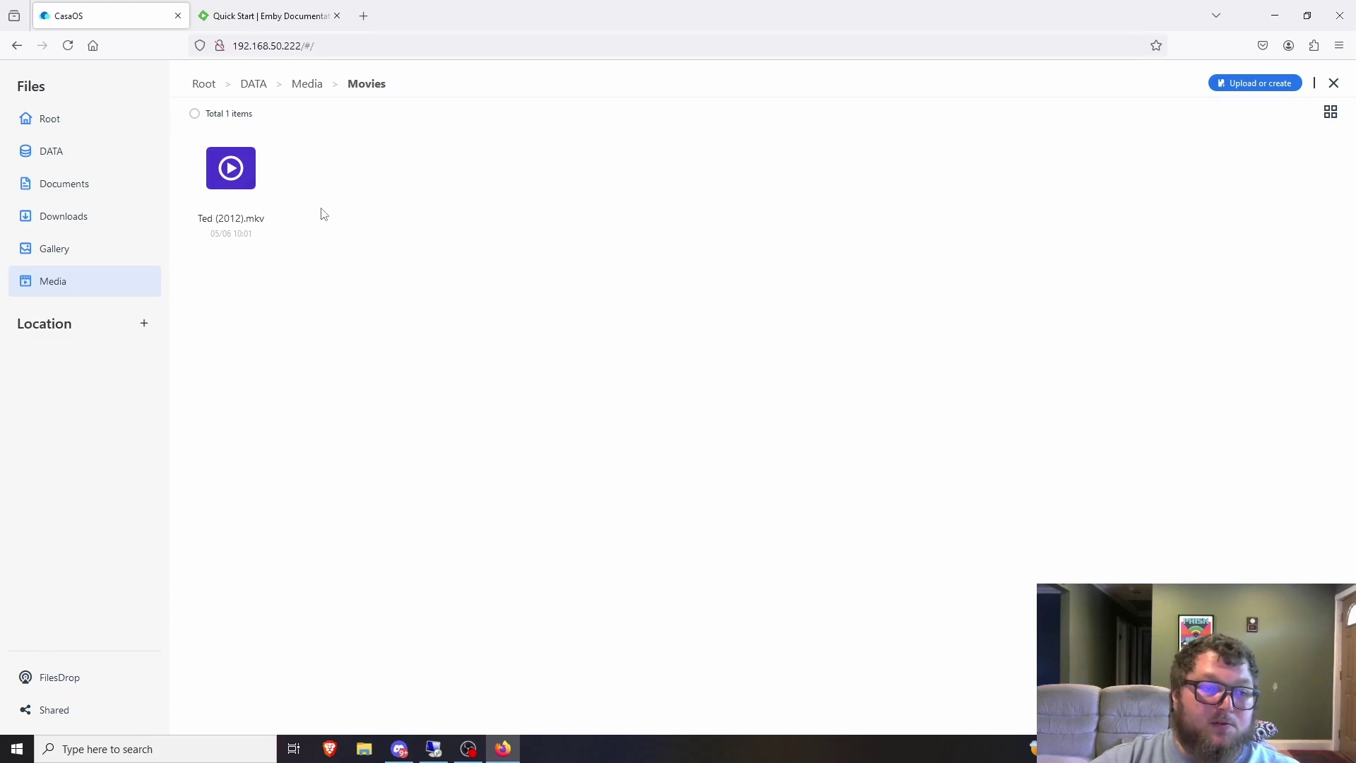
{"action": "left_click", "coordinate": [305, 84]}
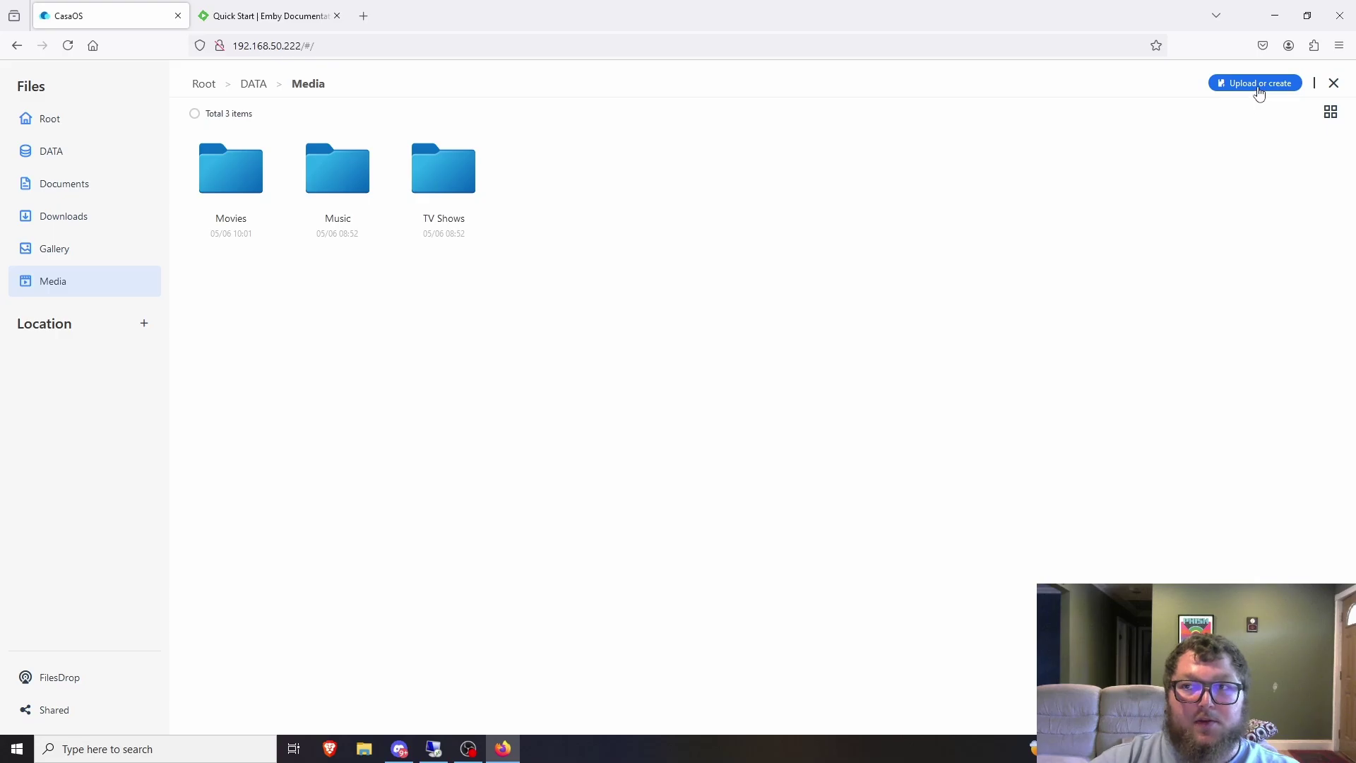
{"action": "left_click", "coordinate": [243, 190]}
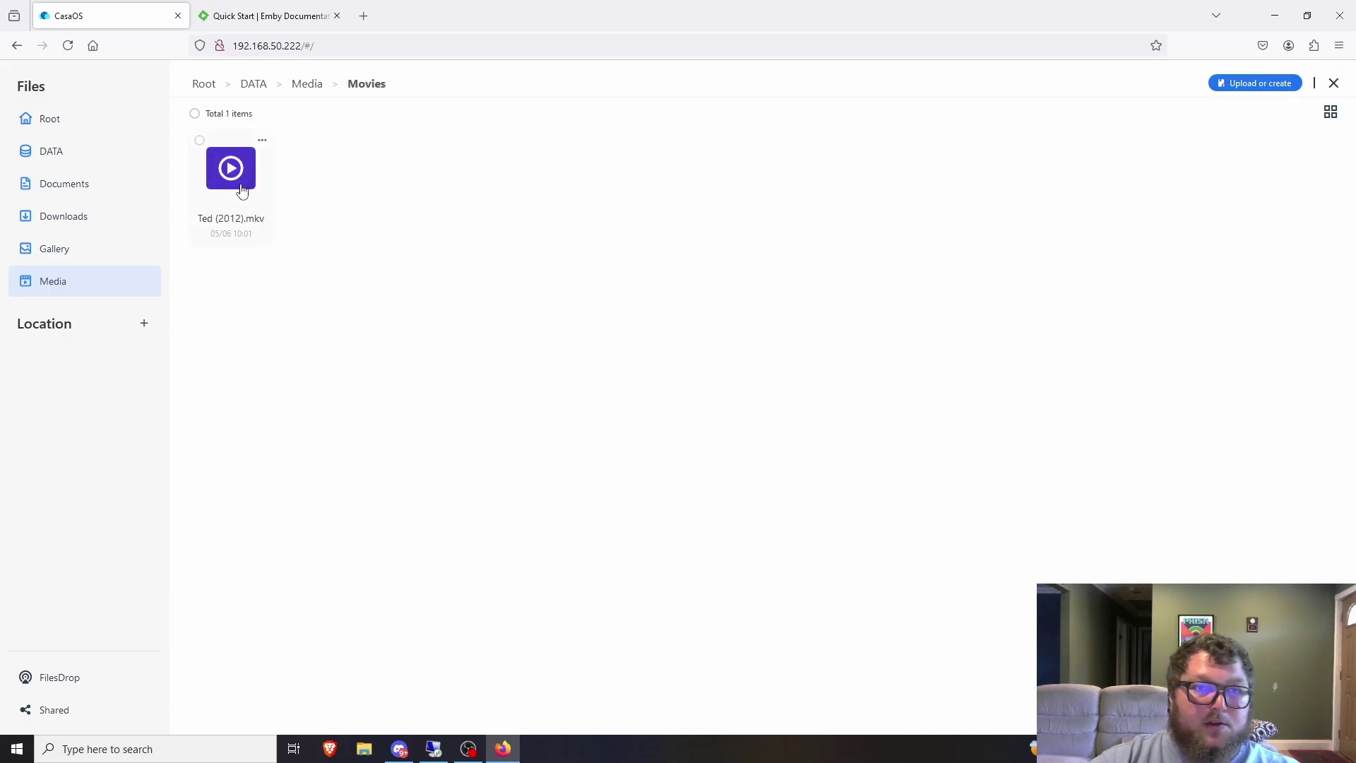
Step: Start an upload of files into Movies, cancel it, and close the file manager
{"action": "mouse_move", "coordinate": [1232, 84]}
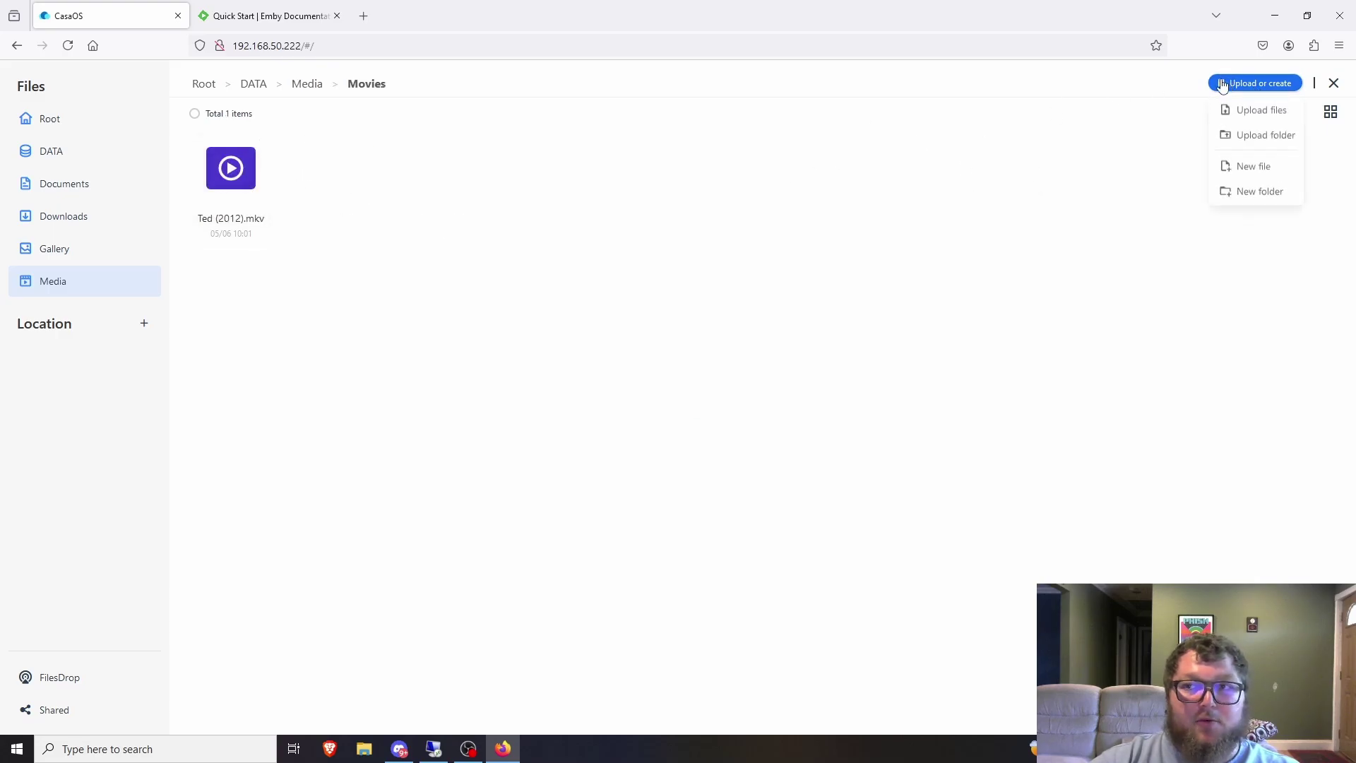
{"action": "left_click", "coordinate": [1249, 113]}
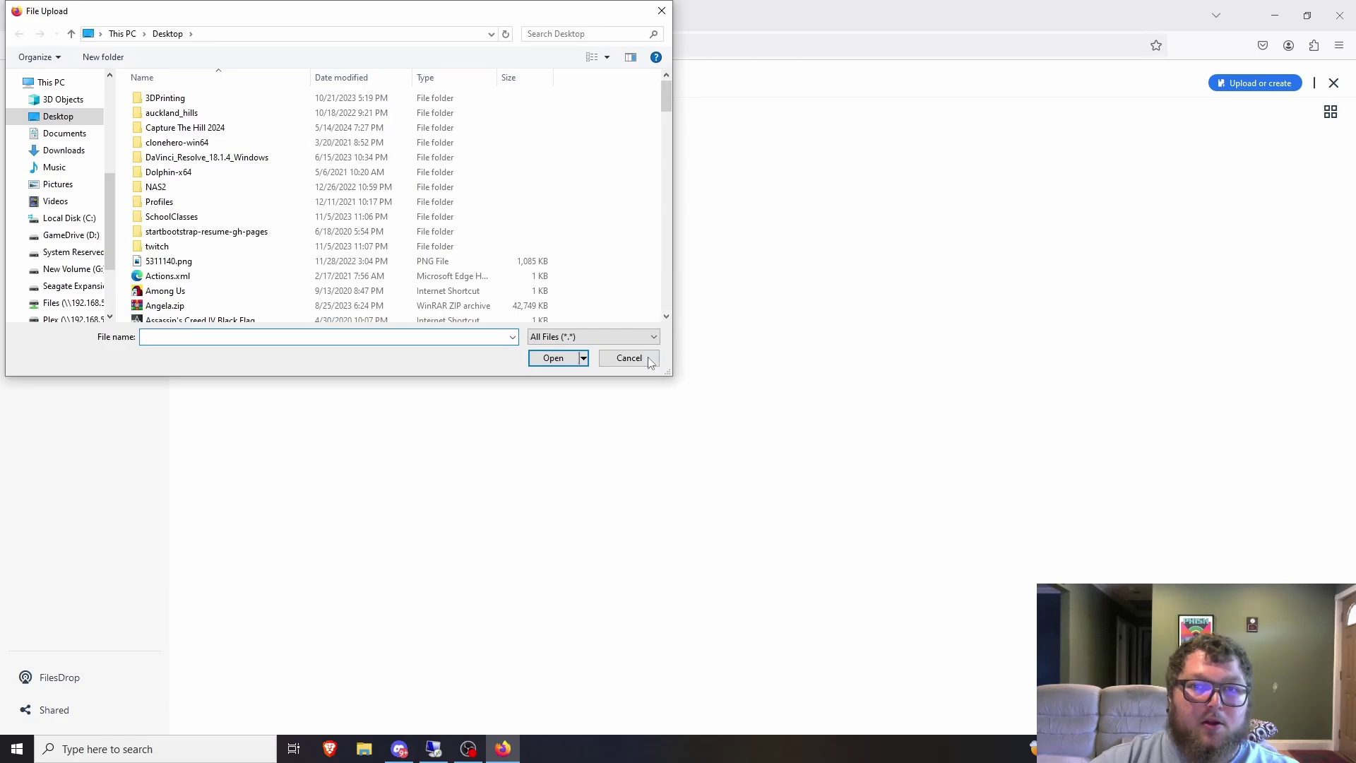
{"action": "left_click", "coordinate": [629, 358]}
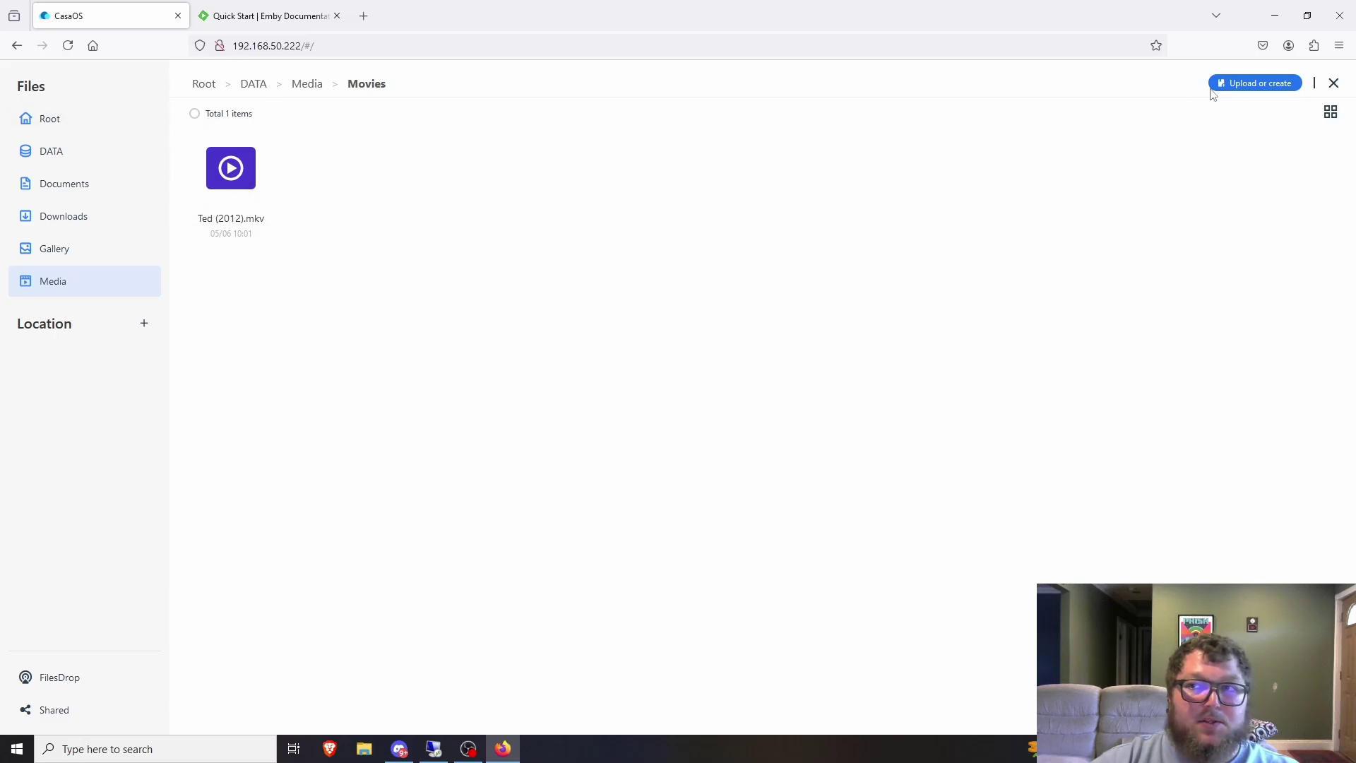
{"action": "left_click", "coordinate": [1334, 86]}
Step: Search the App Store for 'emby' and install the Emby app
{"action": "left_click", "coordinate": [512, 406]}
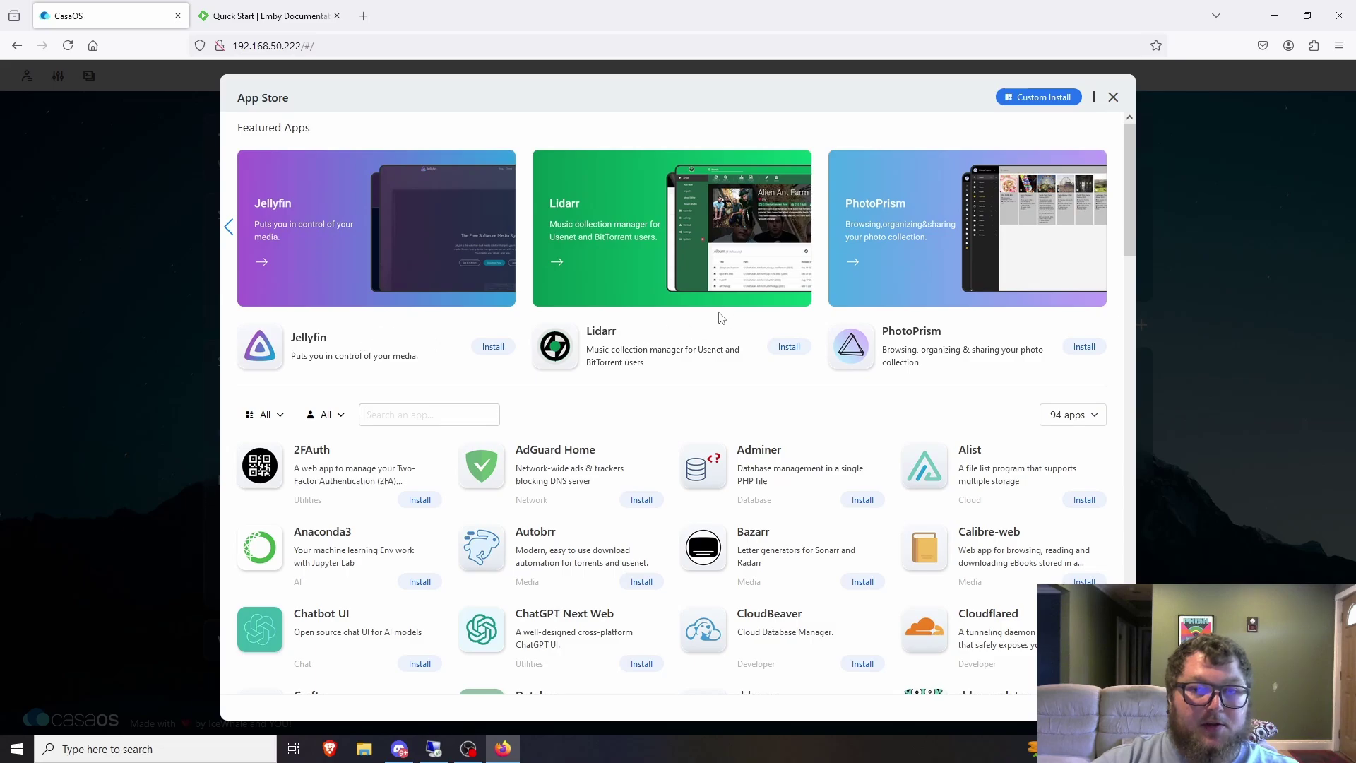
{"action": "scroll", "coordinate": [544, 325], "scroll_direction": "down", "scroll_amount": 4}
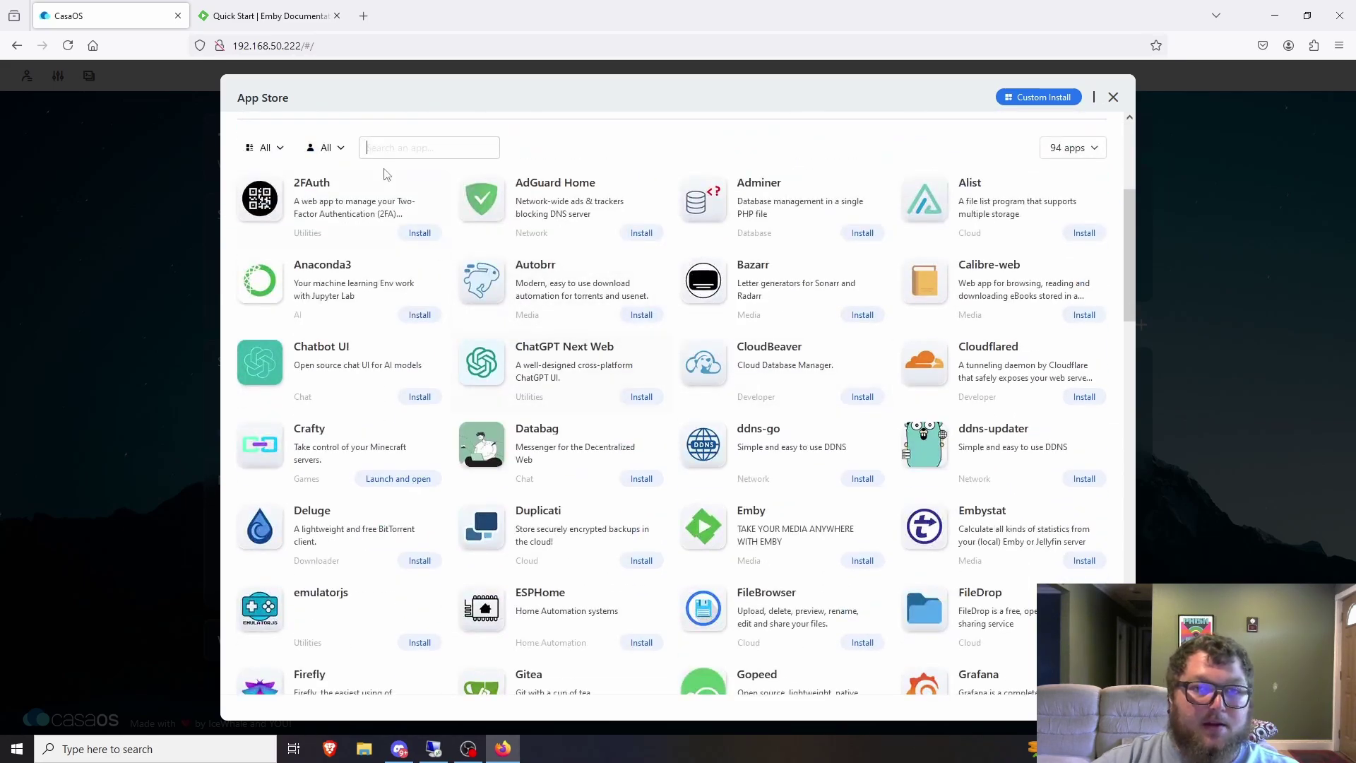
{"action": "type", "text": "eemby"}
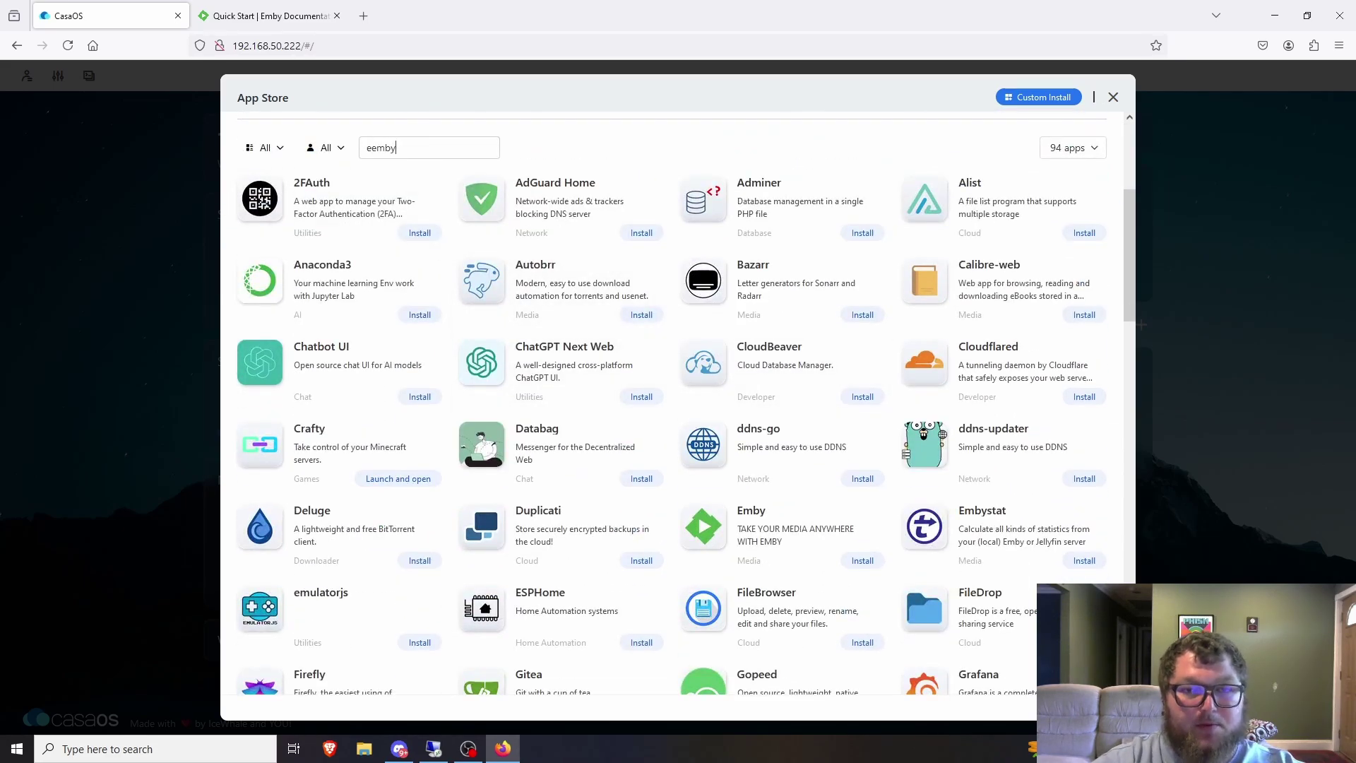
{"action": "key", "text": "BackSpace"}
{"action": "key", "text": "BackSpace"}
{"action": "key", "text": "BackSpace"}
{"action": "key", "text": "BackSpace"}
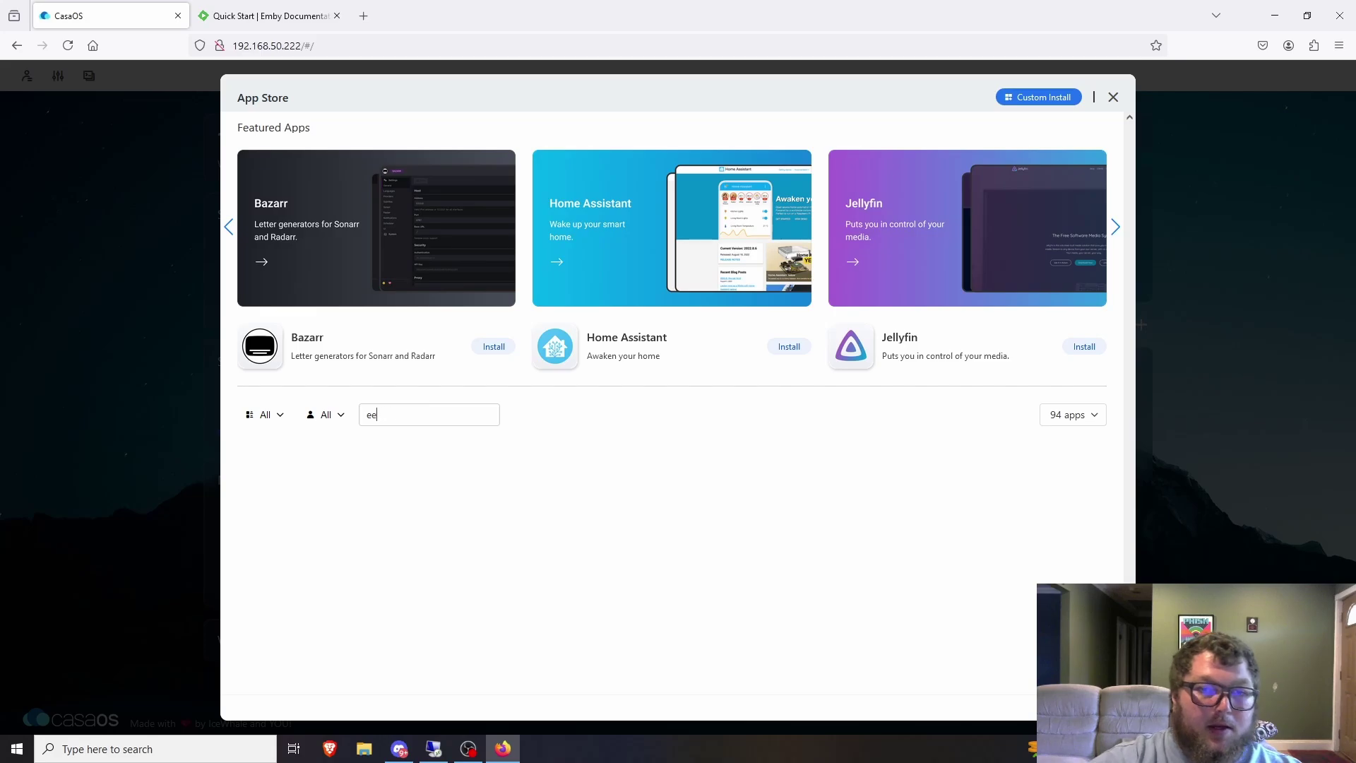
{"action": "type", "text": "mb"}
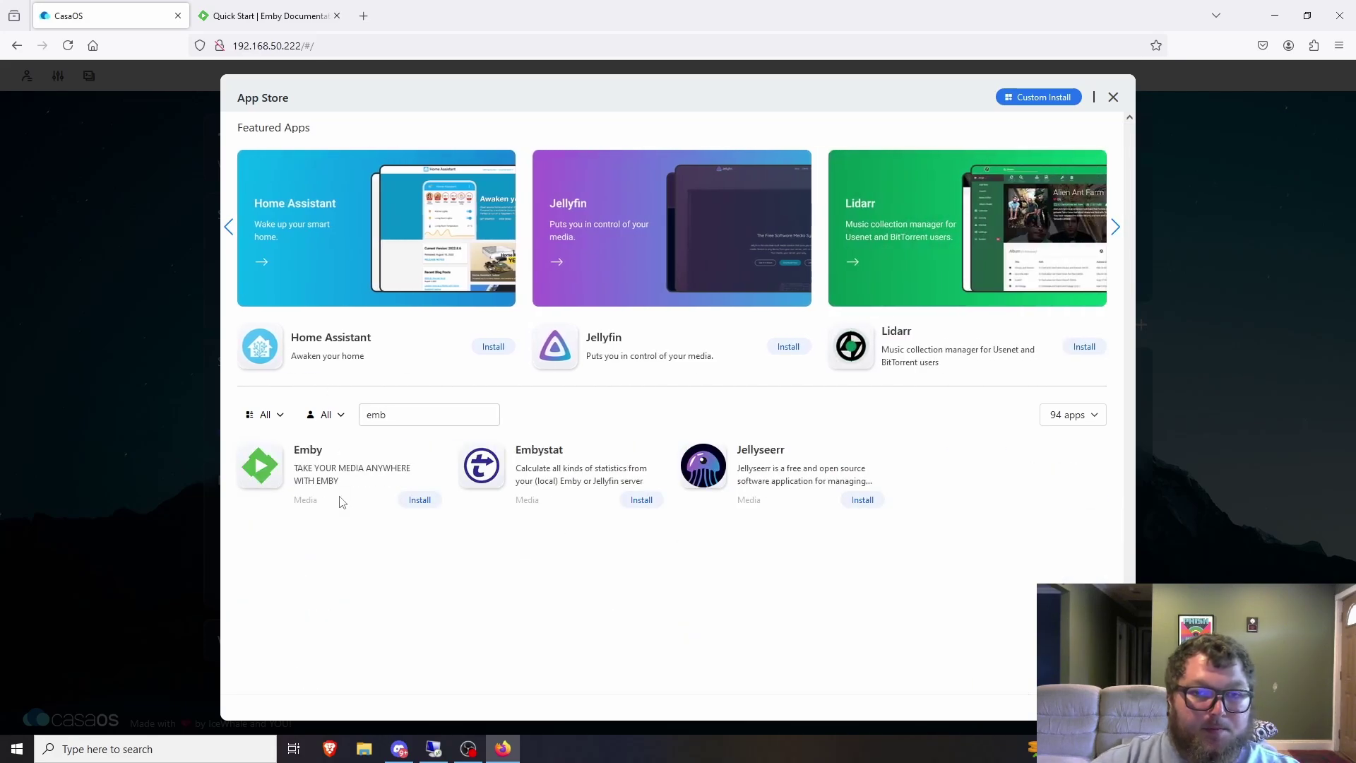
{"action": "left_click", "coordinate": [342, 479]}
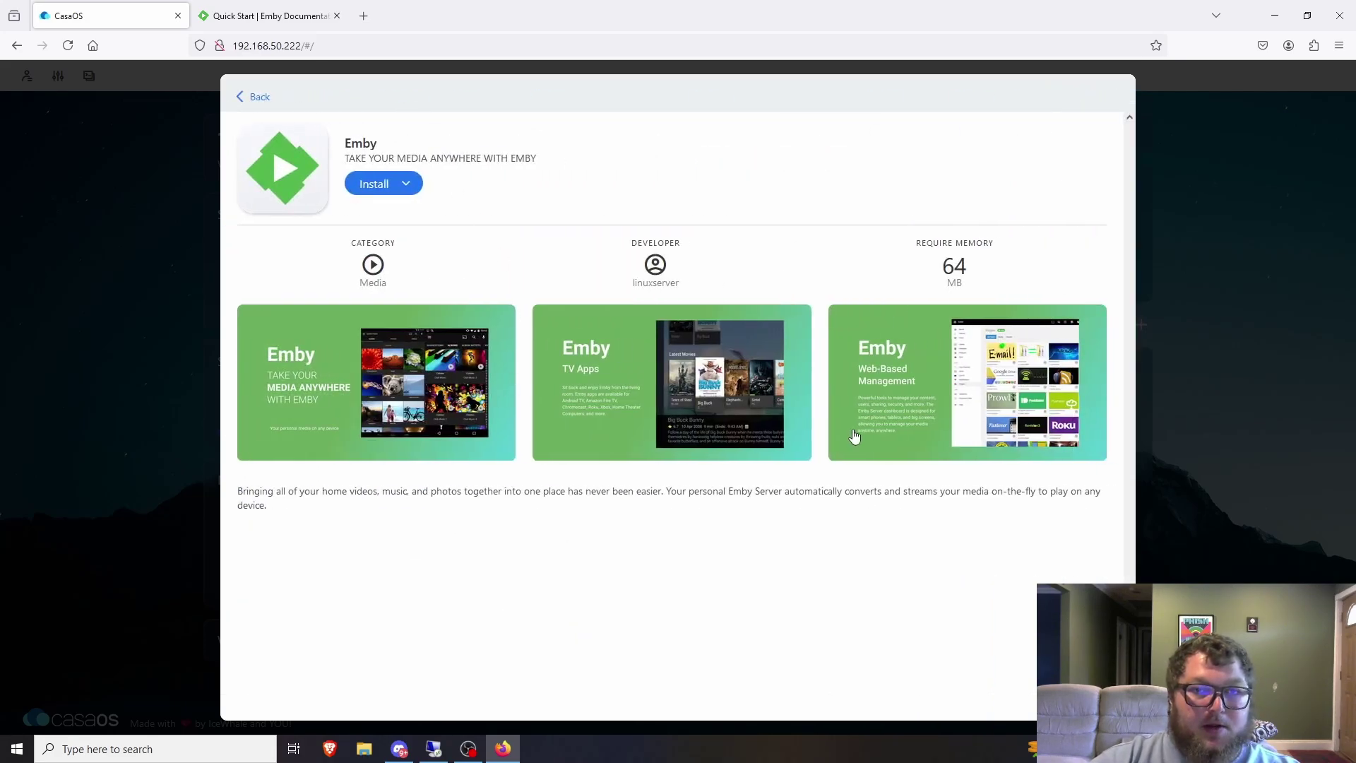
{"action": "left_click", "coordinate": [405, 183]}
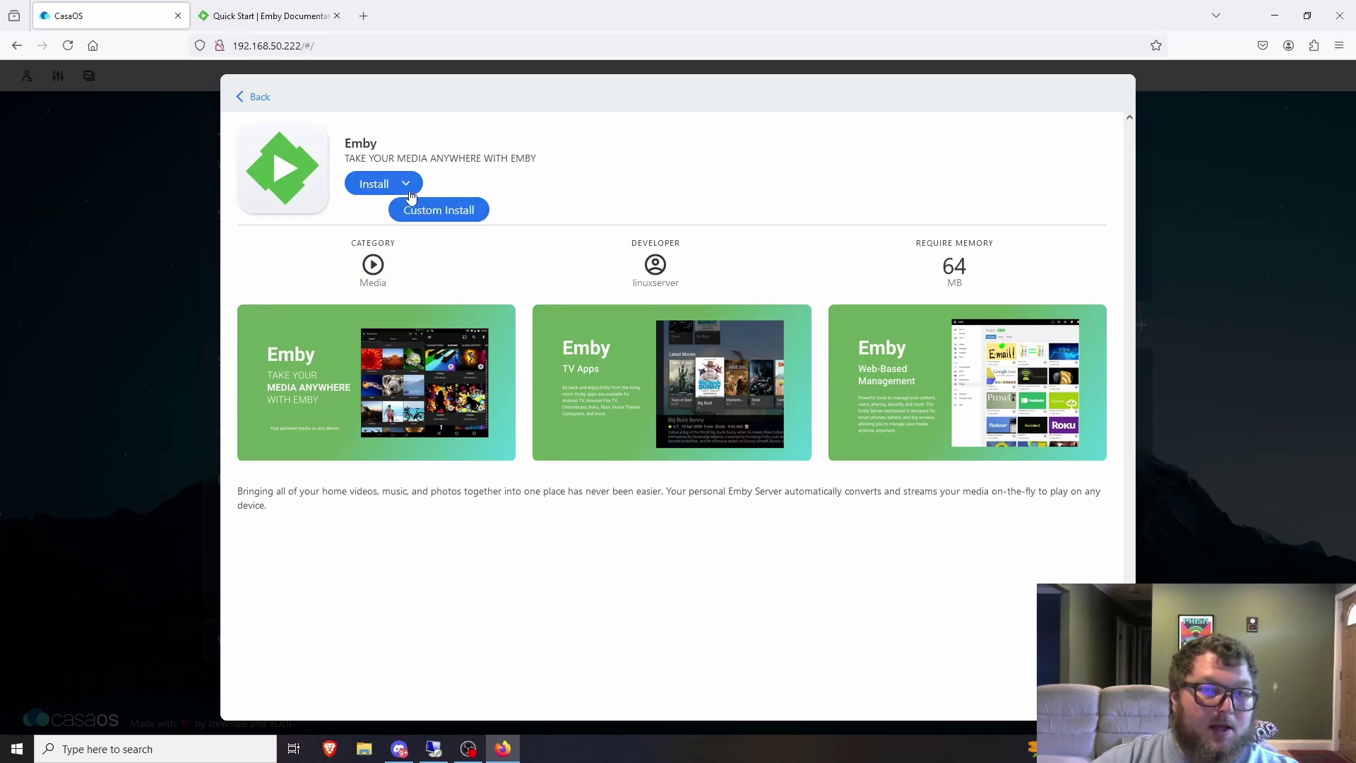
{"action": "left_click", "coordinate": [374, 185]}
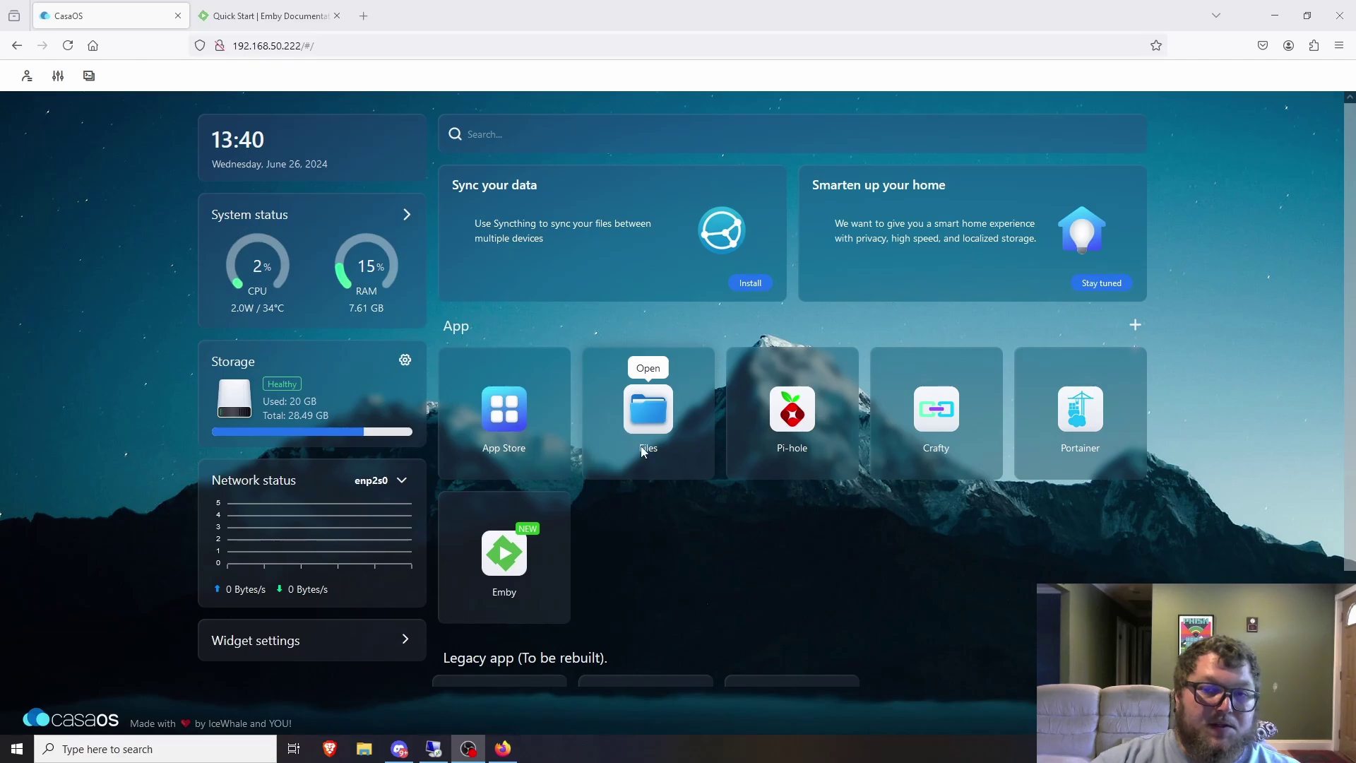
{"action": "left_click", "coordinate": [659, 397]}
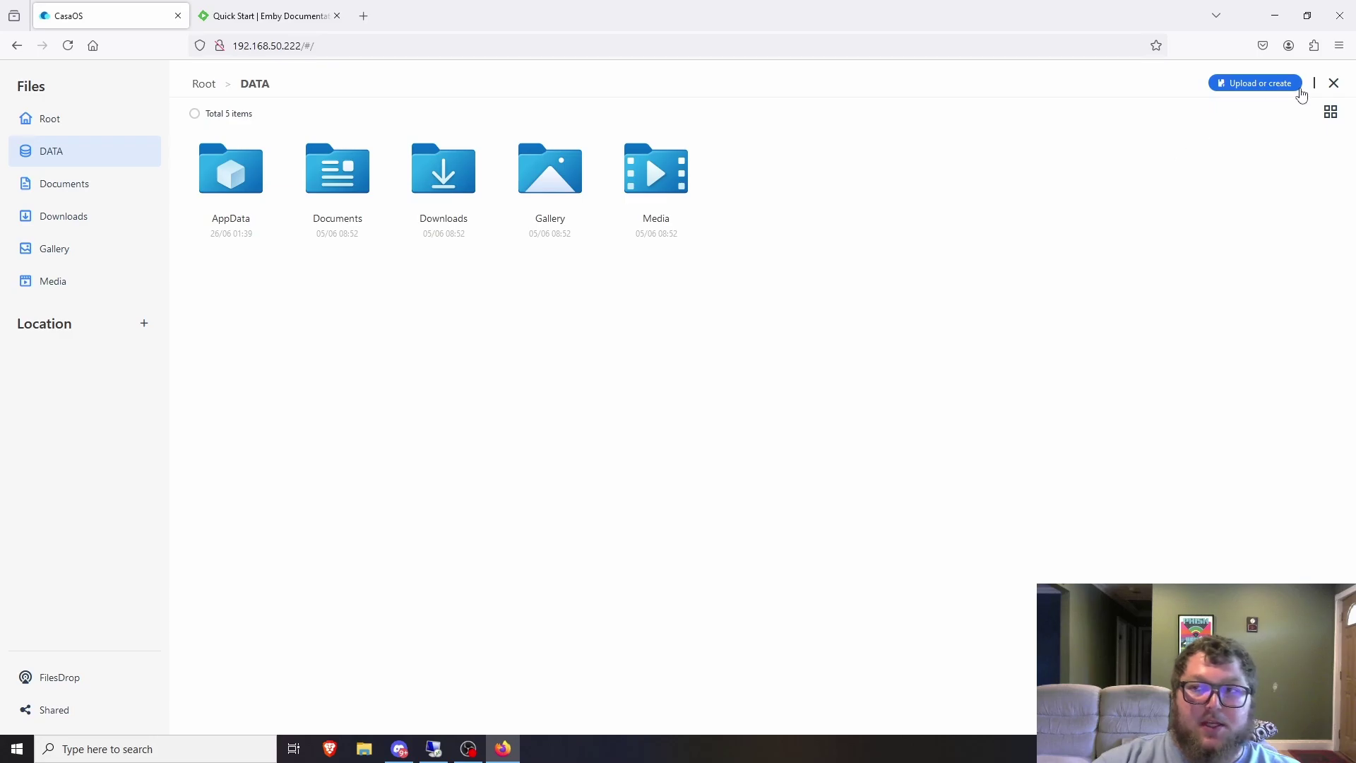
{"action": "left_click", "coordinate": [1334, 83]}
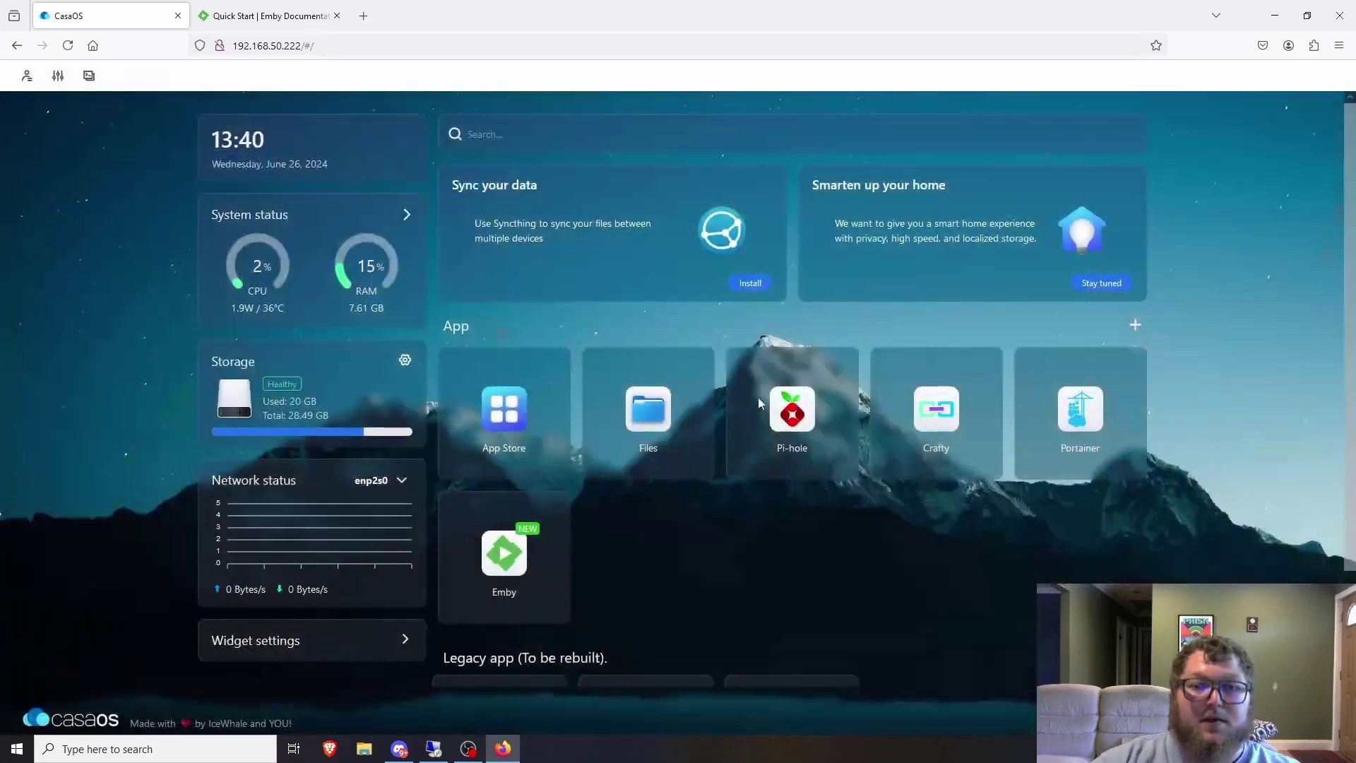
Step: Launch Emby and choose English (United States) as the setup wizard's display language
{"action": "left_click", "coordinate": [503, 551]}
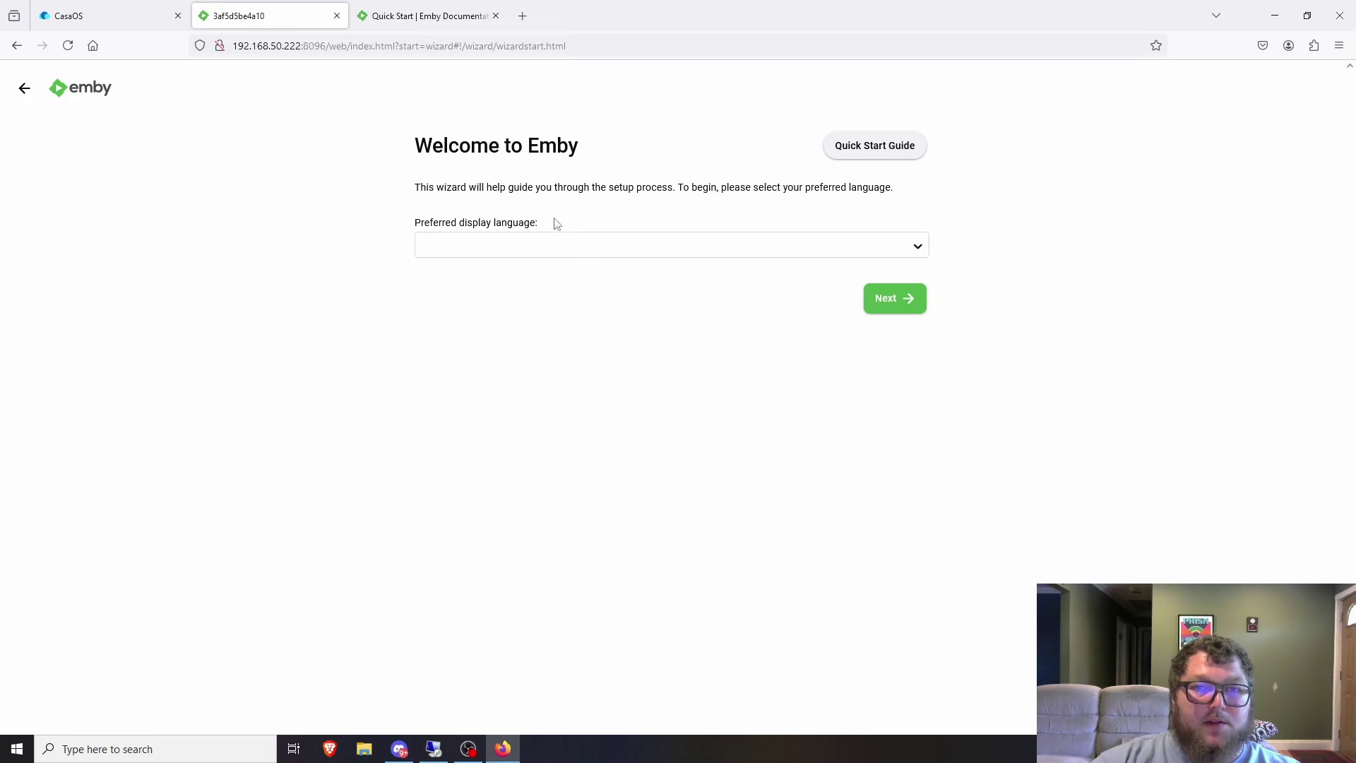
{"action": "left_click", "coordinate": [505, 250]}
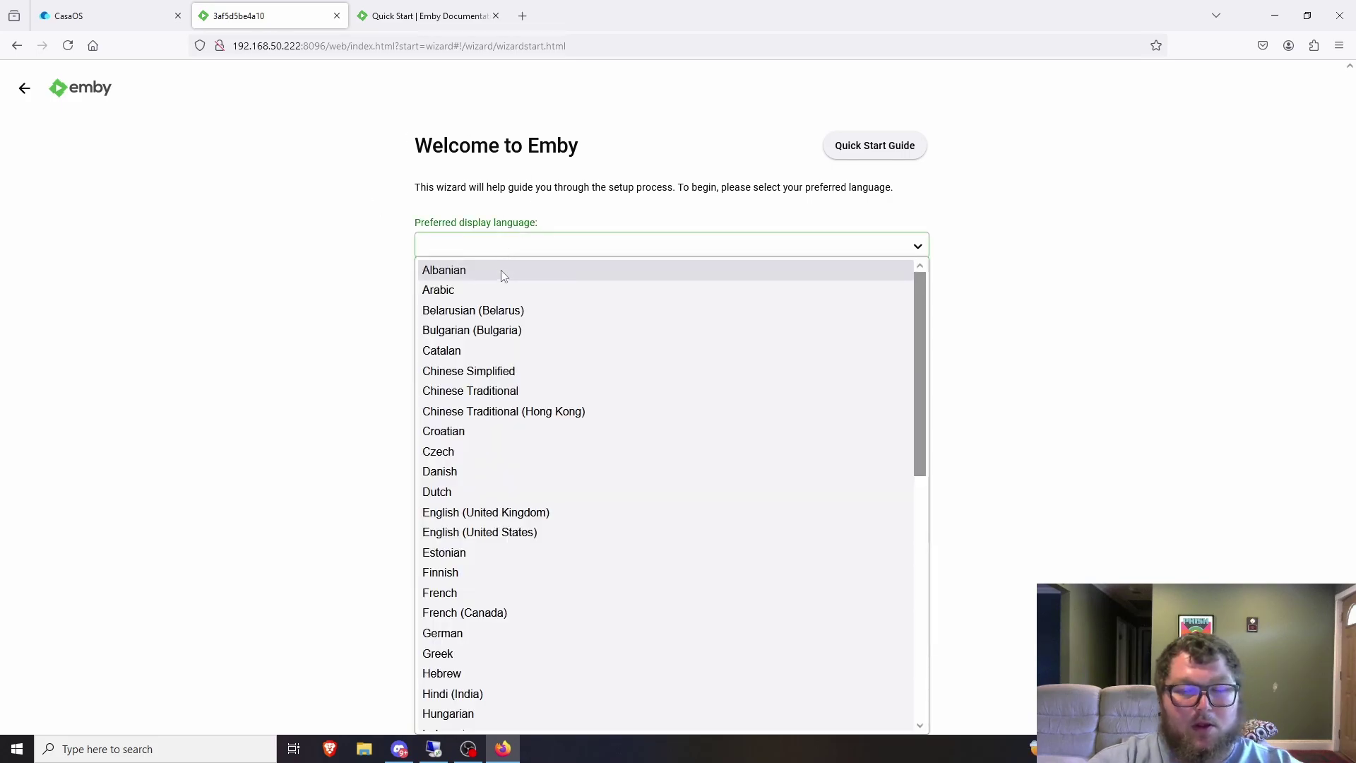
{"action": "key", "text": "e"}
{"action": "left_click", "coordinate": [479, 532]}
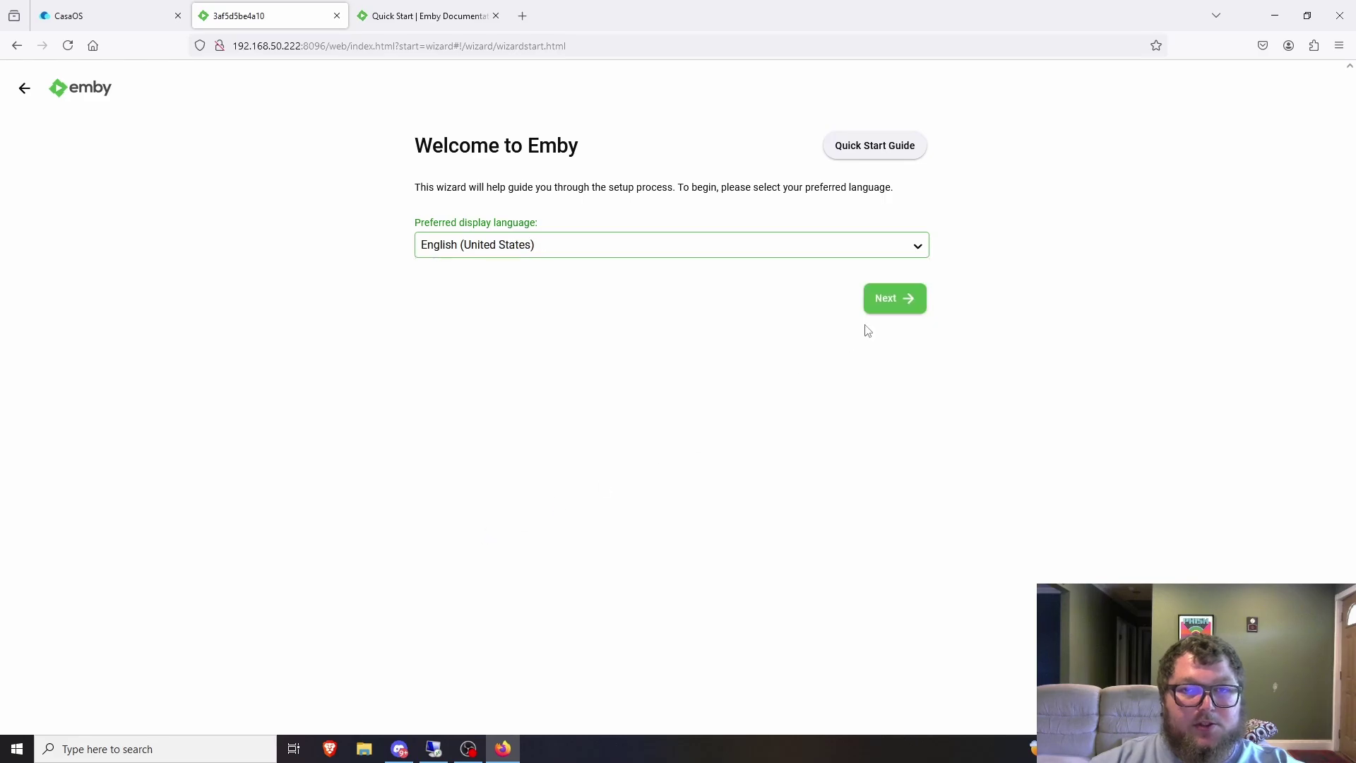
{"action": "left_click", "coordinate": [893, 298]}
Step: Create the first Emby user with a username and a confirmed password
{"action": "double_click", "coordinate": [459, 236]}
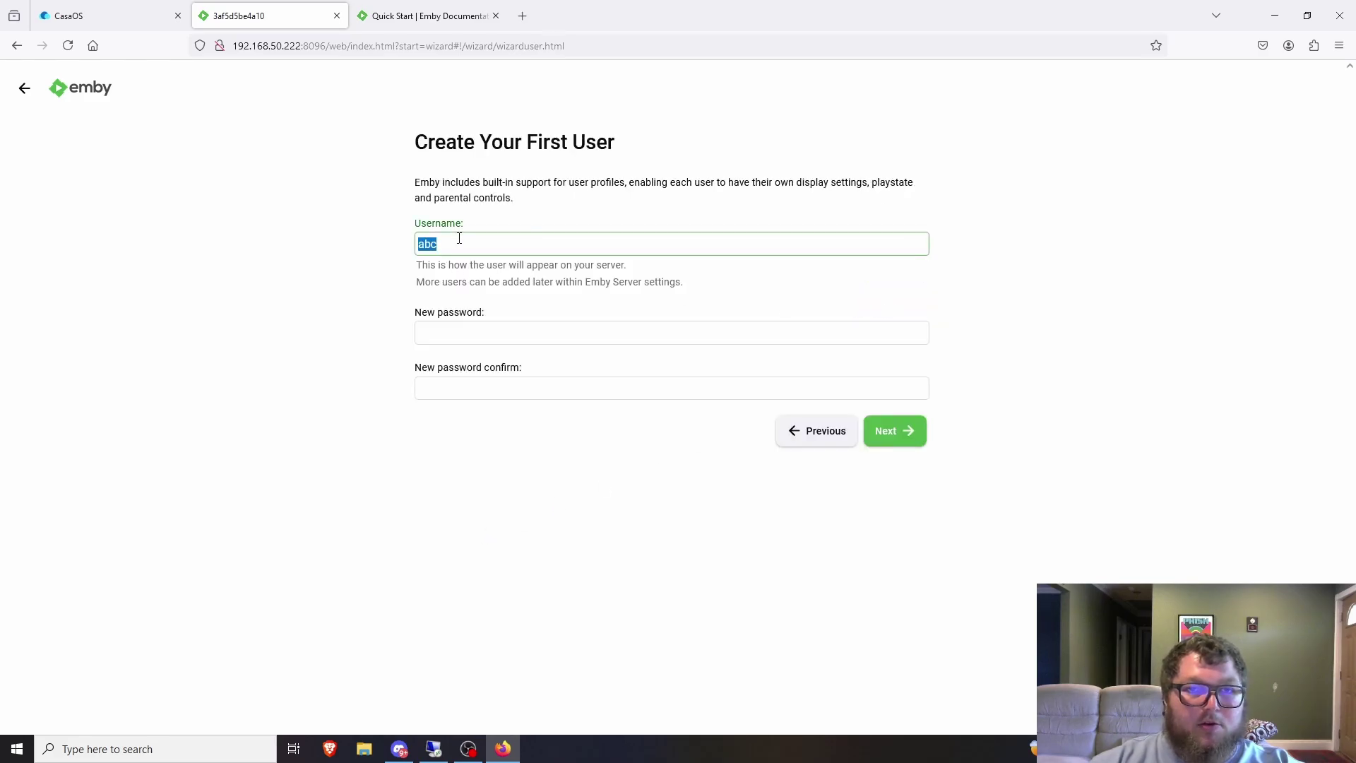
{"action": "type", "text": "carmine"}
{"action": "key", "text": "Tab"}
{"action": "type", "text": "•••••••"}
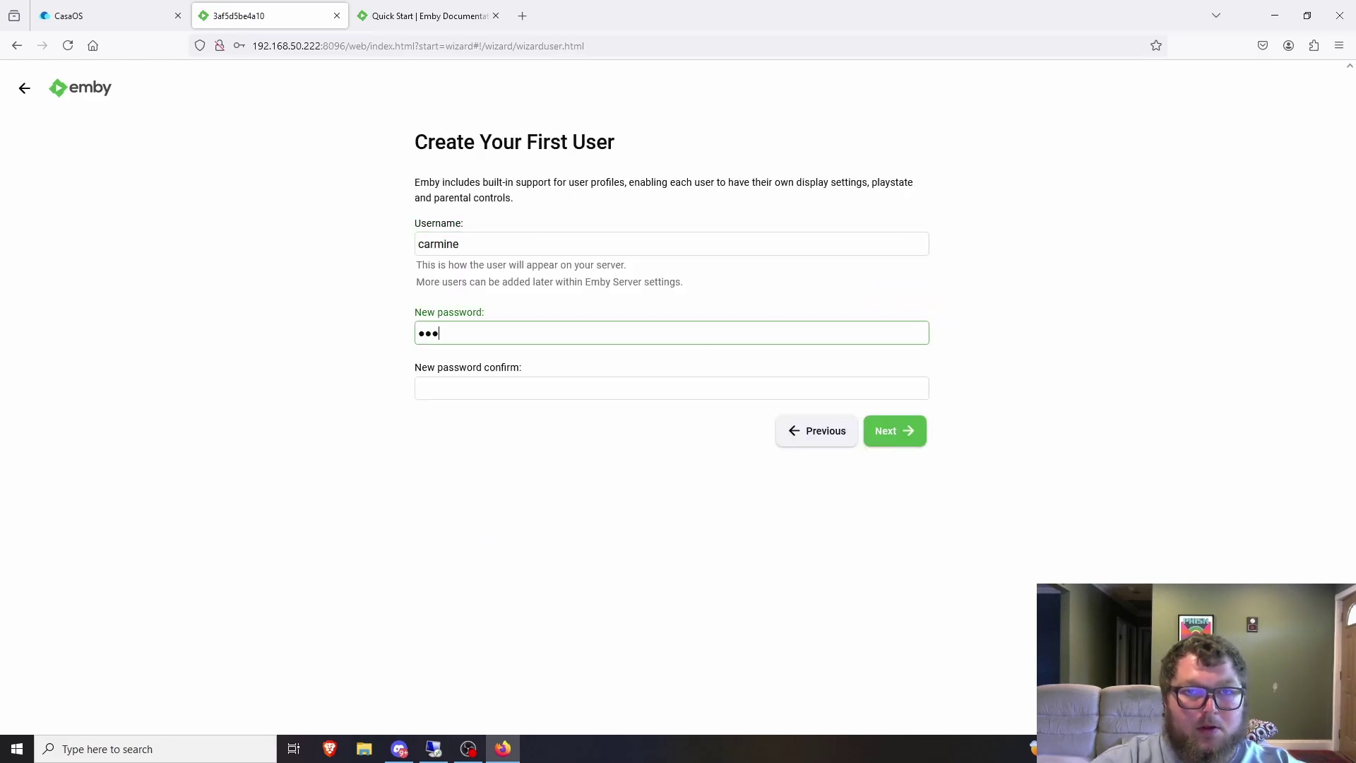
{"action": "key", "text": "Tab"}
{"action": "type", "text": "••"}
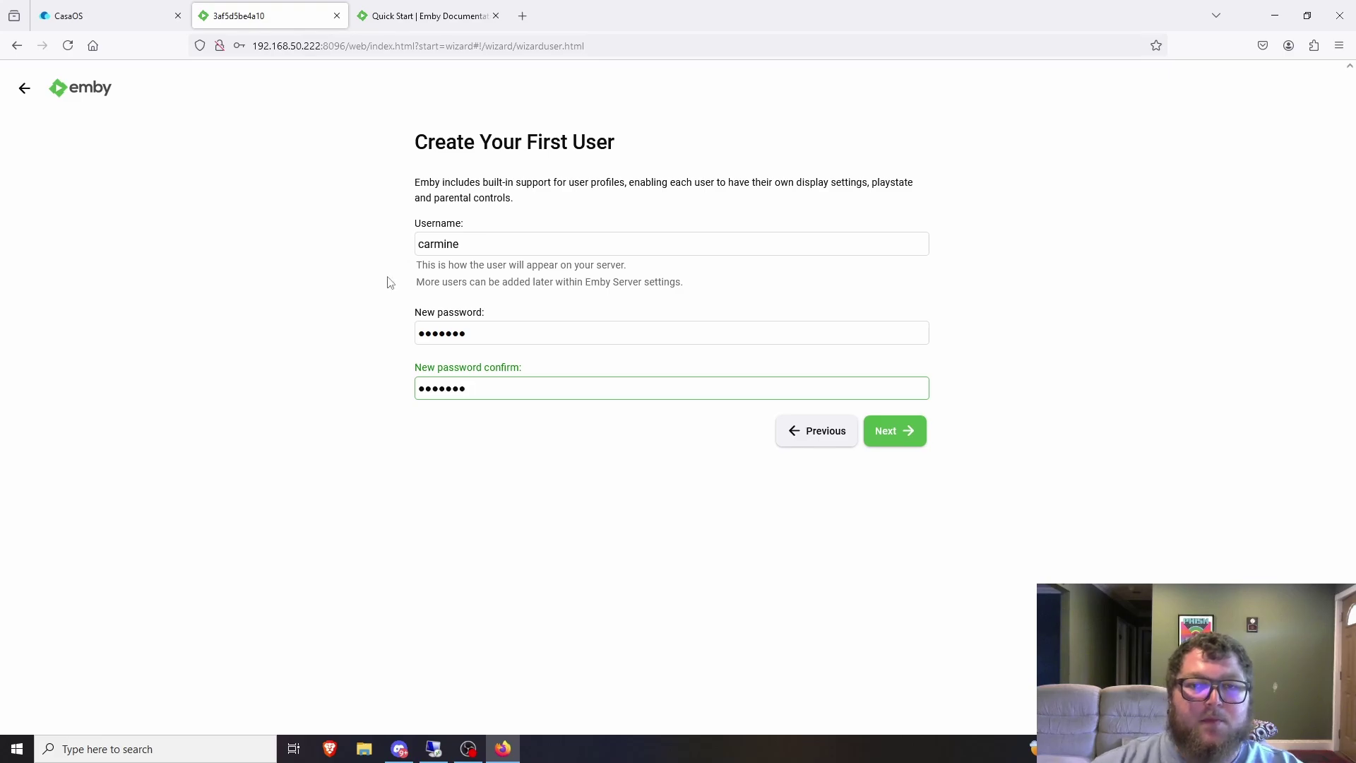
{"action": "left_click", "coordinate": [887, 445]}
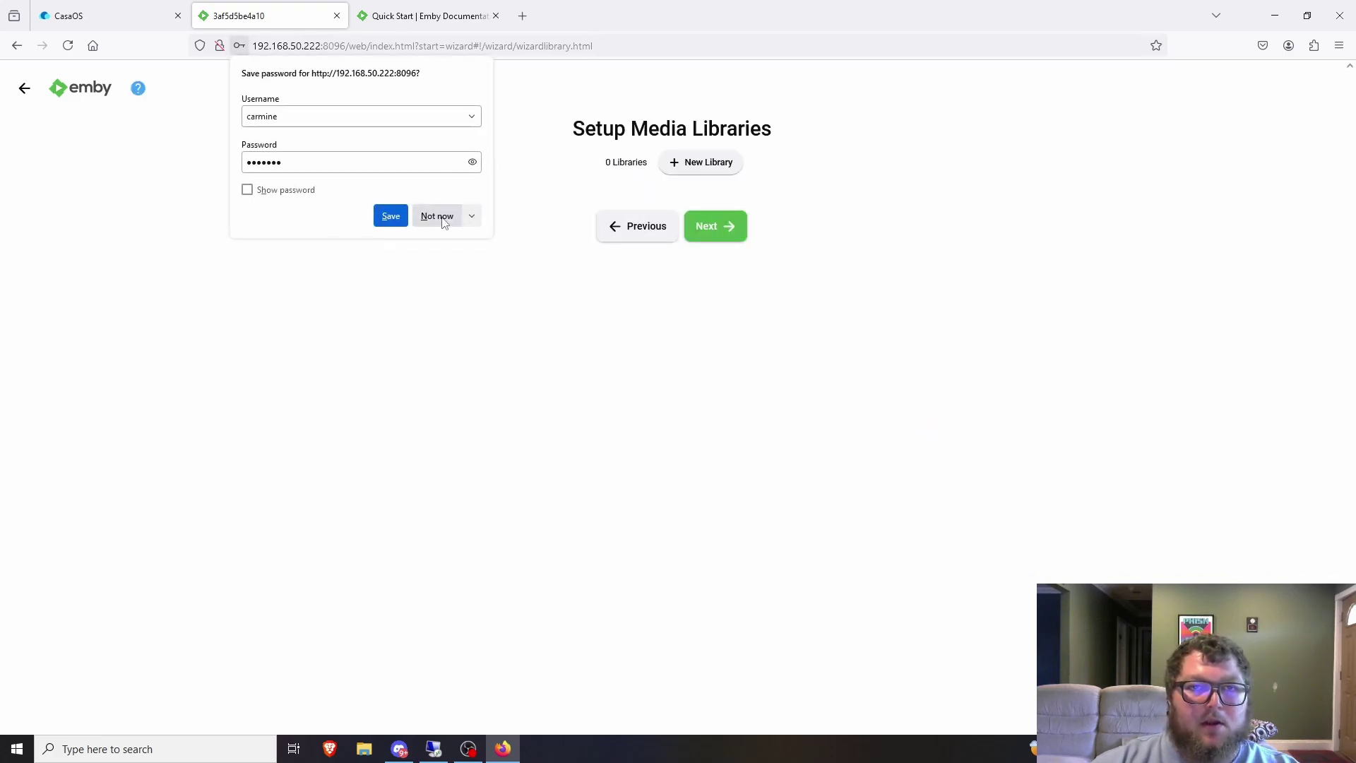
Step: Decline saving the password and start a Movies library using the /data/movies folder
{"action": "left_click", "coordinate": [437, 216]}
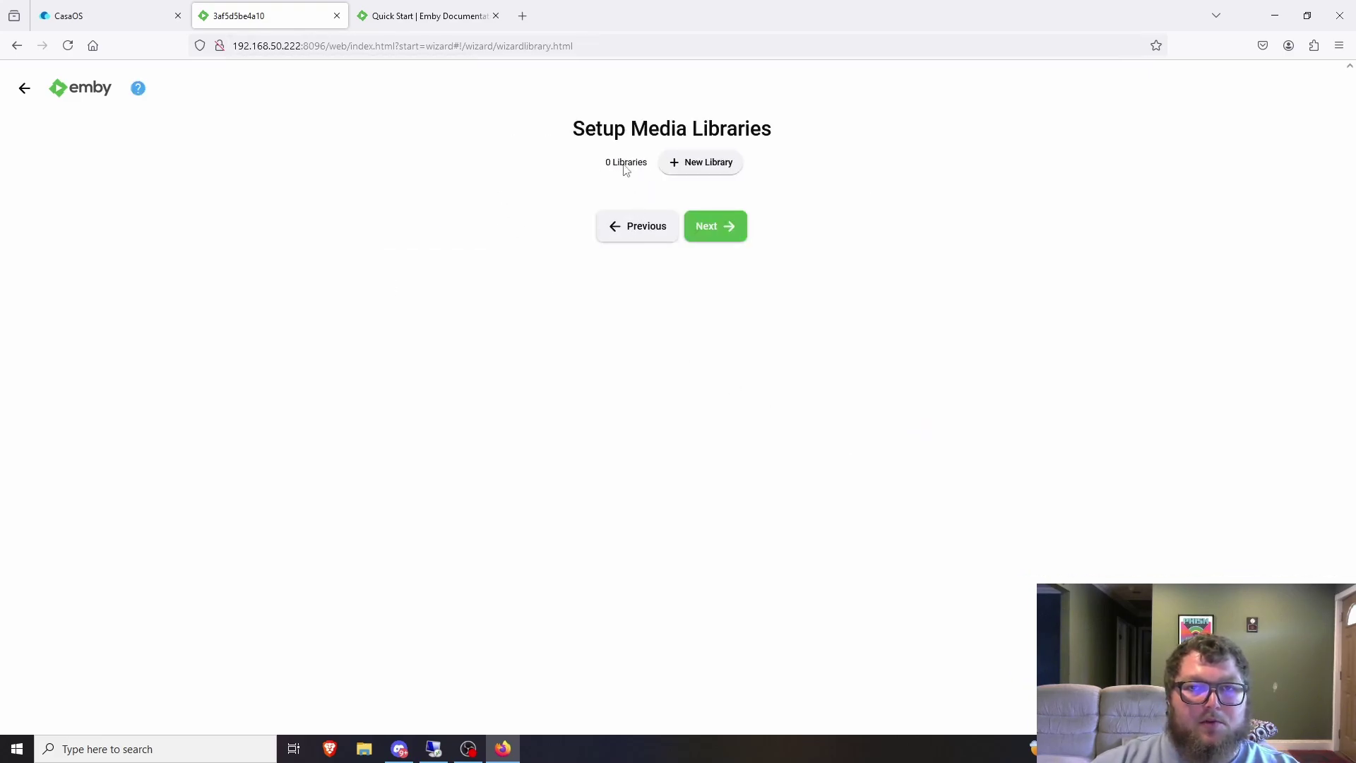
{"action": "left_click", "coordinate": [708, 165]}
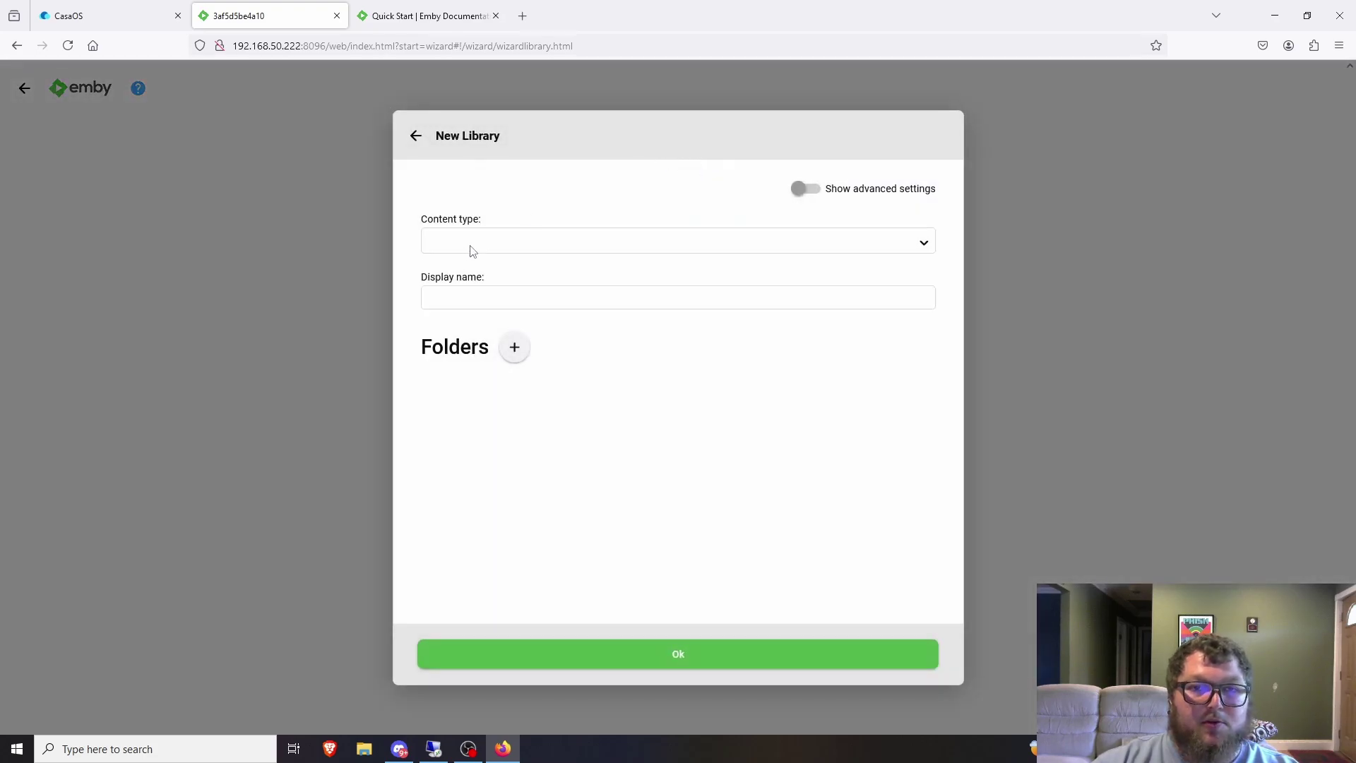
{"action": "left_click", "coordinate": [473, 251]}
{"action": "left_click", "coordinate": [476, 288]}
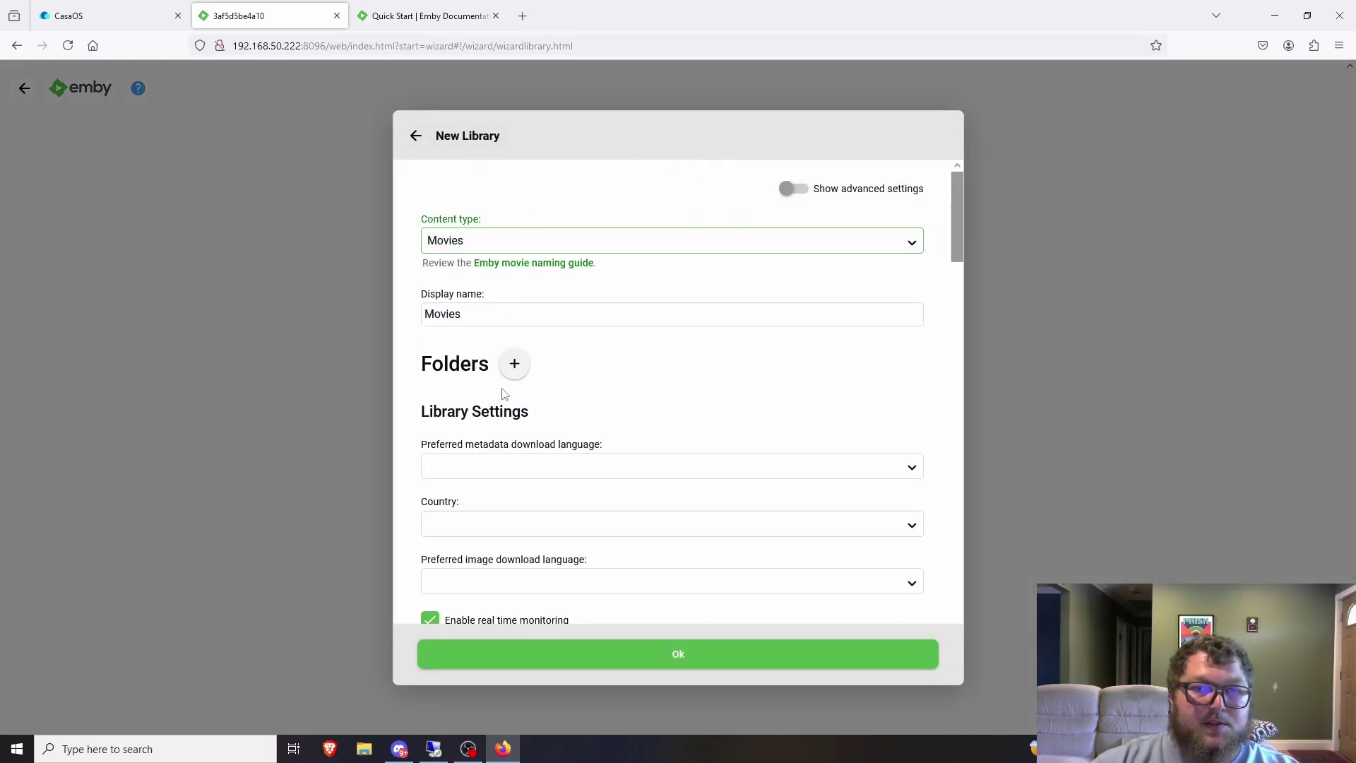
{"action": "left_click", "coordinate": [515, 366]}
{"action": "scroll", "coordinate": [503, 423], "scroll_direction": "down", "scroll_amount": 3}
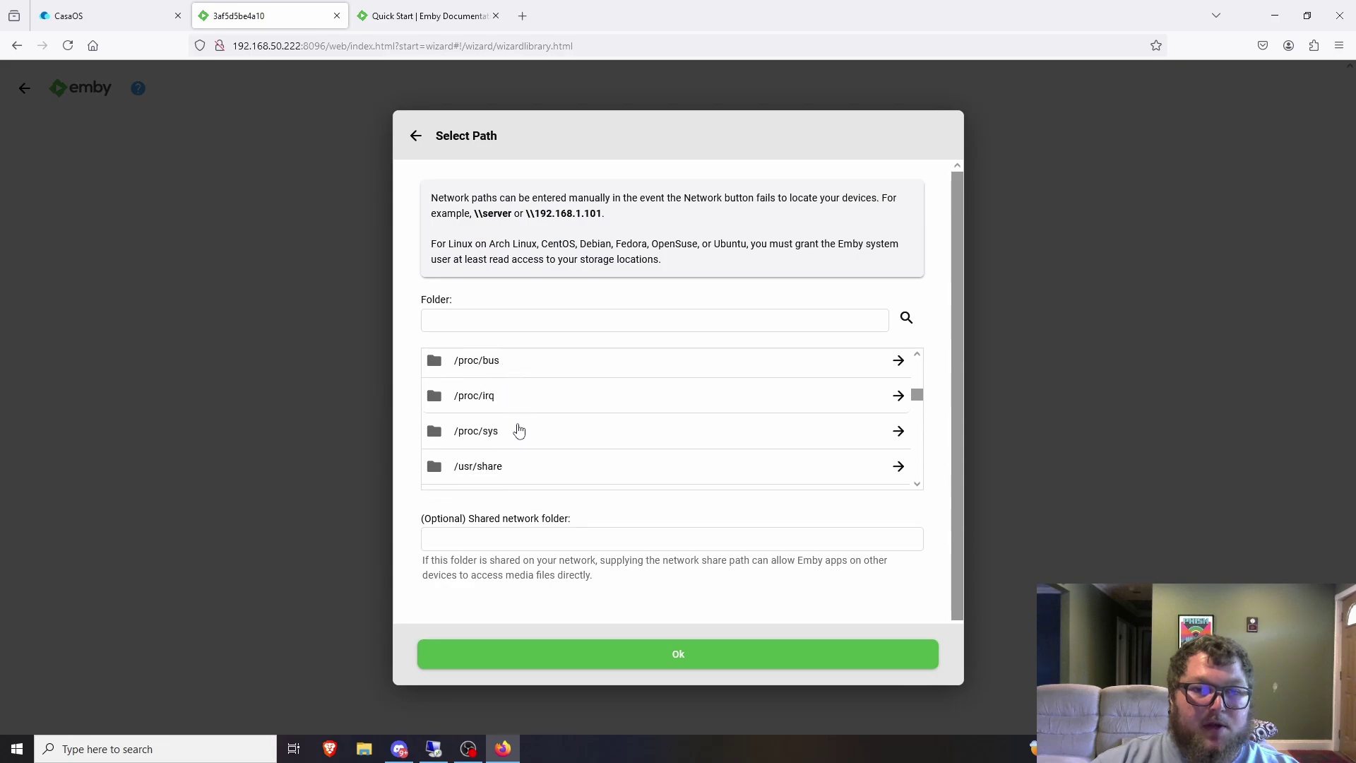
{"action": "scroll", "coordinate": [537, 430], "scroll_direction": "down", "scroll_amount": 3}
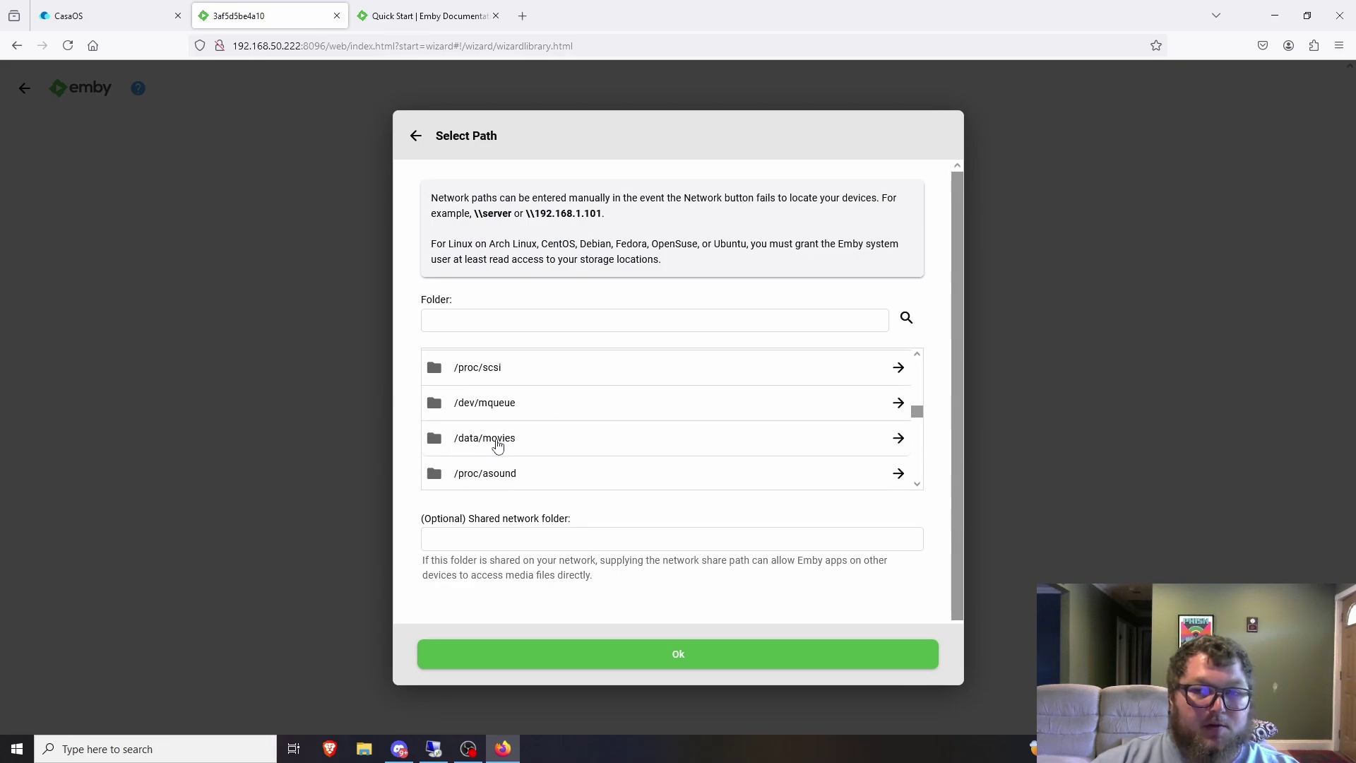
{"action": "left_click", "coordinate": [497, 439]}
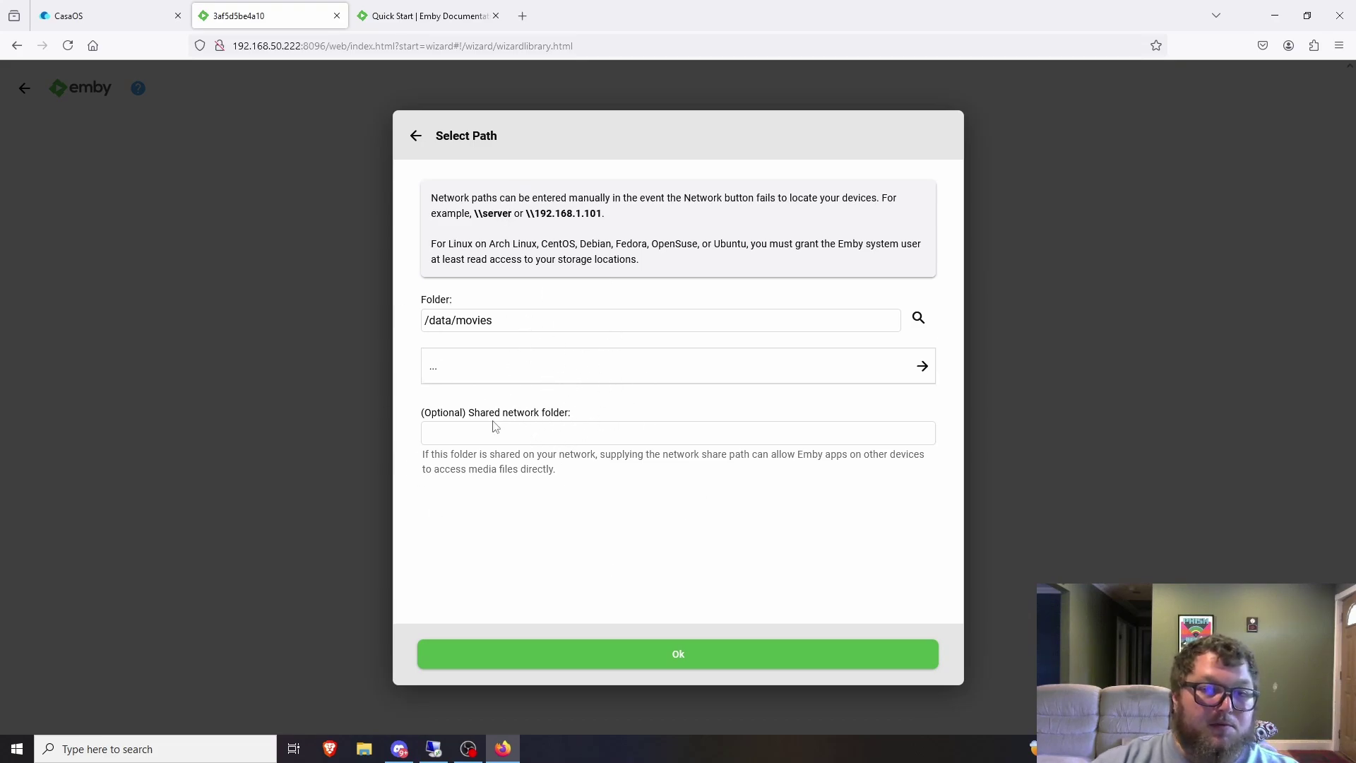
{"action": "left_click", "coordinate": [646, 660]}
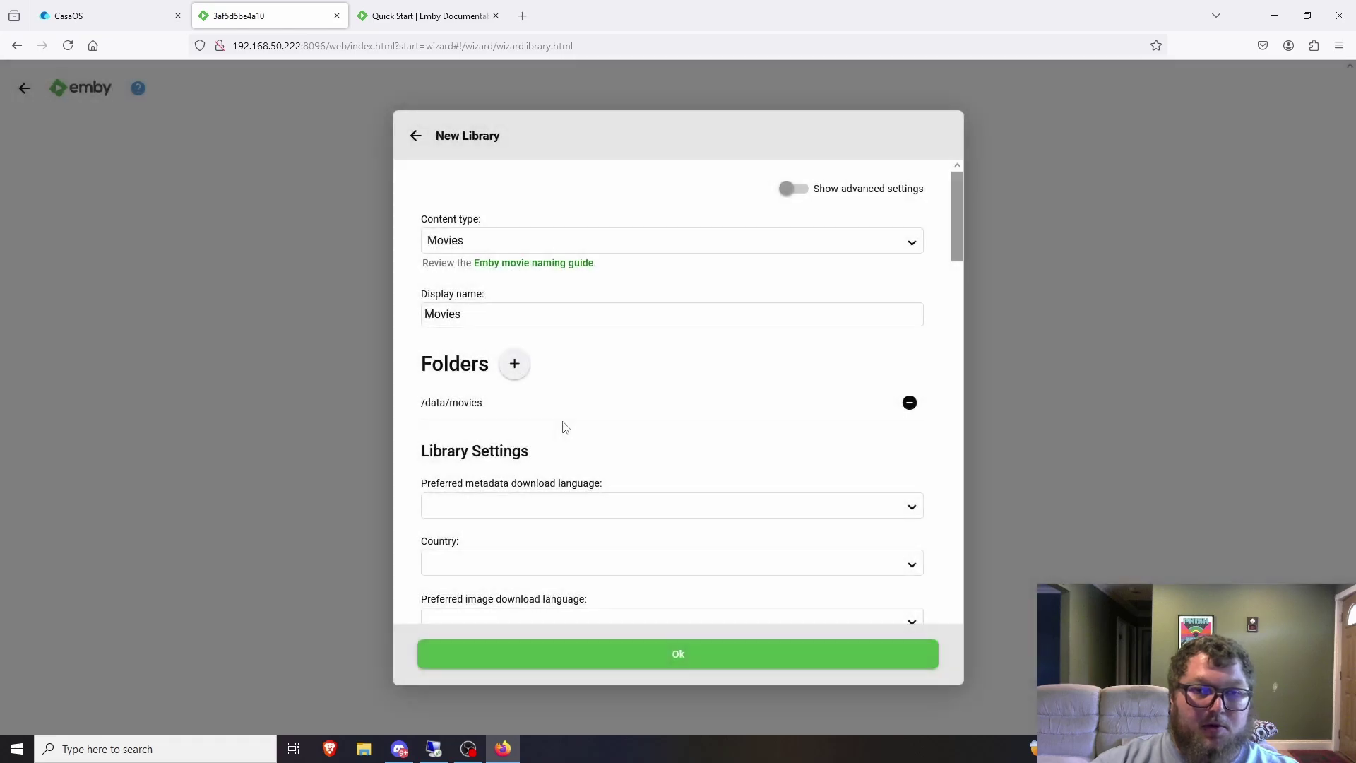
Step: Review the Movies library settings without adding another folder, and save the library
{"action": "left_click", "coordinate": [515, 364]}
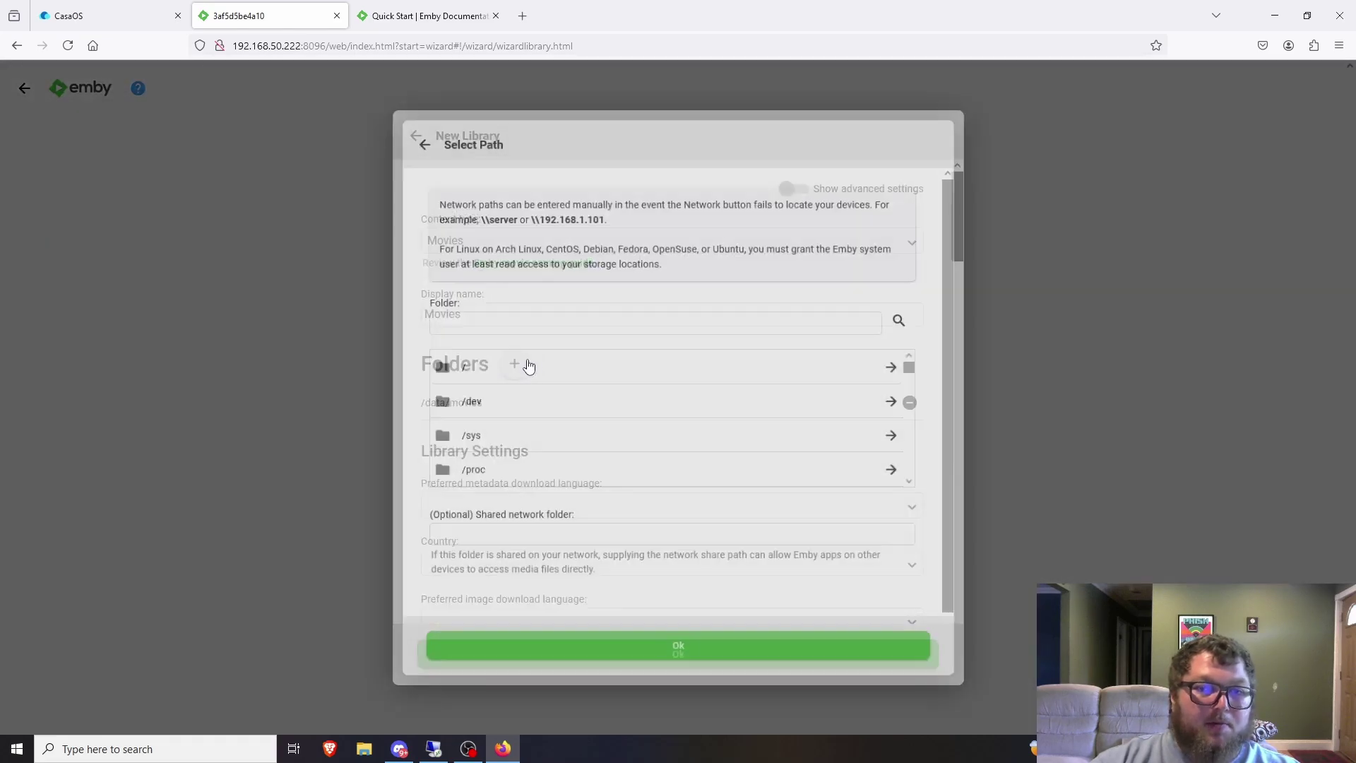
{"action": "left_click", "coordinate": [477, 324]}
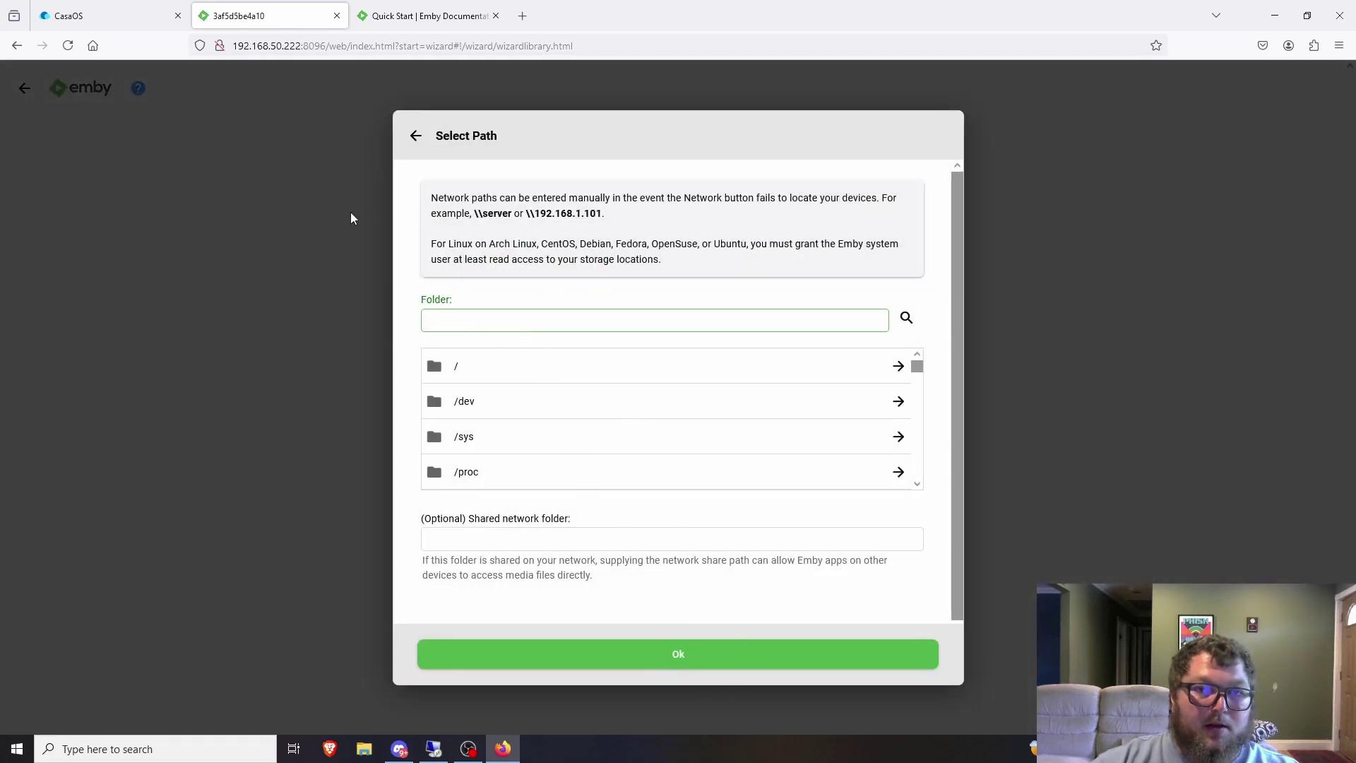
{"action": "left_click", "coordinate": [419, 139]}
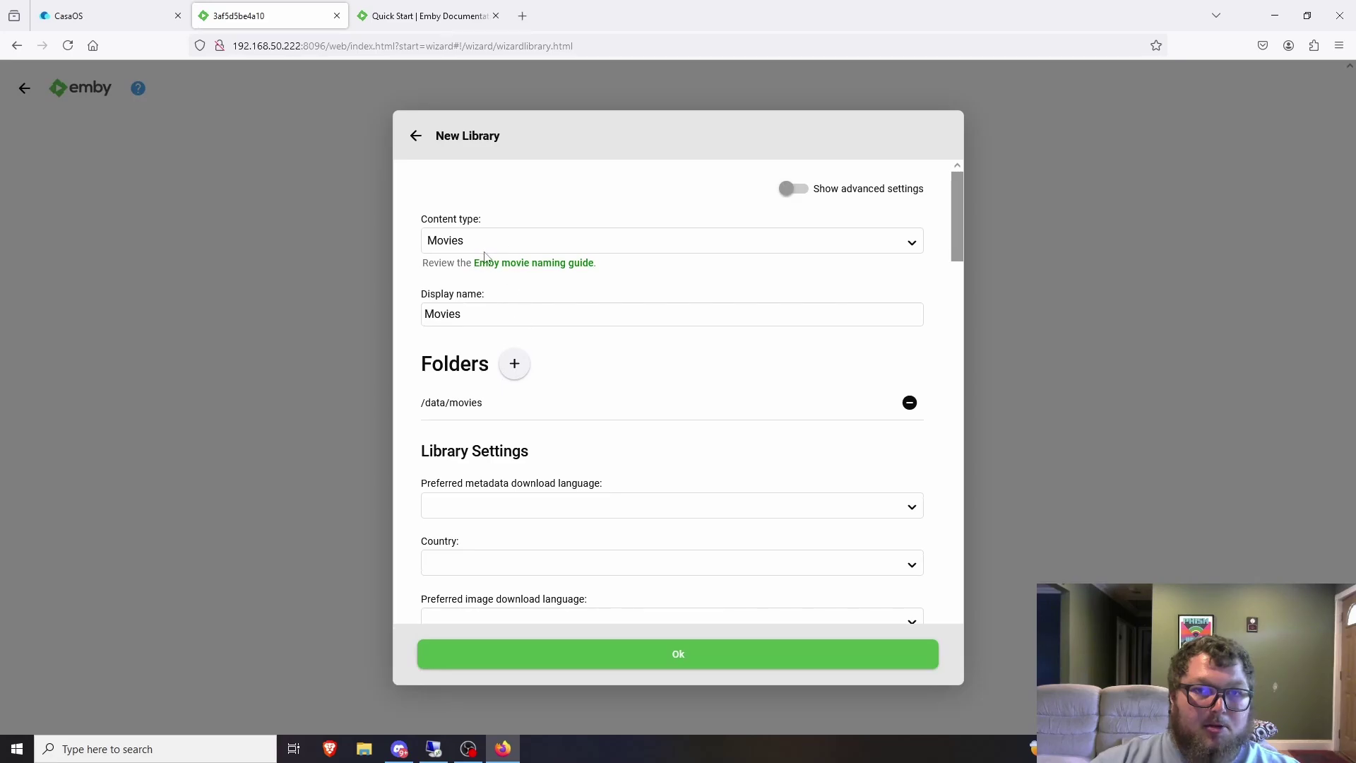
{"action": "scroll", "coordinate": [581, 454], "scroll_direction": "down", "scroll_amount": 6}
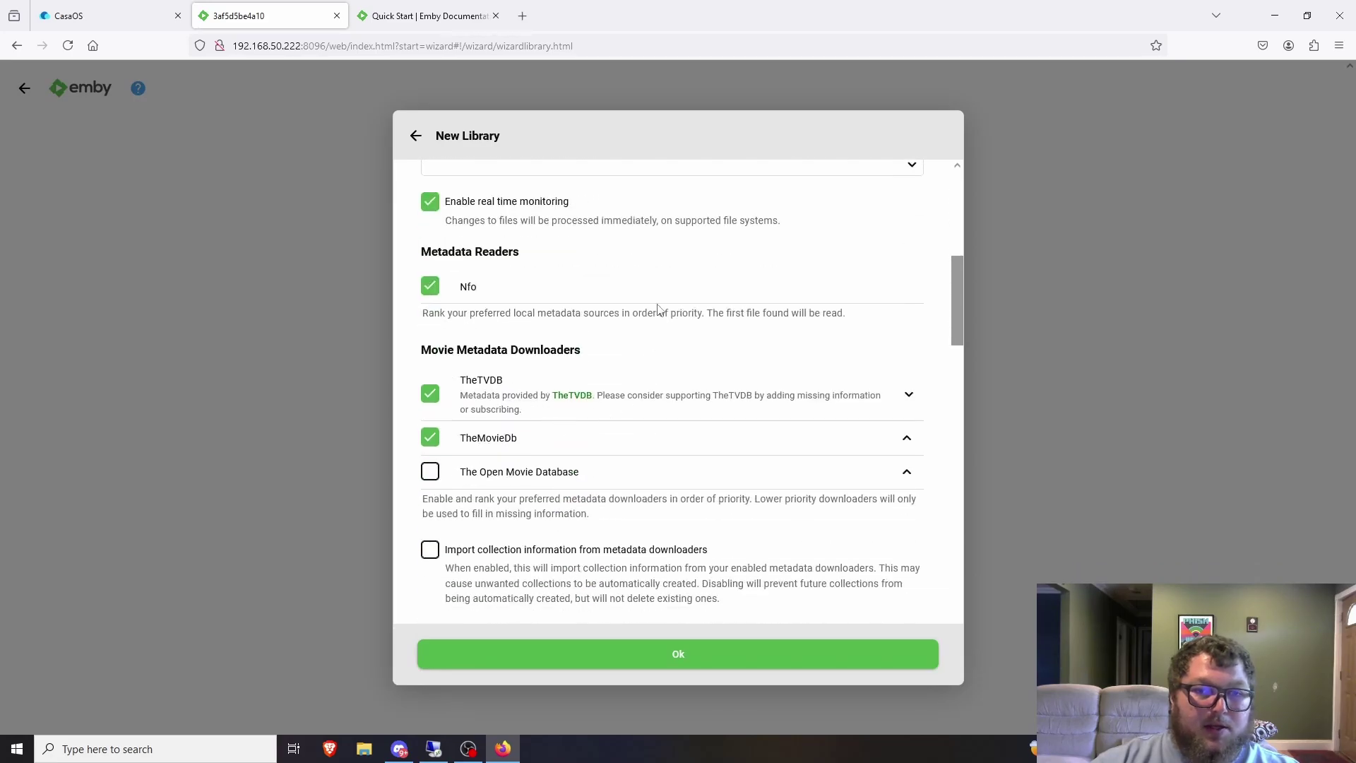
{"action": "scroll", "coordinate": [608, 424], "scroll_direction": "down", "scroll_amount": 3}
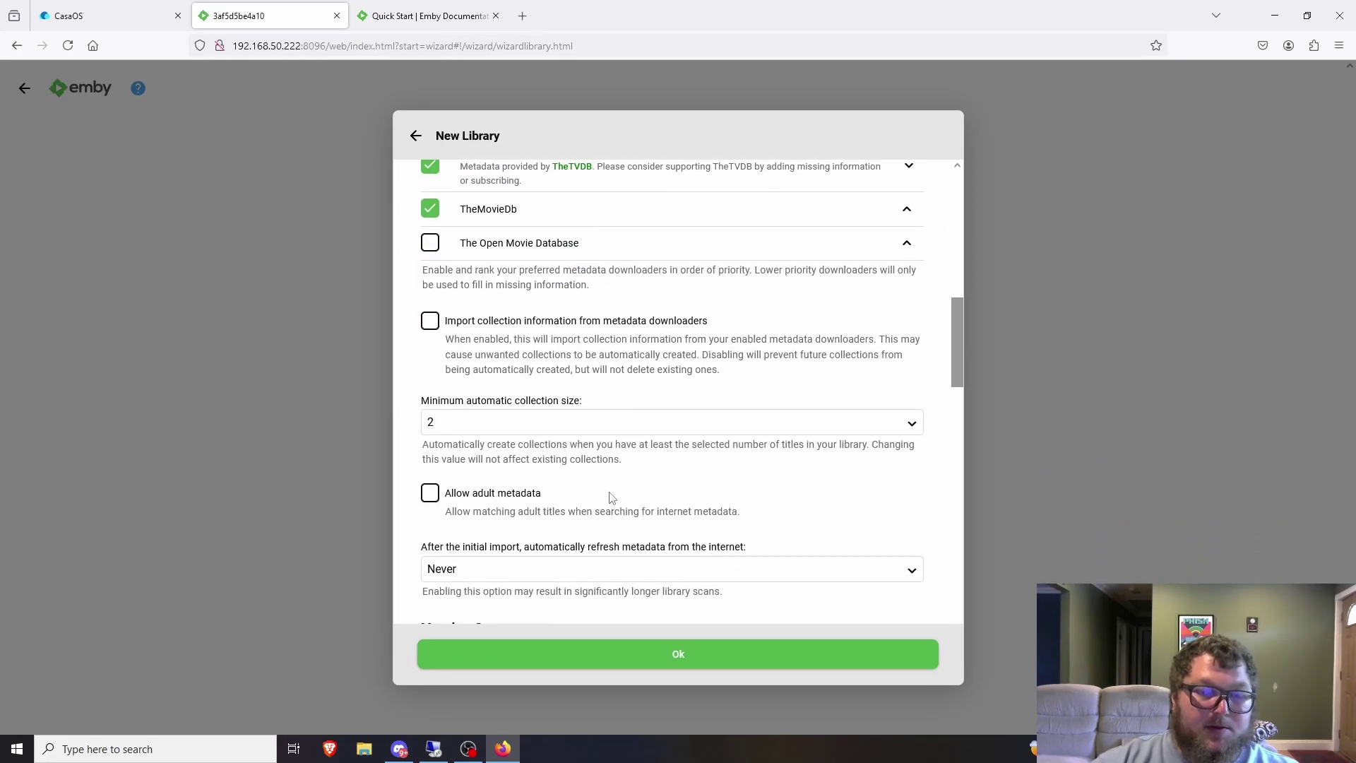
{"action": "scroll", "coordinate": [612, 497], "scroll_direction": "down", "scroll_amount": 6}
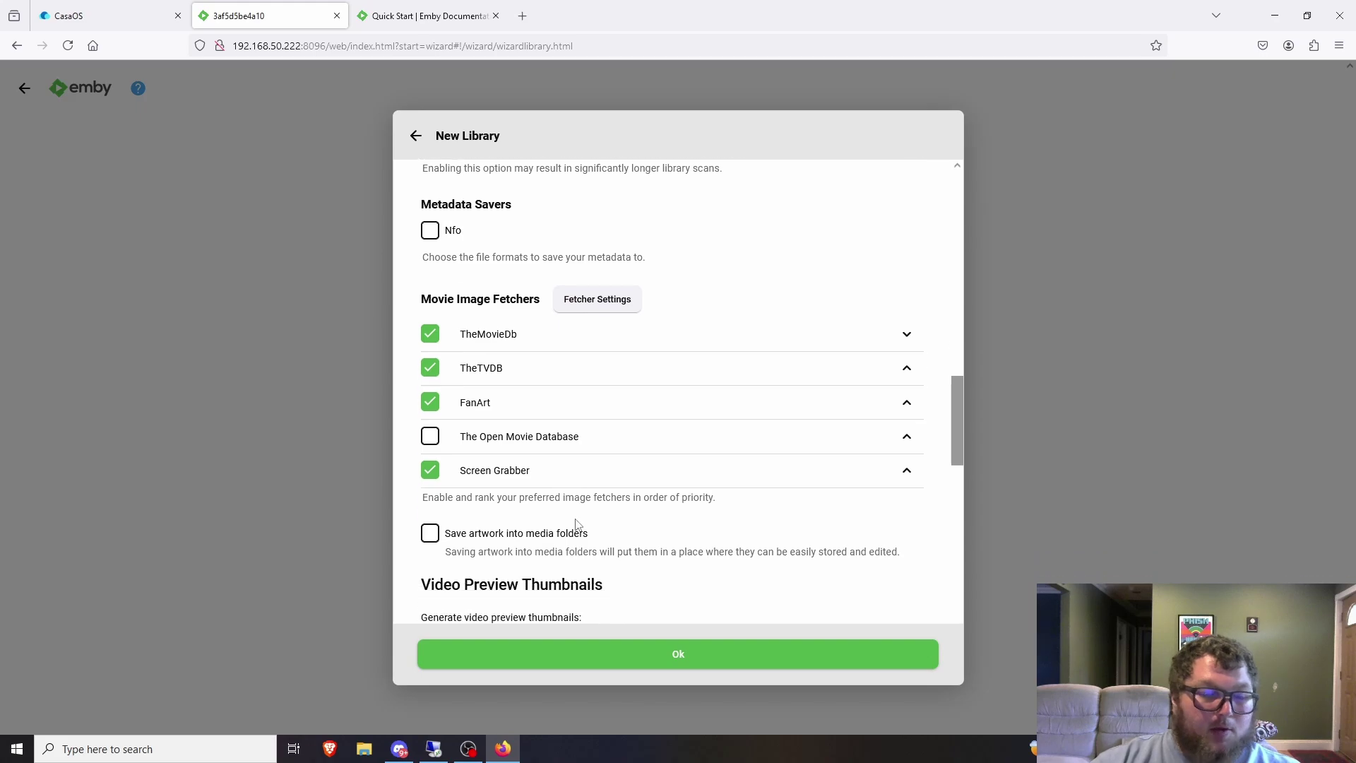
{"action": "scroll", "coordinate": [576, 524], "scroll_direction": "down", "scroll_amount": 6}
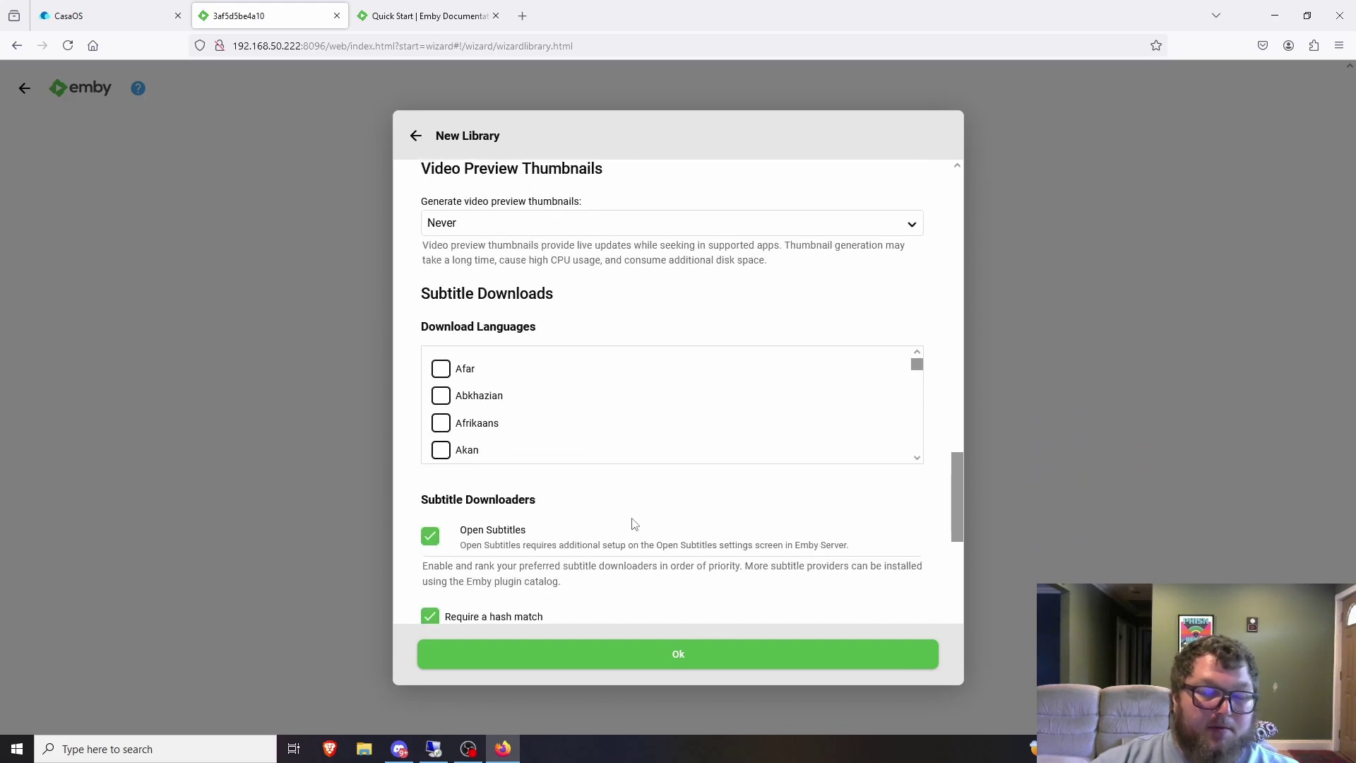
{"action": "scroll", "coordinate": [744, 524], "scroll_direction": "down", "scroll_amount": 3}
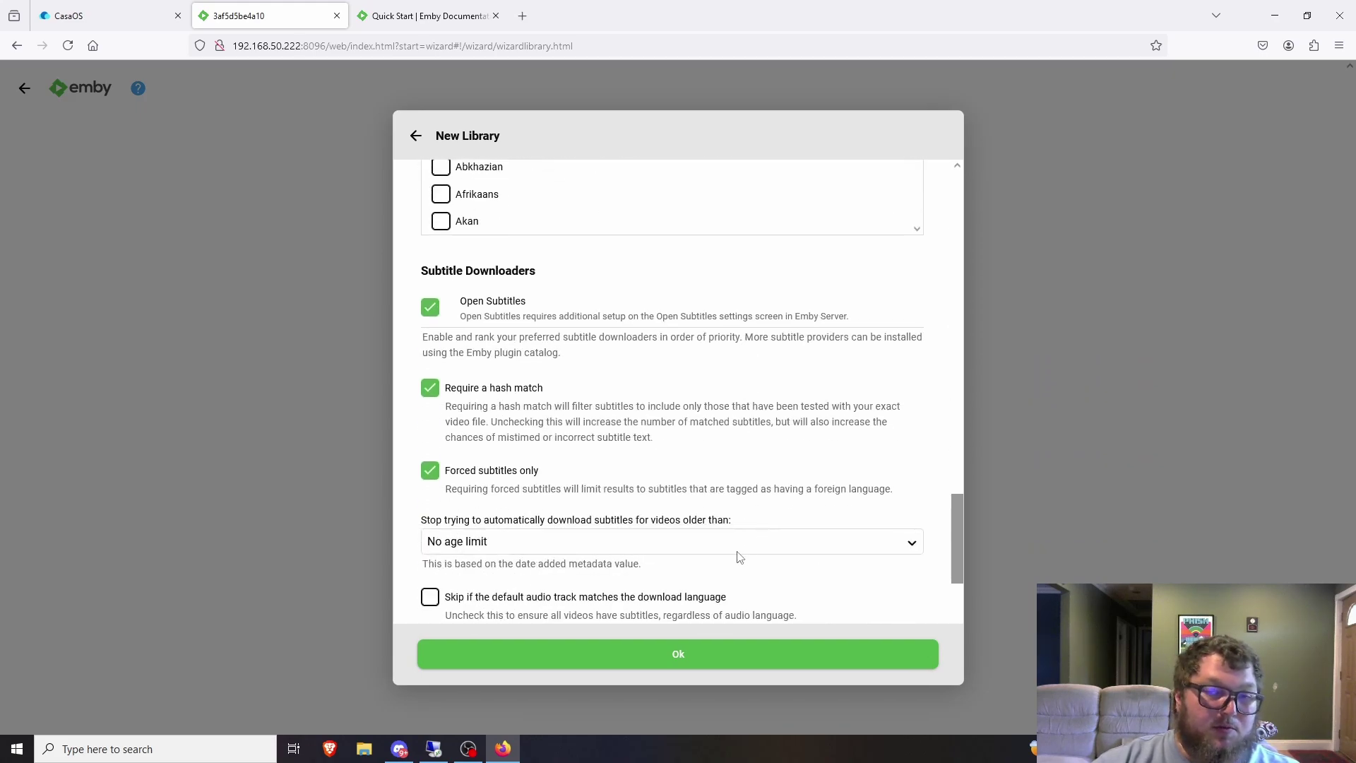
{"action": "left_click", "coordinate": [635, 662]}
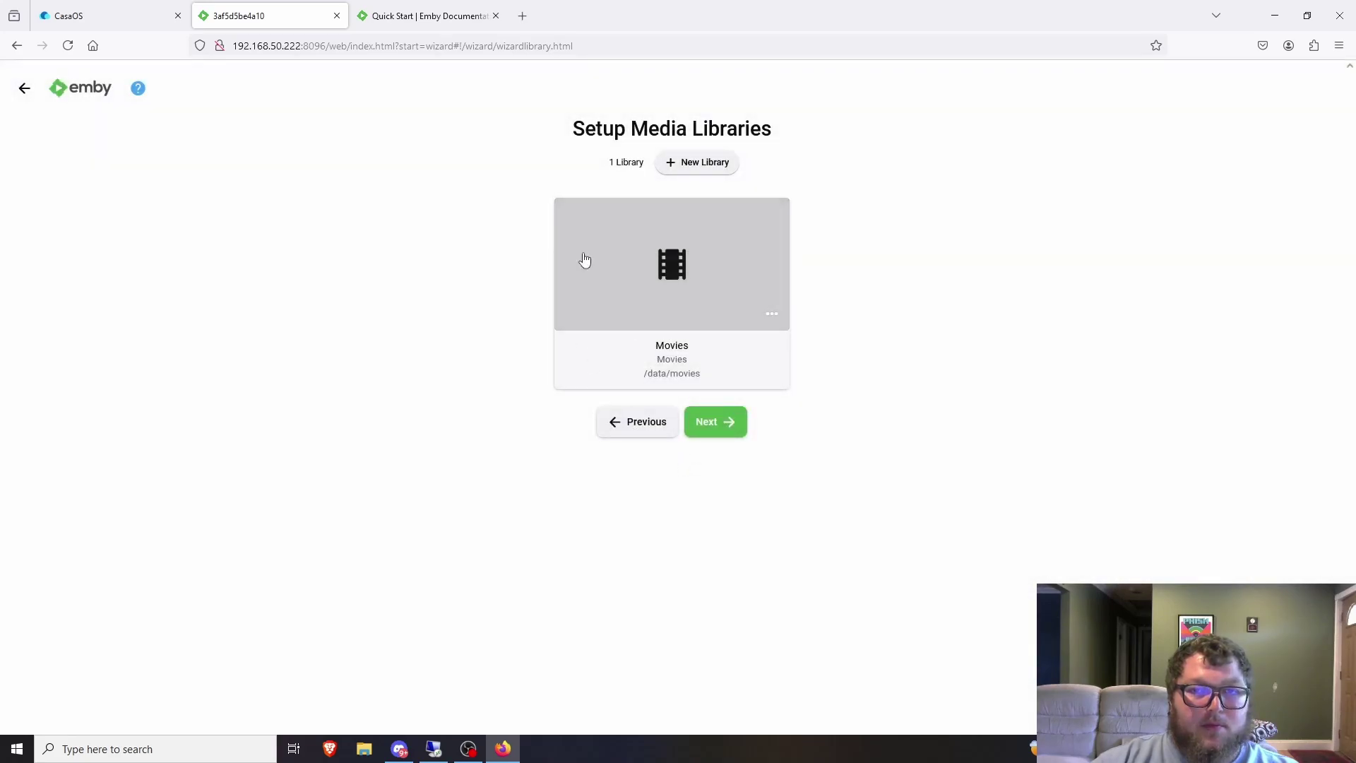
Step: Try a Music library at the mistyped path /dada/music and back out after the not-found error
{"action": "left_click", "coordinate": [686, 163]}
{"action": "left_click", "coordinate": [526, 239]}
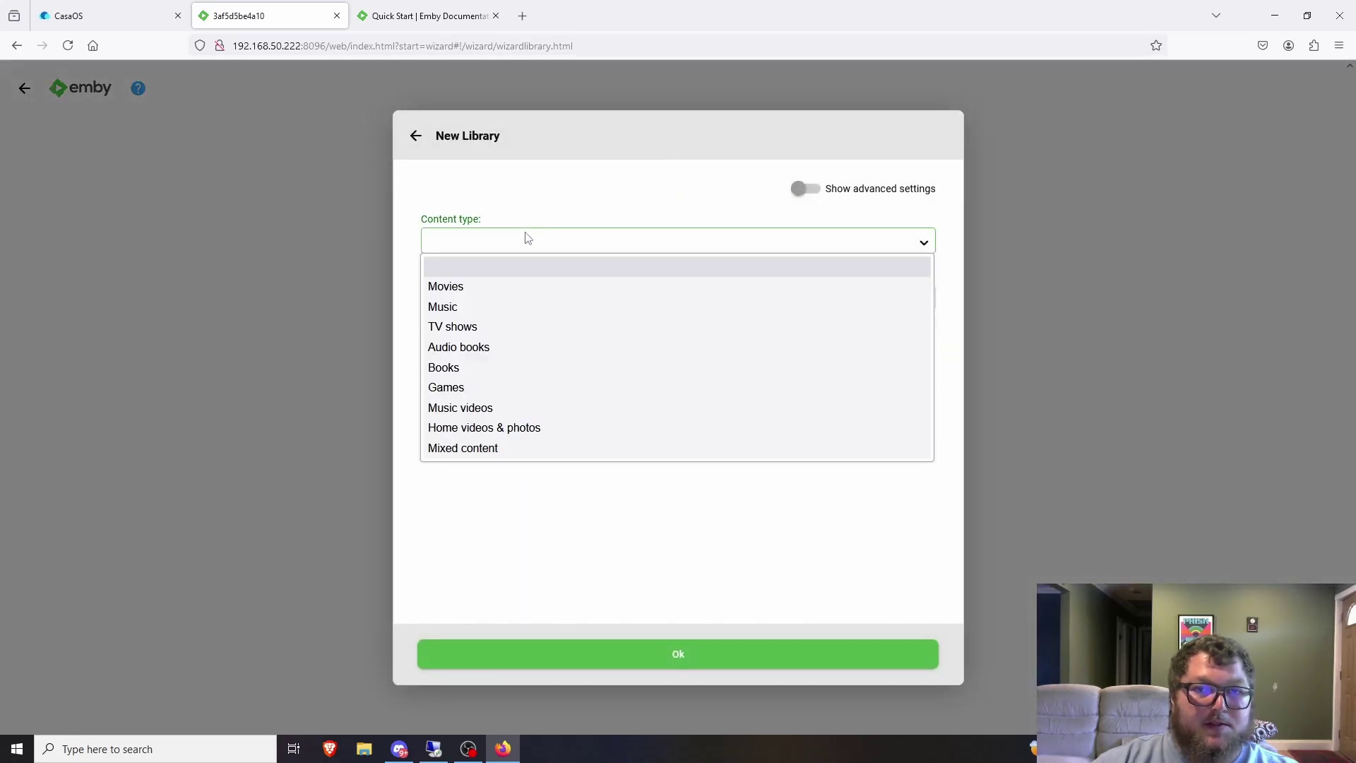
{"action": "left_click", "coordinate": [494, 310]}
{"action": "left_click", "coordinate": [515, 347]}
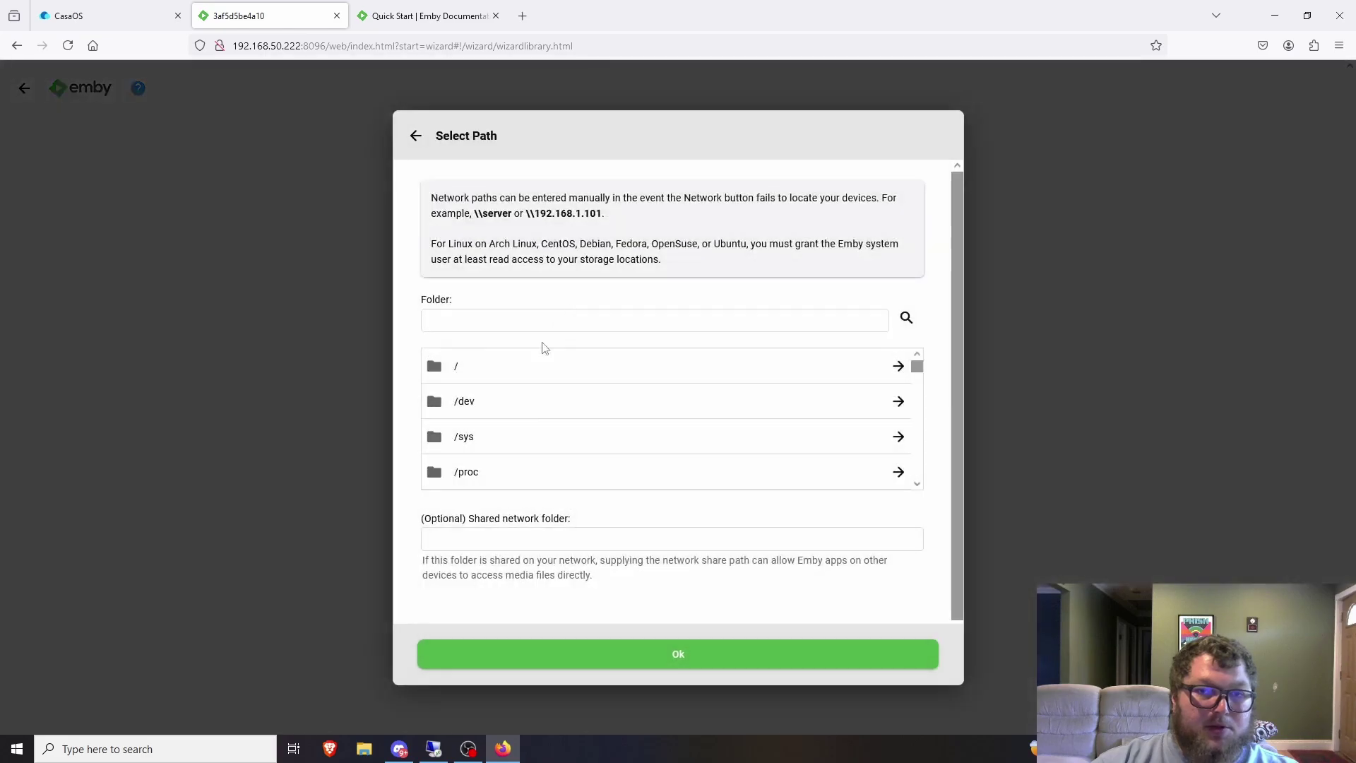
{"action": "scroll", "coordinate": [505, 440], "scroll_direction": "down", "scroll_amount": 5}
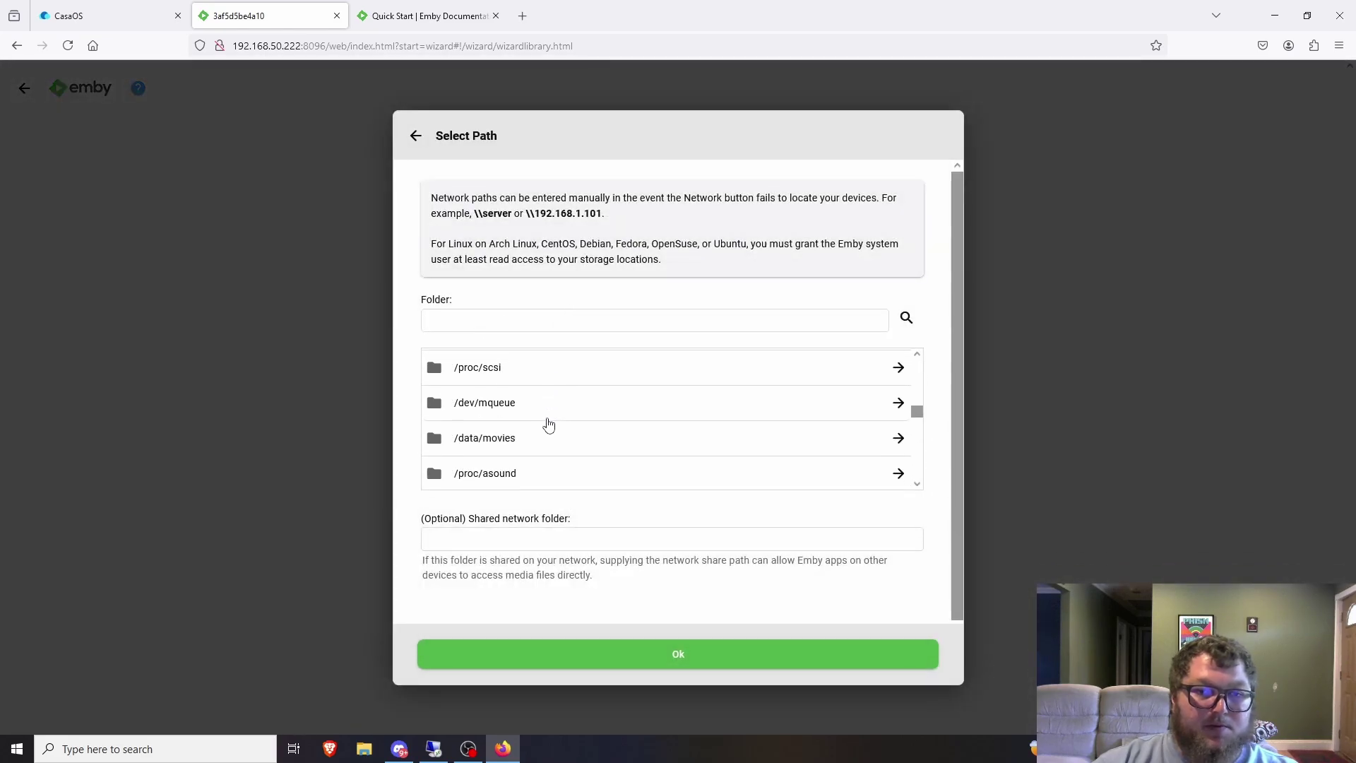
{"action": "scroll", "coordinate": [544, 424], "scroll_direction": "down", "scroll_amount": 2}
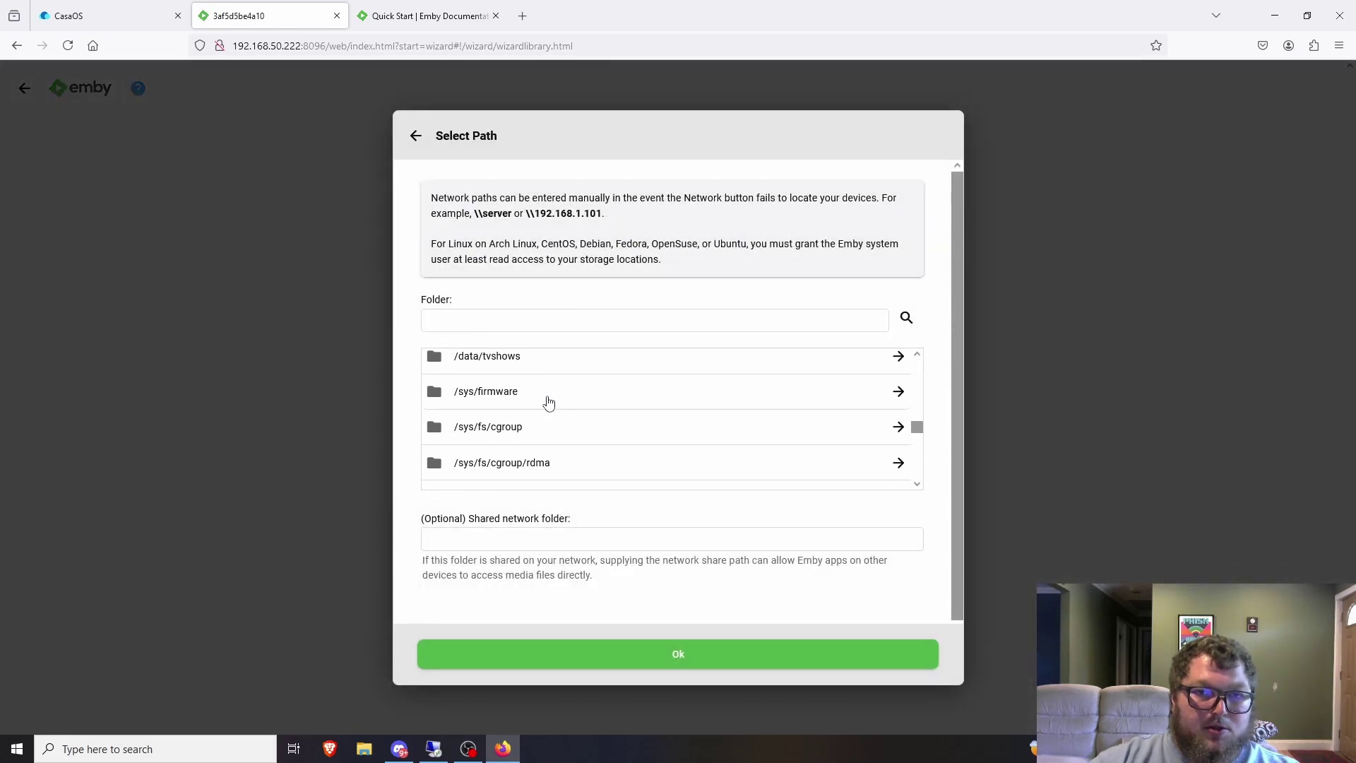
{"action": "scroll", "coordinate": [544, 438], "scroll_direction": "down", "scroll_amount": 2}
{"action": "scroll", "coordinate": [544, 438], "scroll_direction": "down", "scroll_amount": 4}
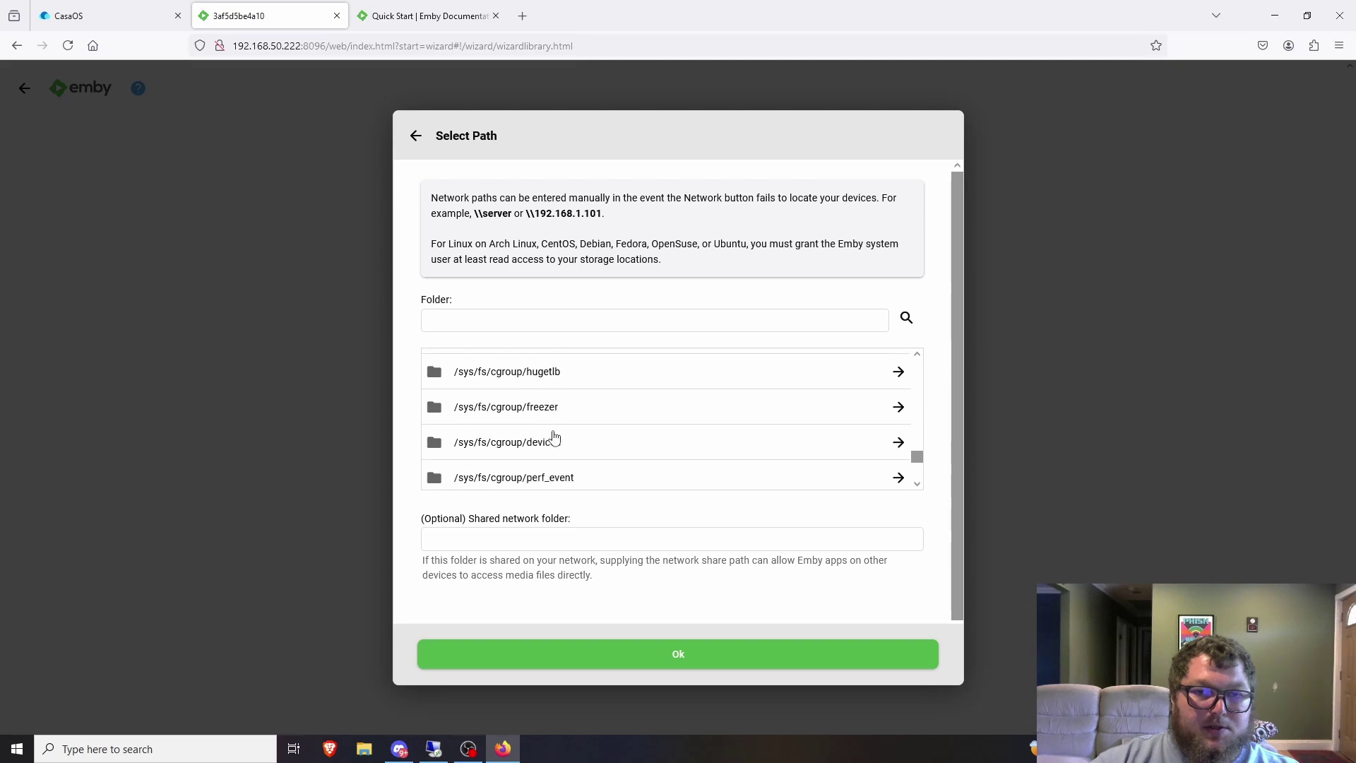
{"action": "left_click", "coordinate": [512, 324]}
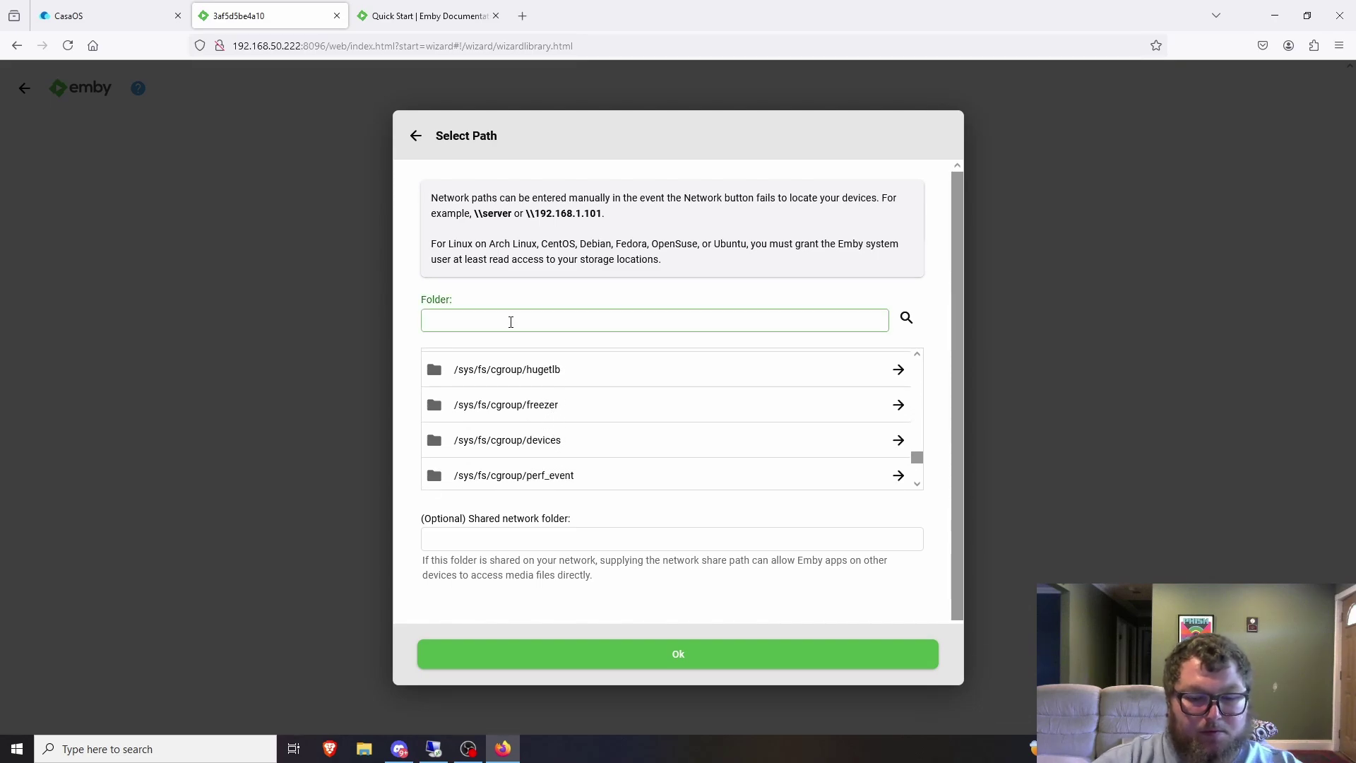
{"action": "type", "text": "/dad"}
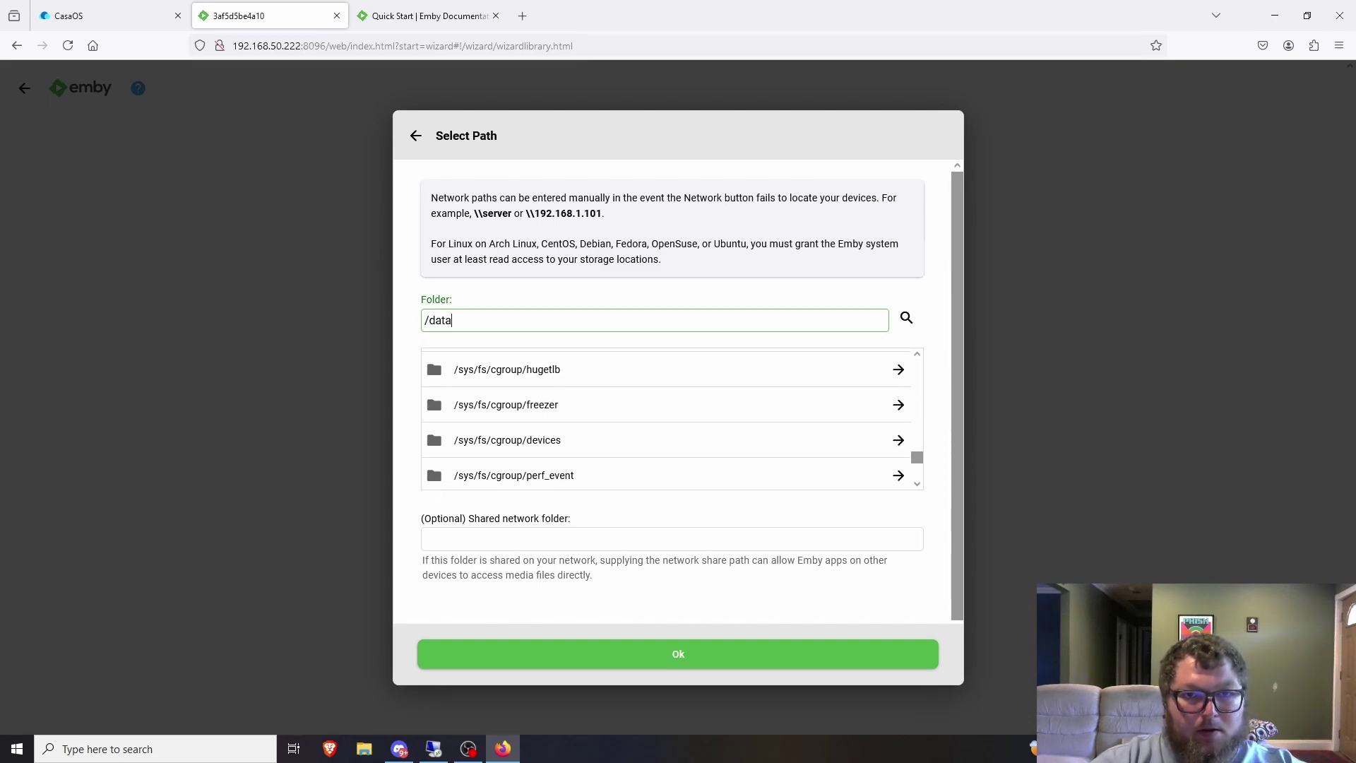
{"action": "type", "text": "a/mu"}
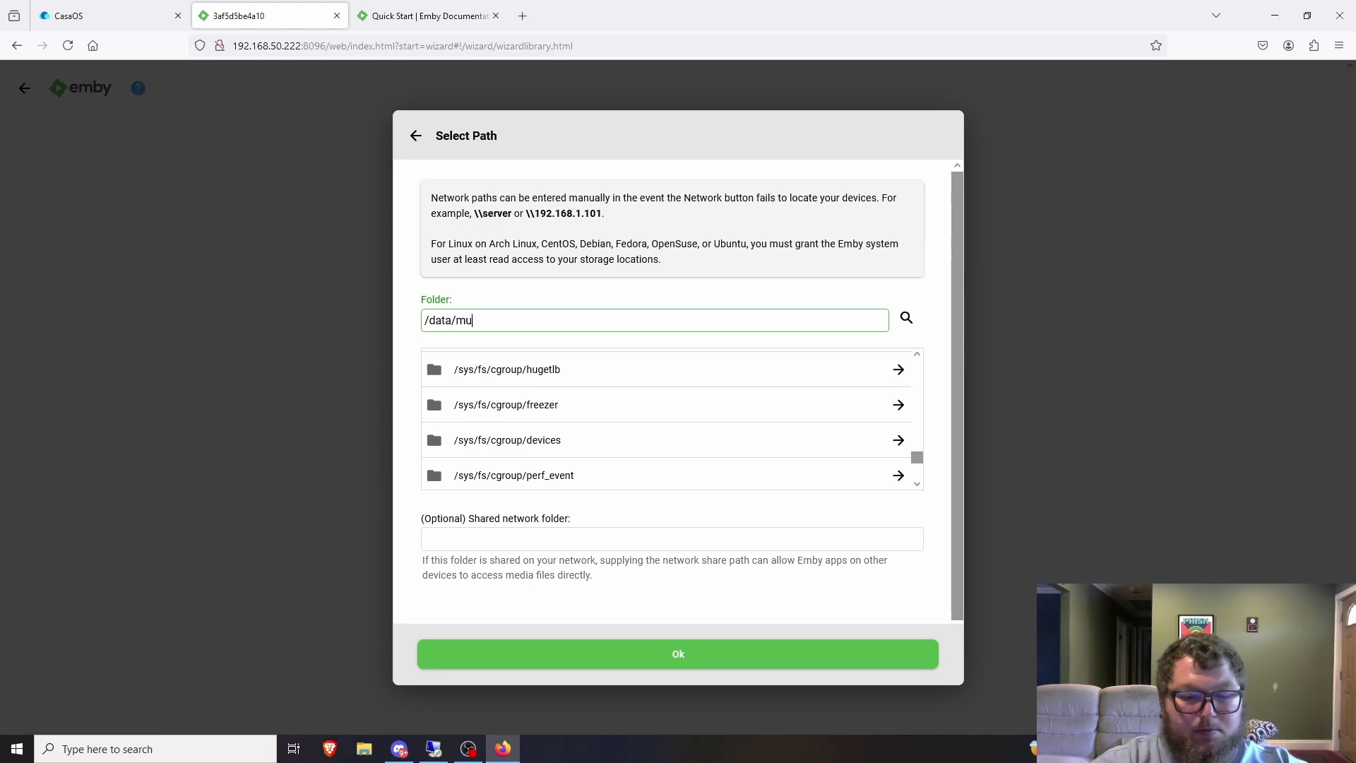
{"action": "type", "text": "sic"}
{"action": "left_click", "coordinate": [914, 323]}
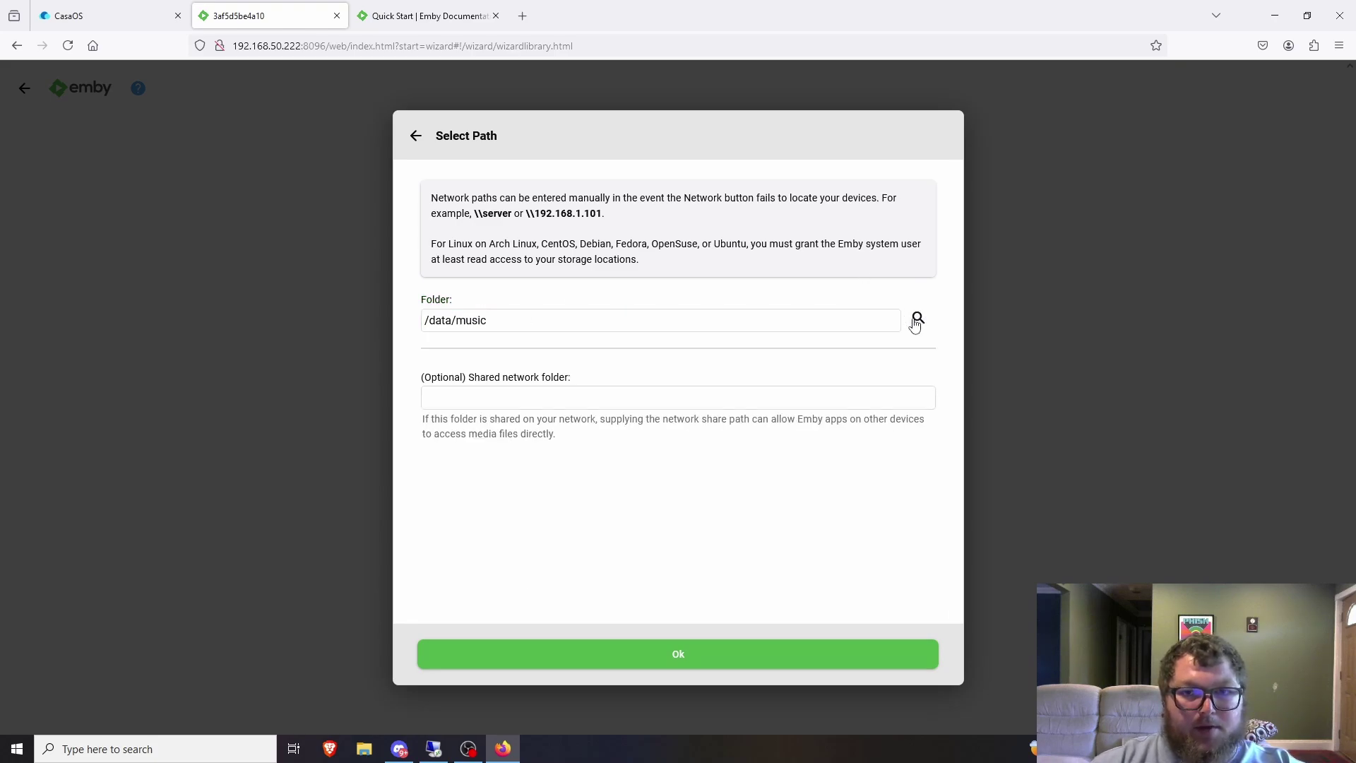
{"action": "left_click", "coordinate": [643, 670]}
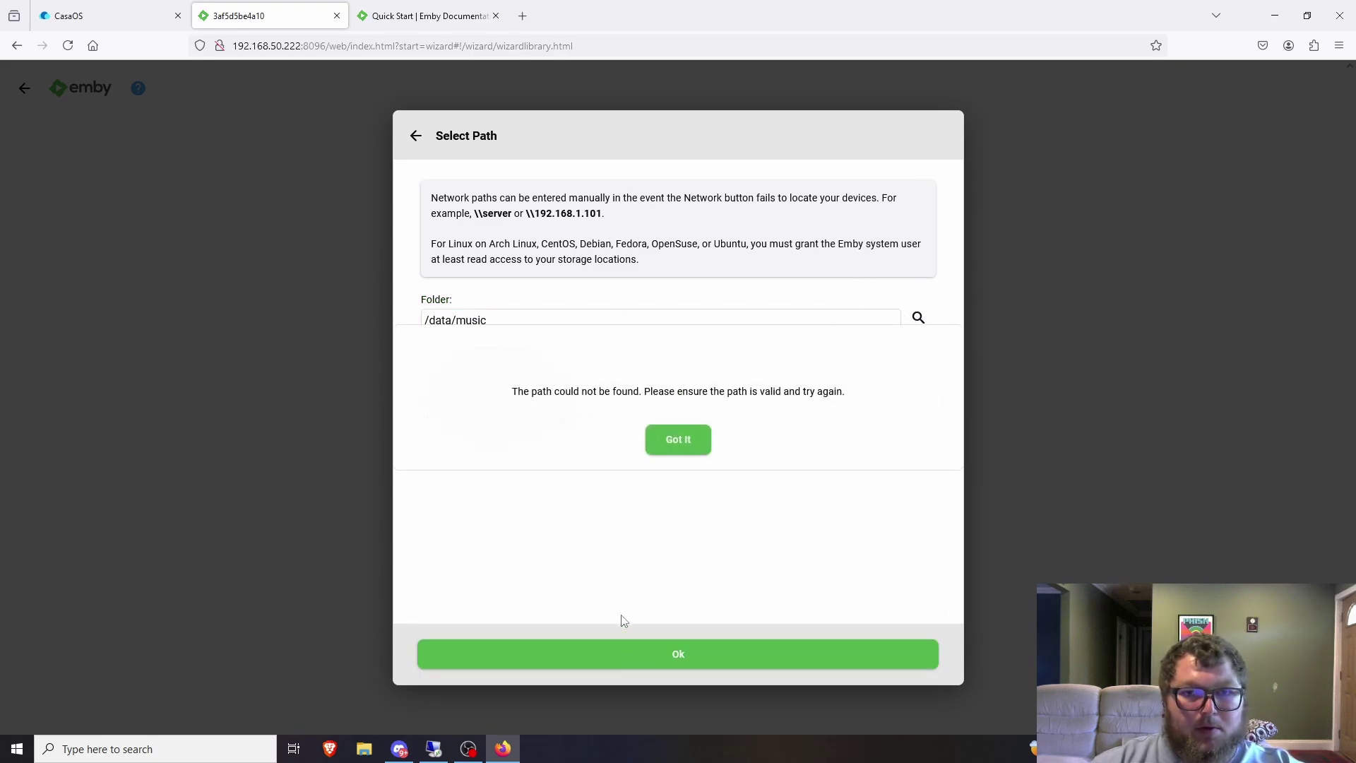
{"action": "left_click", "coordinate": [671, 449]}
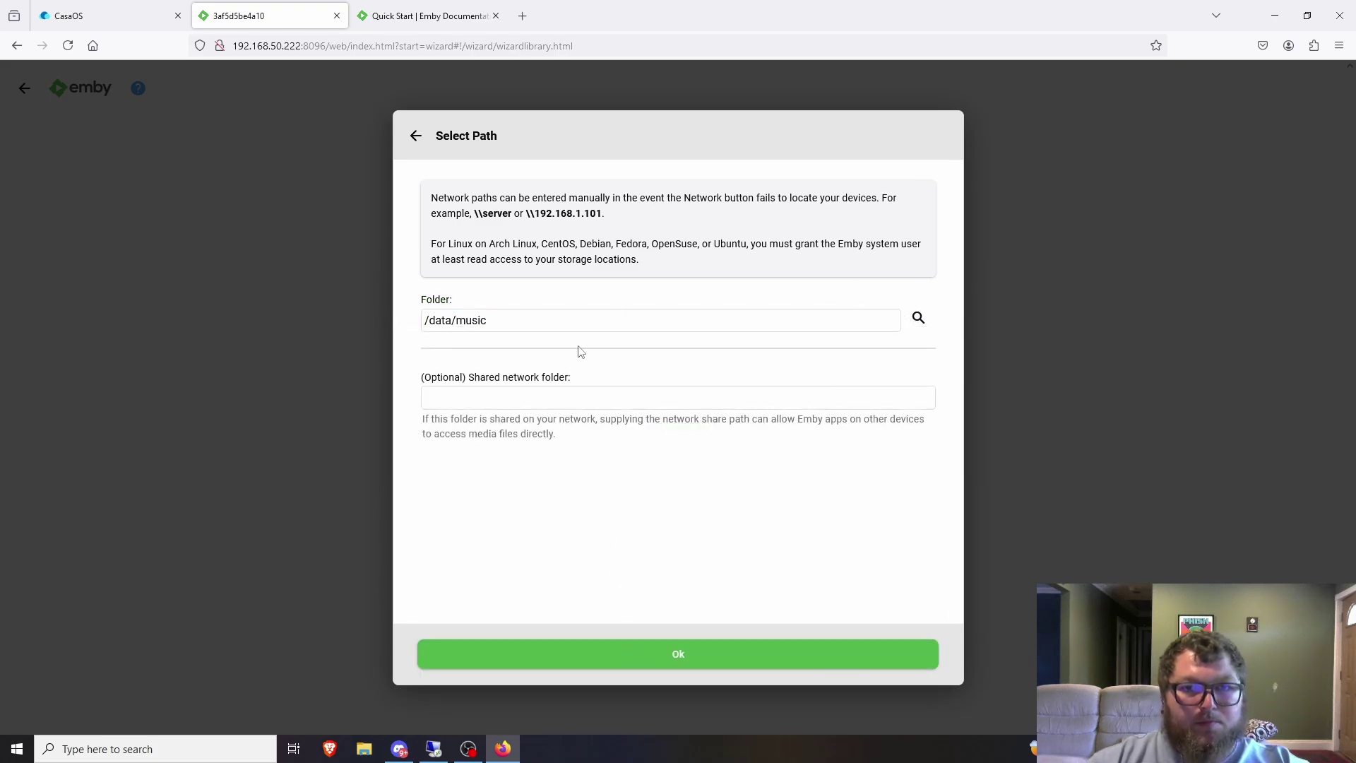
{"action": "left_click", "coordinate": [415, 136]}
Step: Switch the new library to TV shows with folder /data/tvshows and save it
{"action": "left_click", "coordinate": [515, 244]}
{"action": "left_click", "coordinate": [521, 325]}
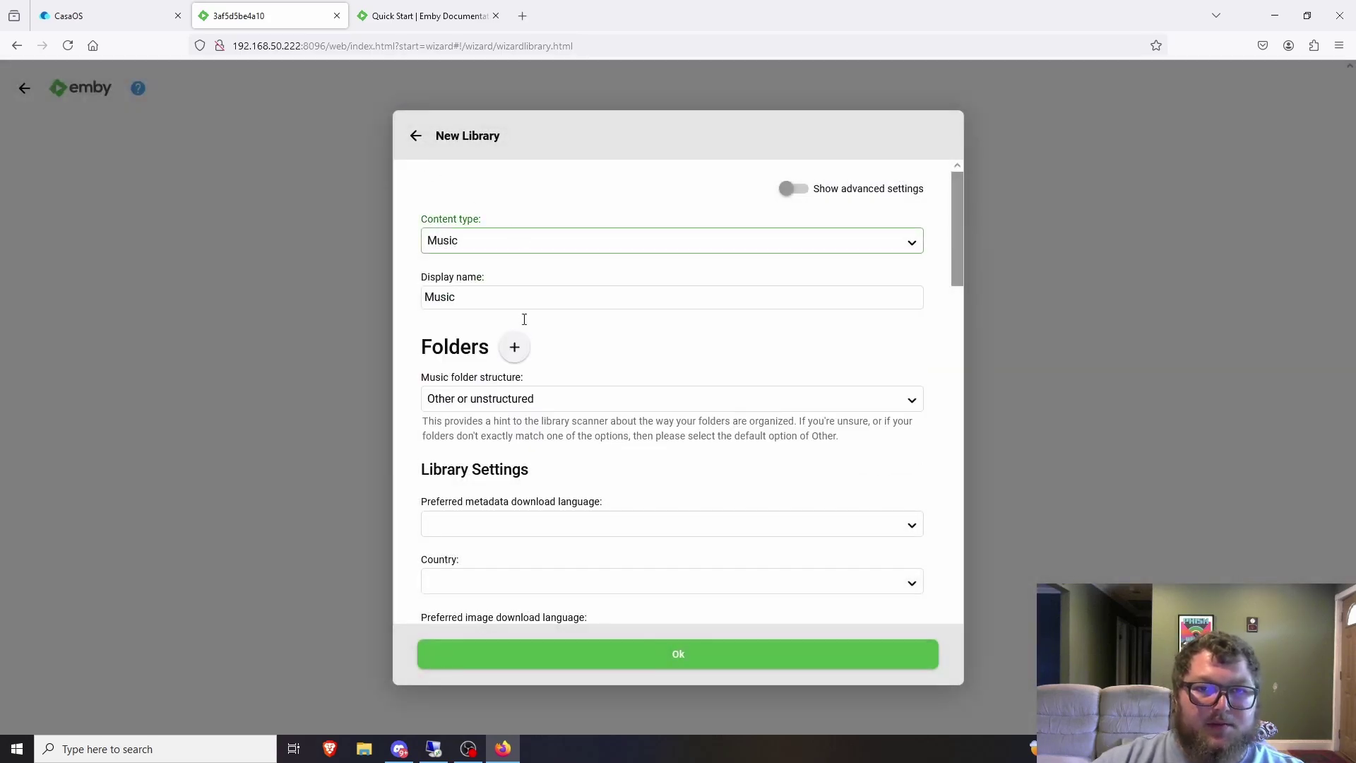
{"action": "left_click", "coordinate": [520, 310]}
{"action": "left_click", "coordinate": [513, 365]}
{"action": "scroll", "coordinate": [528, 426], "scroll_direction": "down", "scroll_amount": 6}
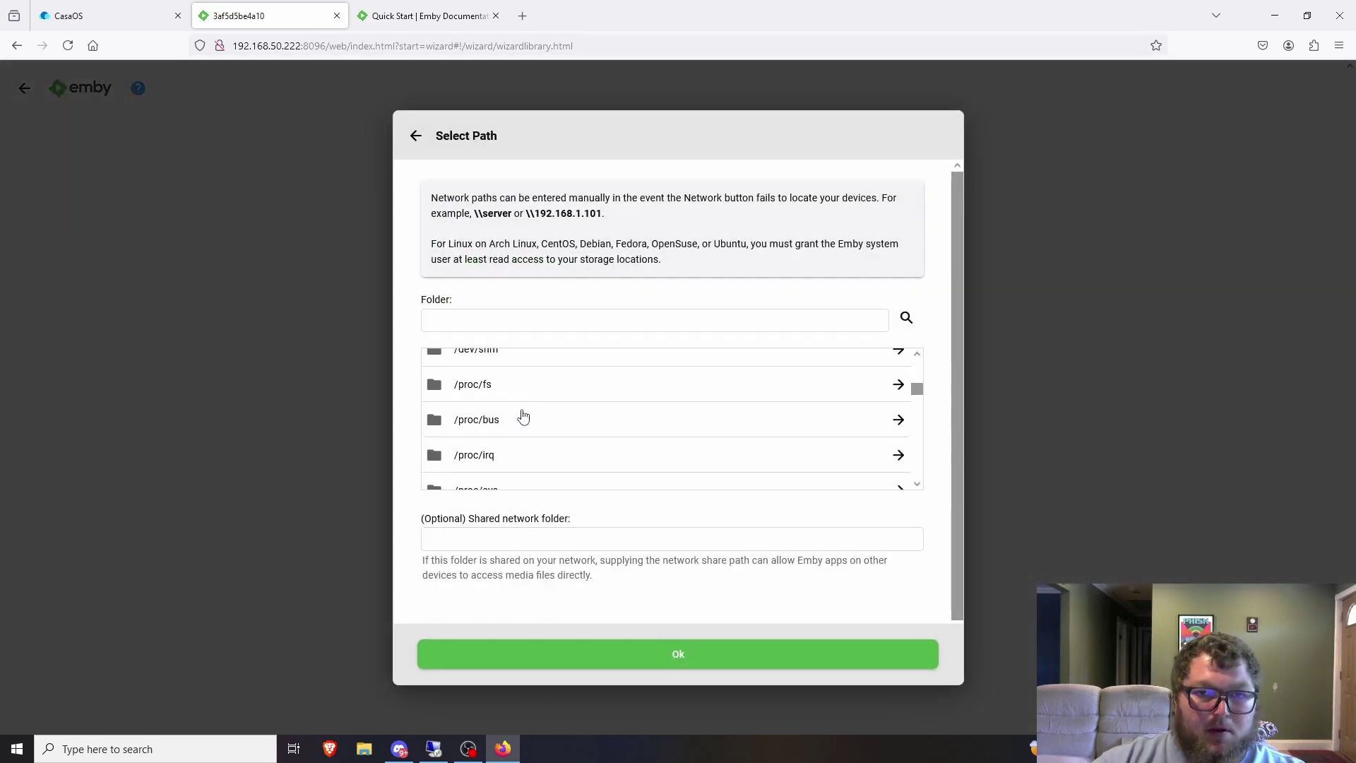
{"action": "scroll", "coordinate": [534, 446], "scroll_direction": "down", "scroll_amount": 1}
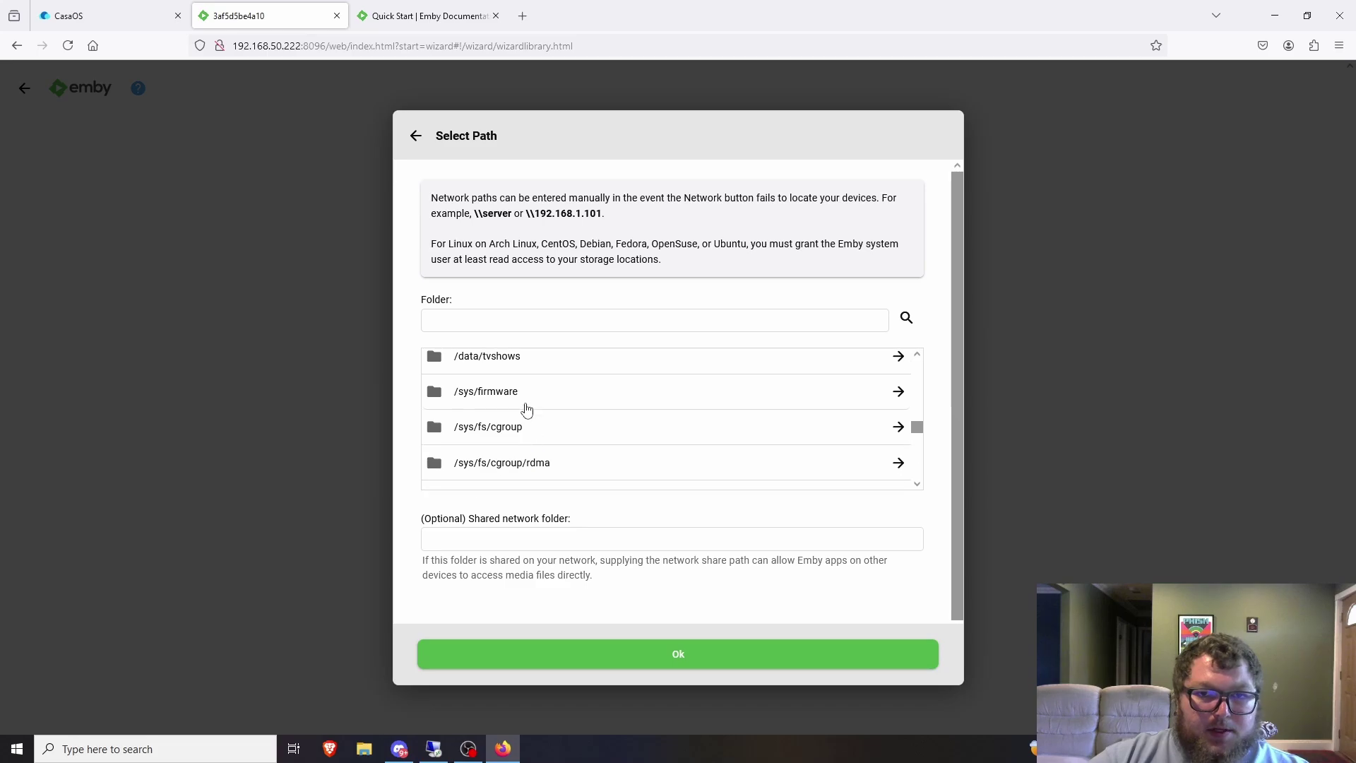
{"action": "left_click", "coordinate": [506, 360]}
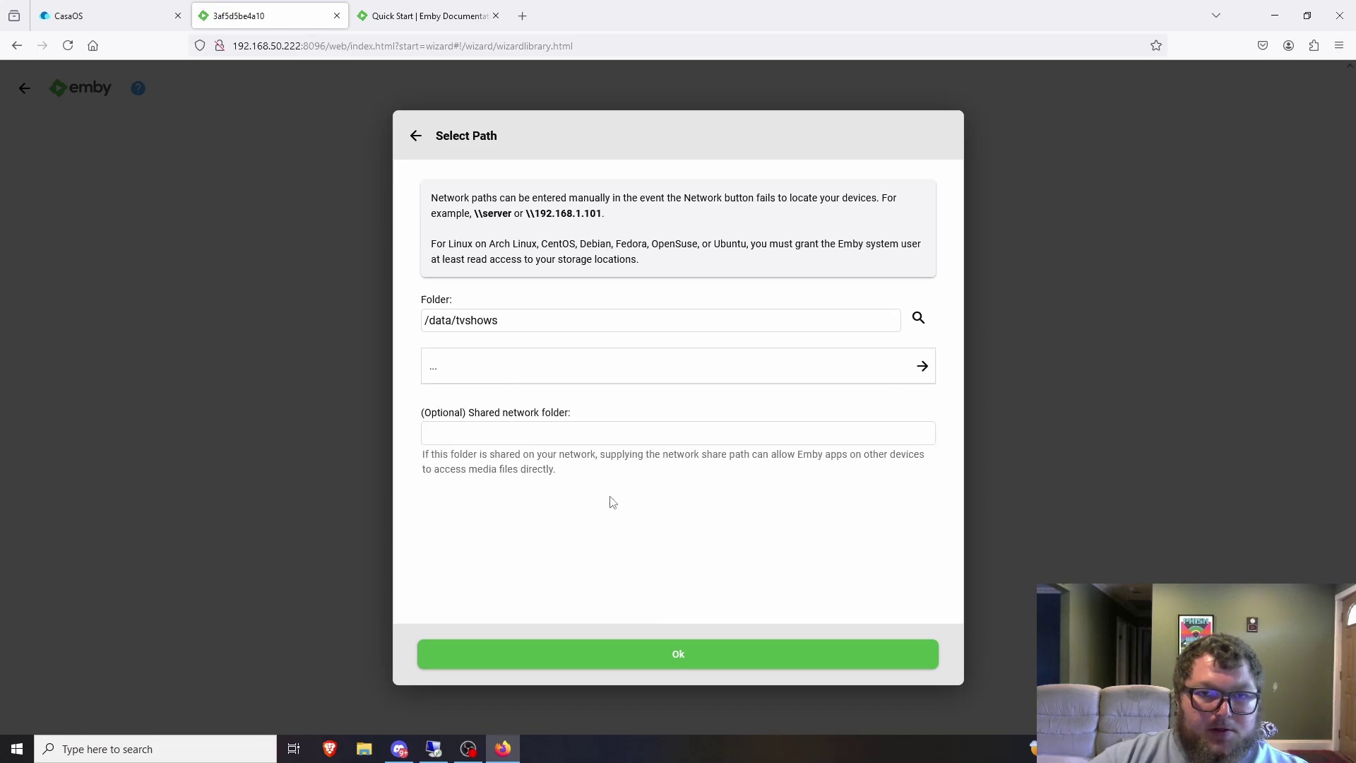
{"action": "left_click", "coordinate": [706, 657]}
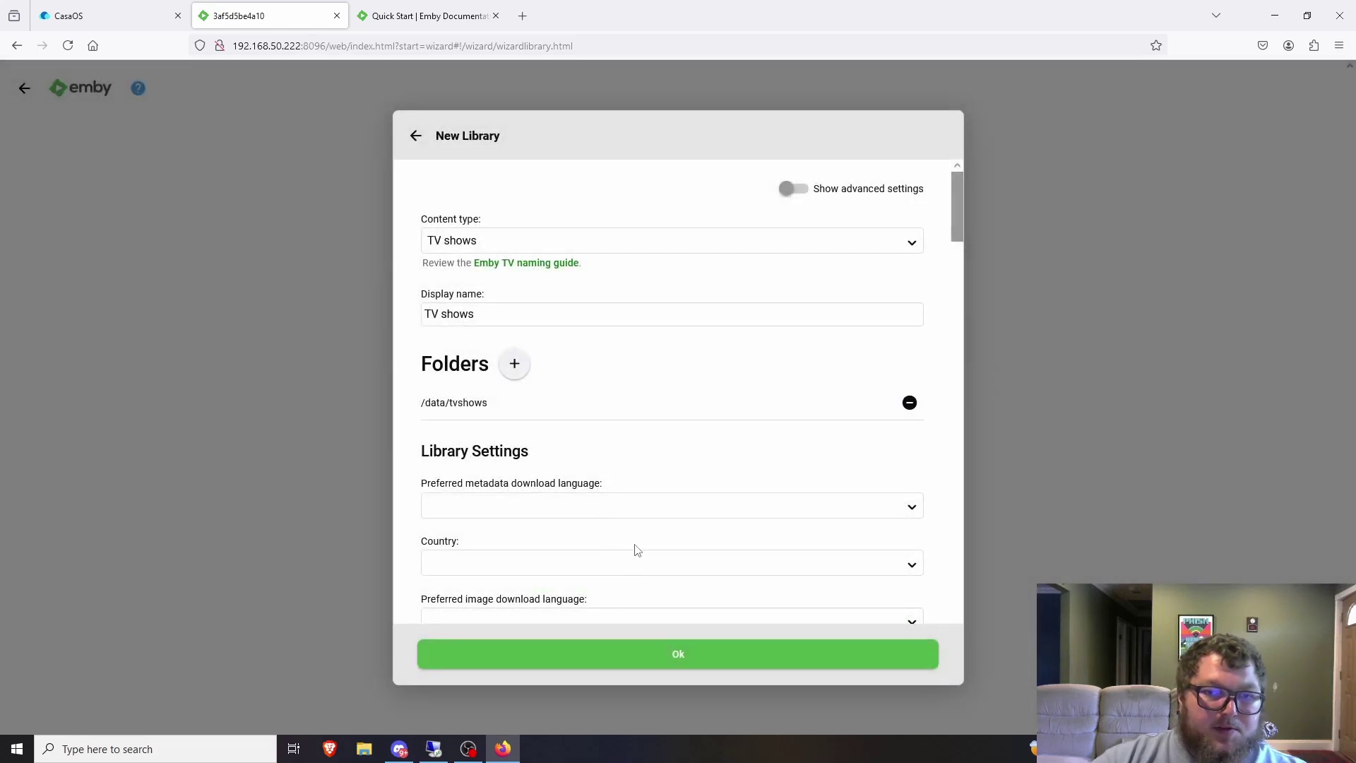
{"action": "scroll", "coordinate": [635, 550], "scroll_direction": "down", "scroll_amount": 2}
{"action": "scroll", "coordinate": [671, 558], "scroll_direction": "down", "scroll_amount": 2}
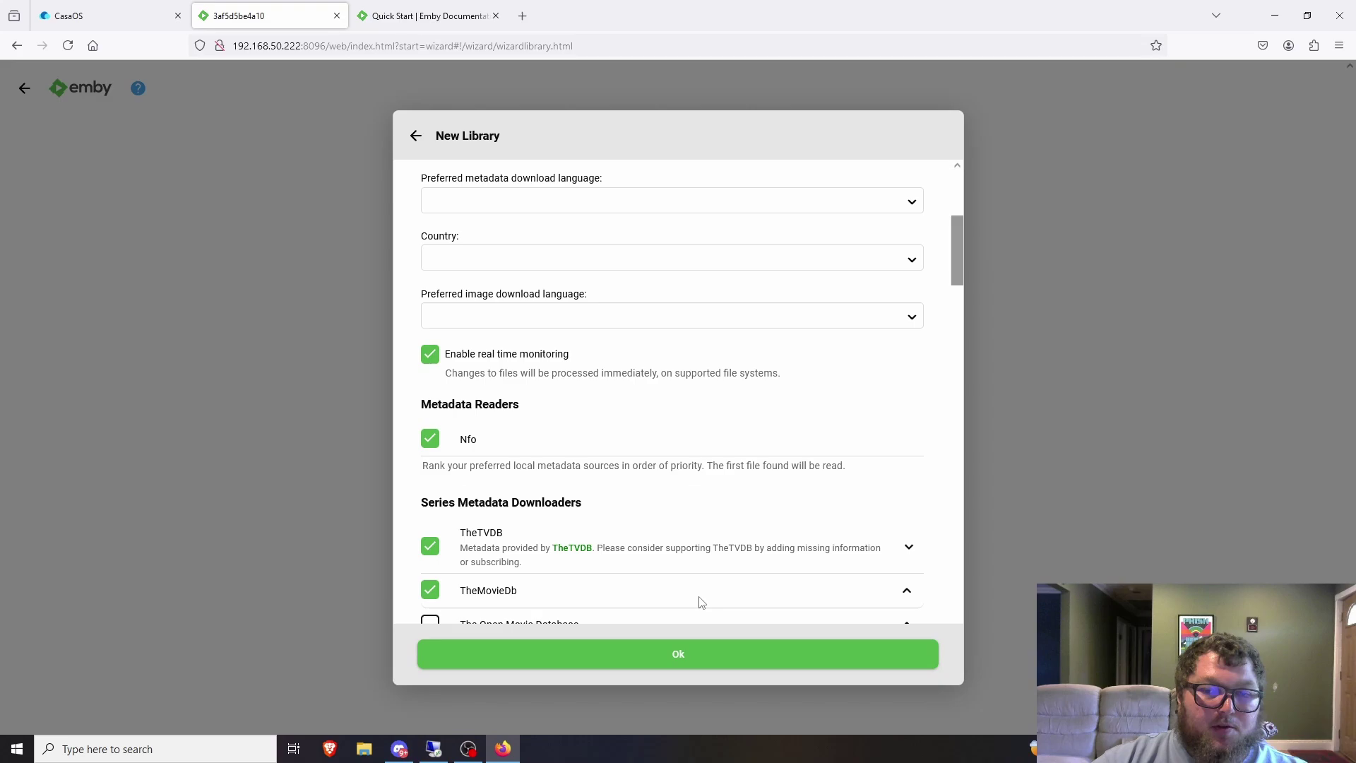
{"action": "left_click", "coordinate": [687, 654]}
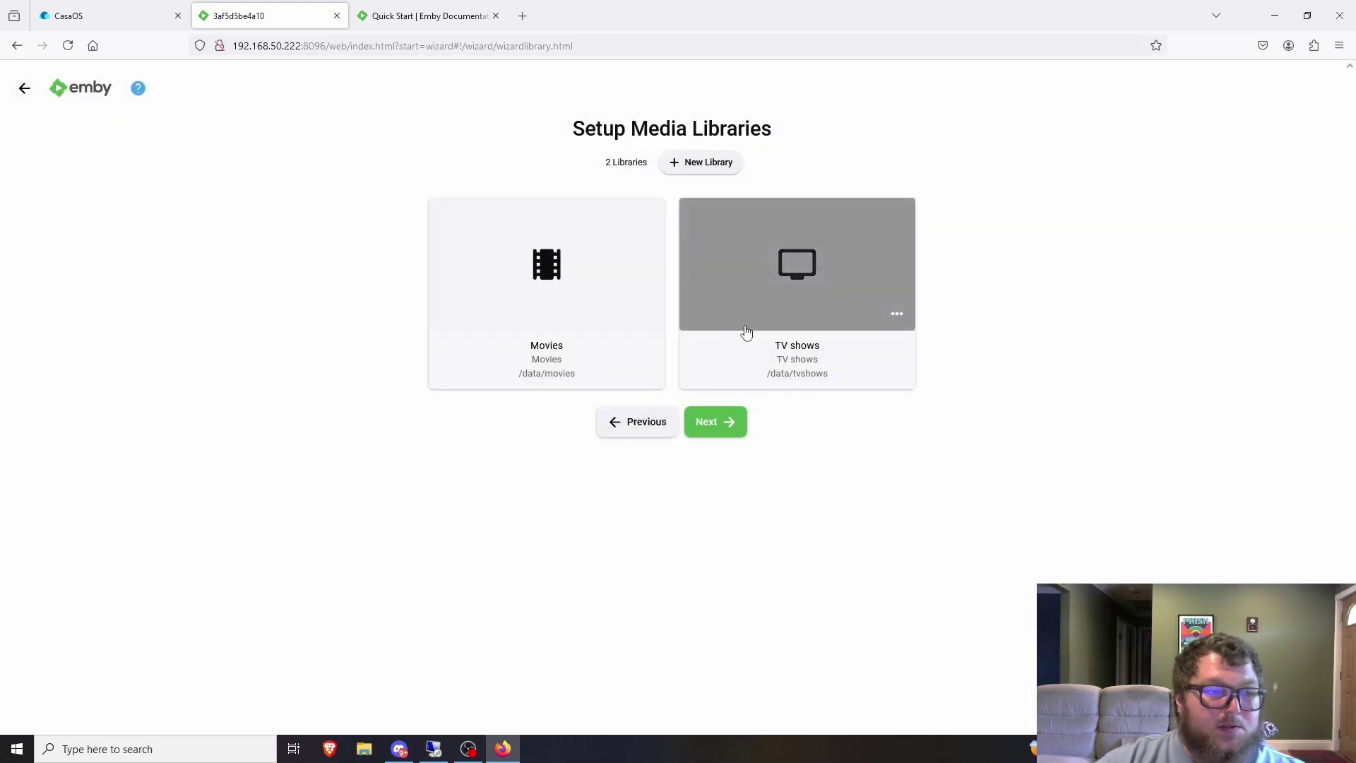
Step: Abandon a third library and keep English (United States) as the metadata language
{"action": "left_click", "coordinate": [700, 162]}
{"action": "left_click", "coordinate": [504, 240]}
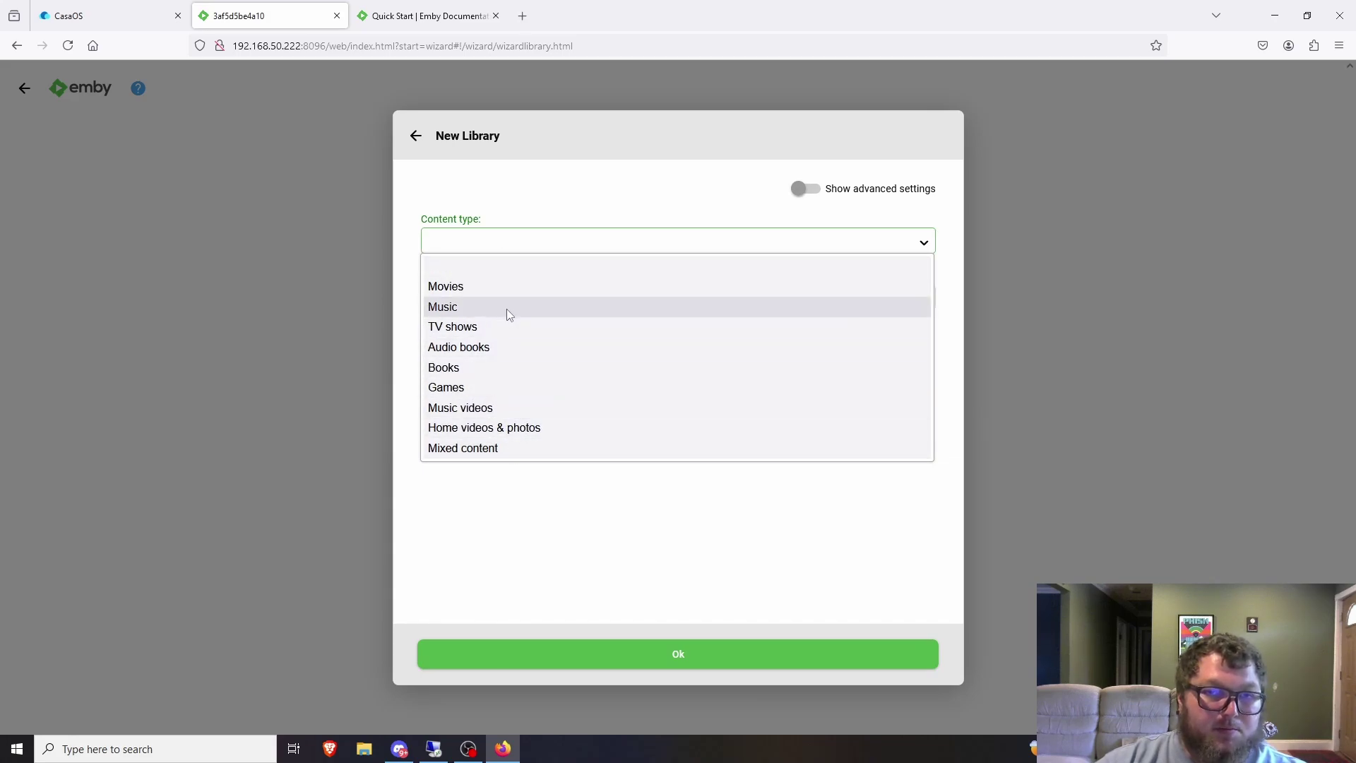
{"action": "left_click", "coordinate": [626, 566]}
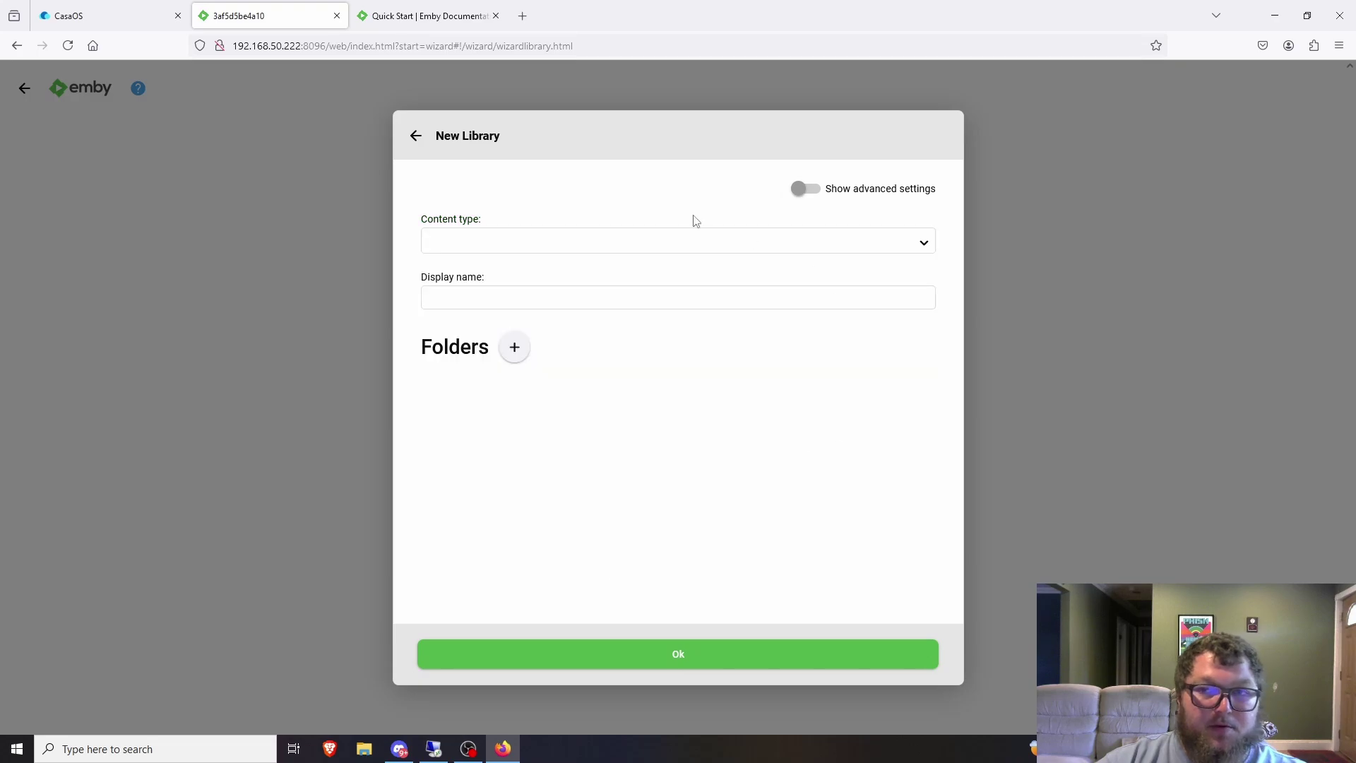
{"action": "left_click", "coordinate": [418, 136]}
{"action": "left_click", "coordinate": [706, 428]}
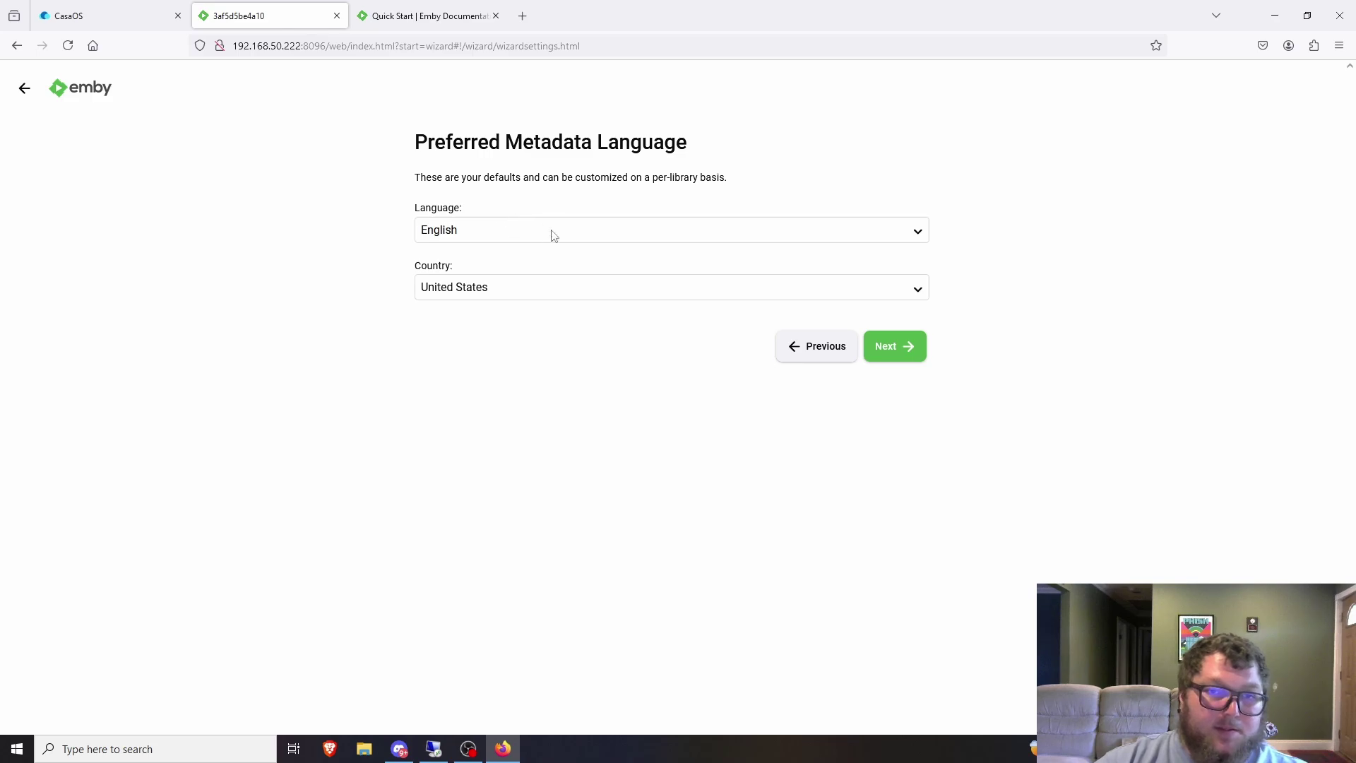
{"action": "left_click", "coordinate": [907, 347]}
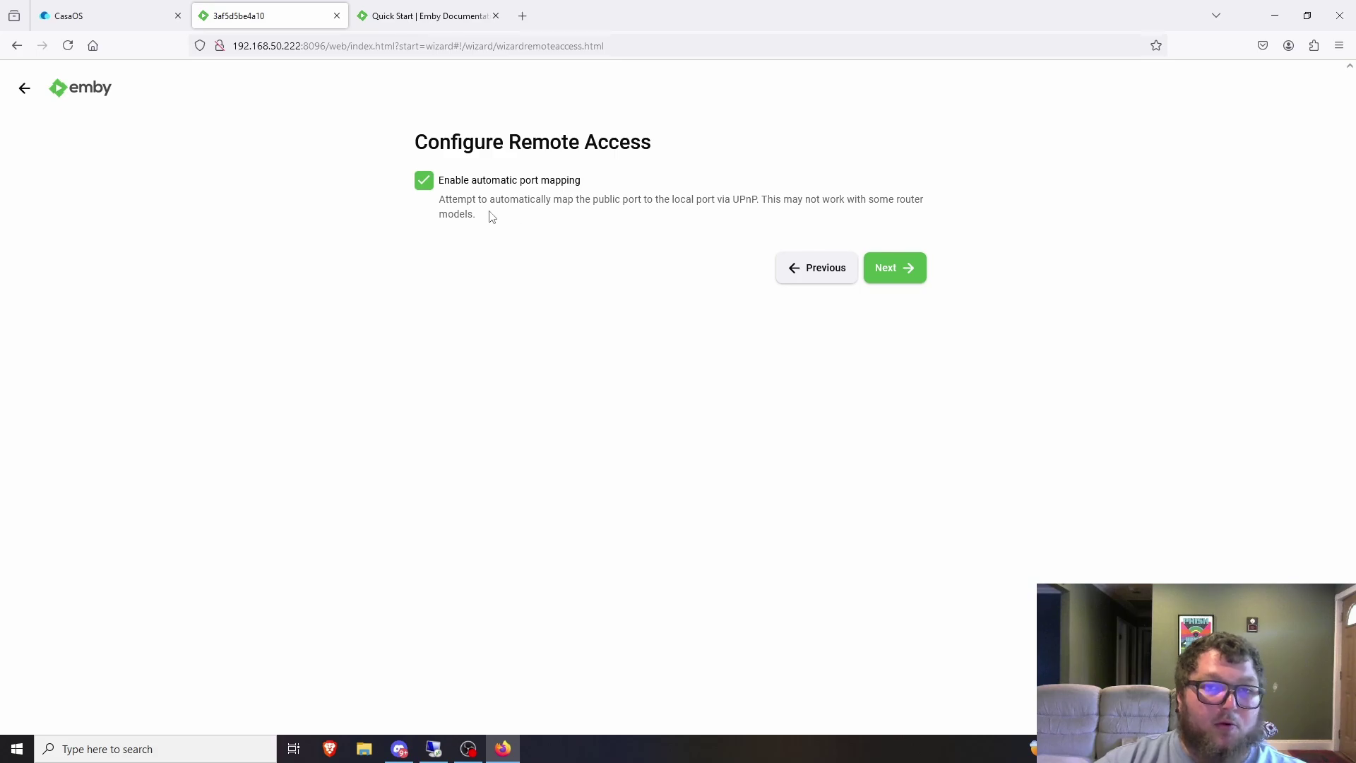
Step: Disable automatic UPnP port mapping, accept the terms of service, and reach the final page
{"action": "left_click", "coordinate": [444, 186]}
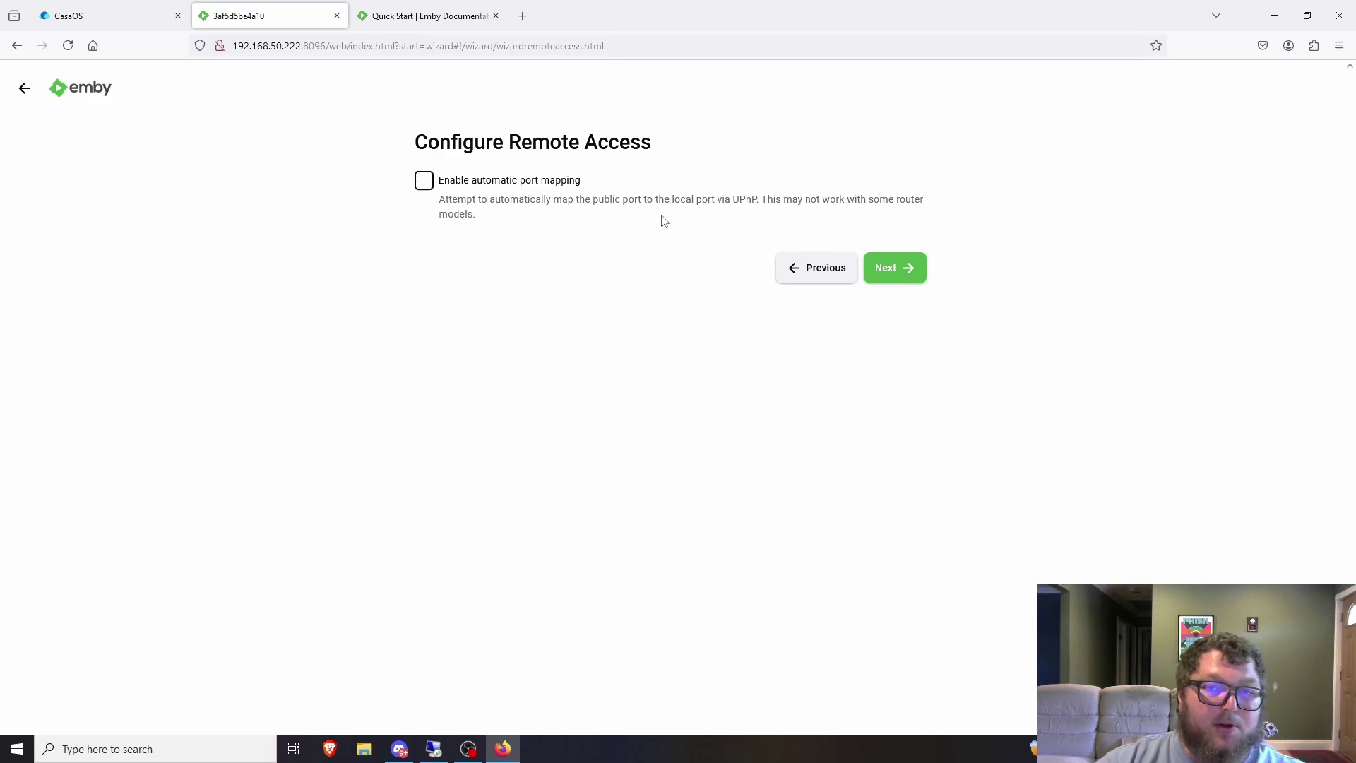
{"action": "left_click", "coordinate": [906, 272]}
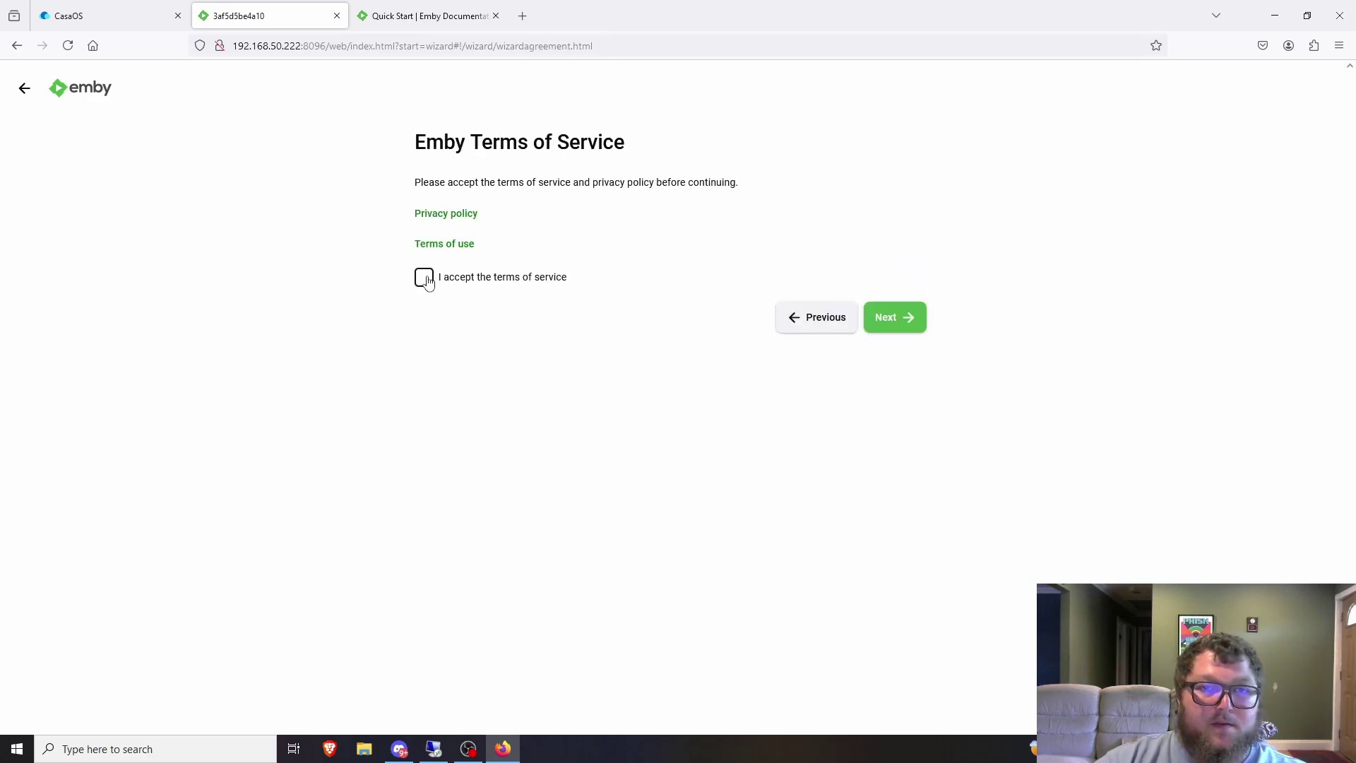
{"action": "left_click", "coordinate": [424, 277]}
{"action": "left_click", "coordinate": [911, 317]}
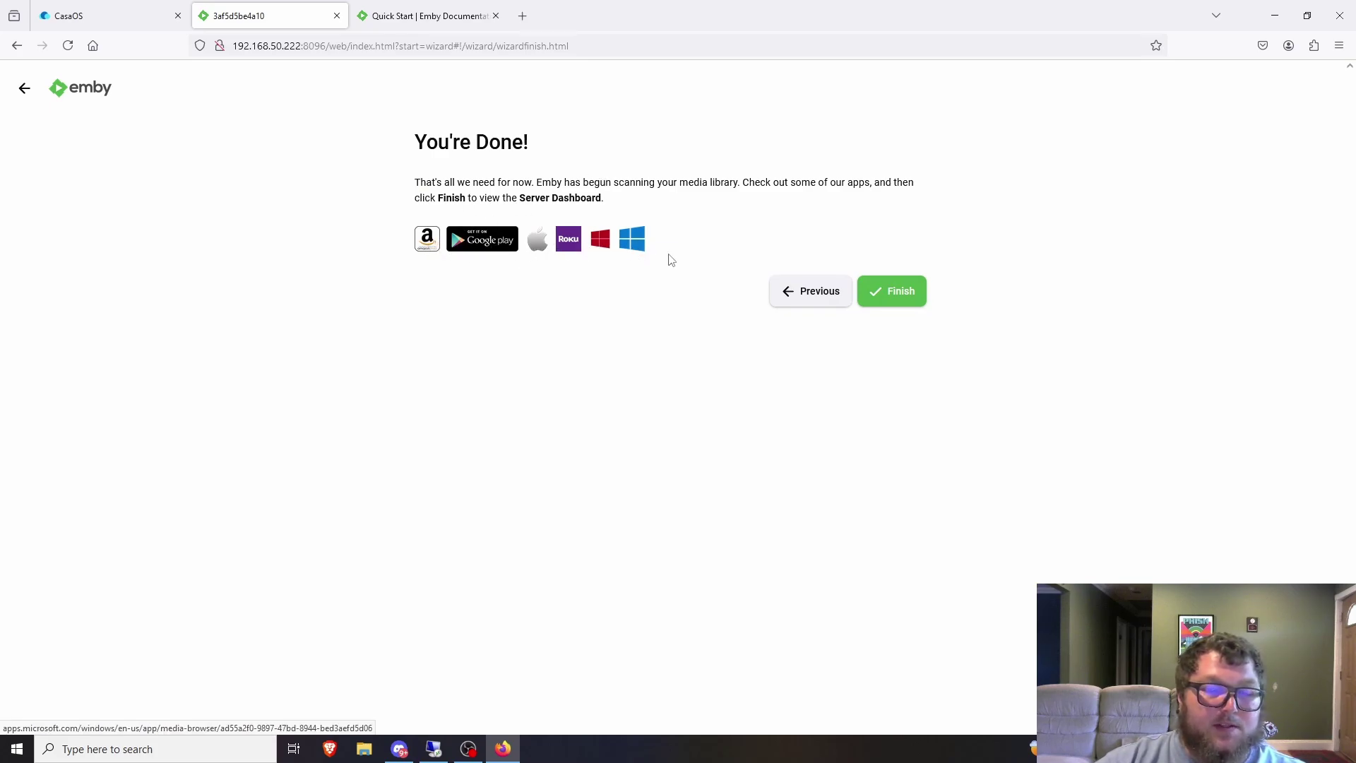
Step: Finish the wizard, sign in as admin, then view Ted's details and return home
{"action": "left_click", "coordinate": [896, 294]}
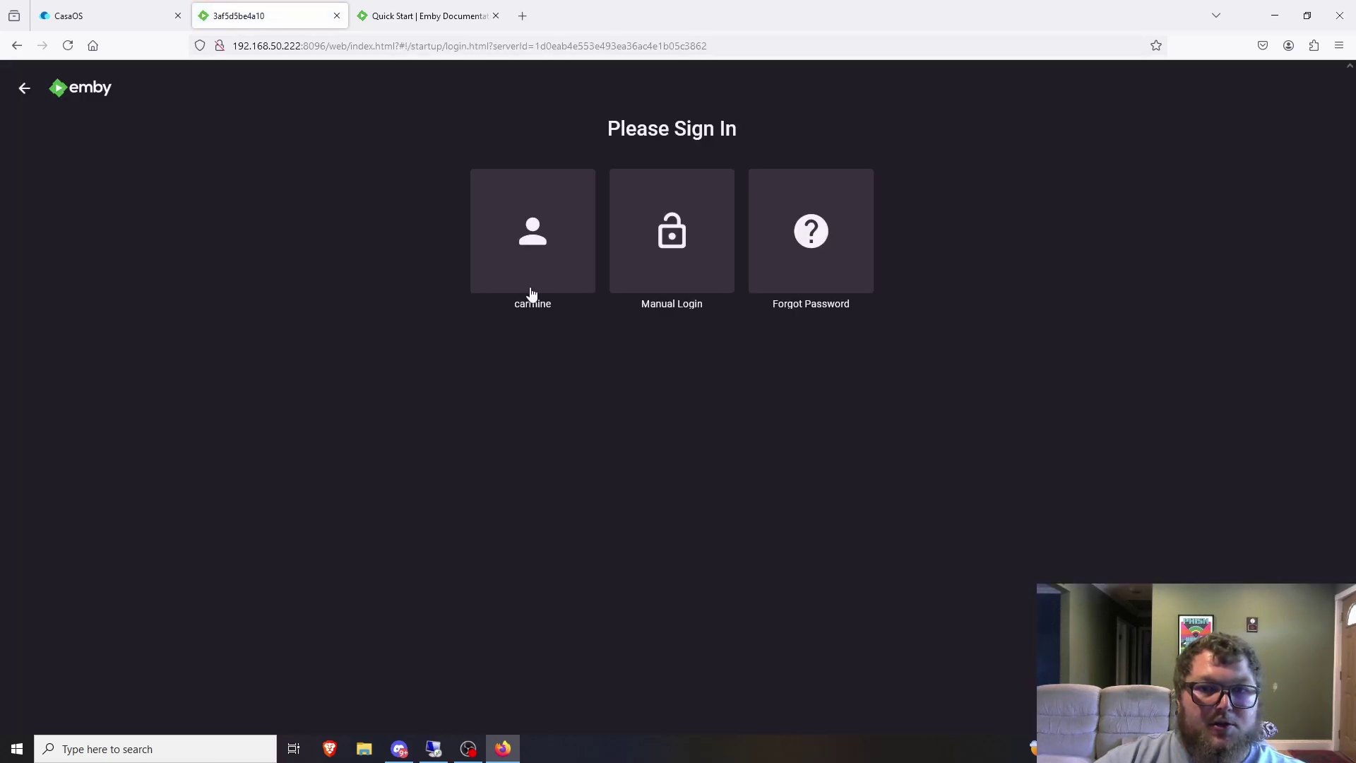
{"action": "left_click", "coordinate": [531, 291]}
{"action": "type", "text": "•••••"}
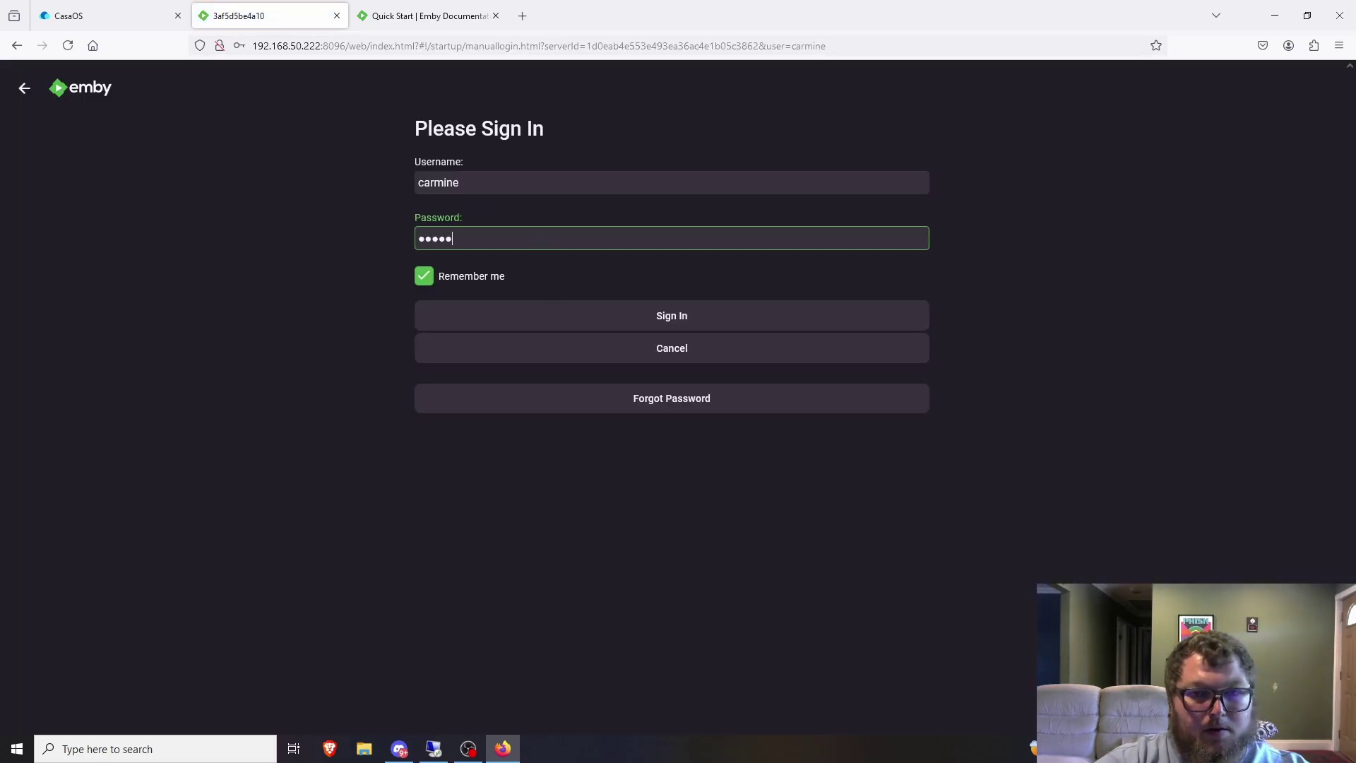
{"action": "key", "text": "Return"}
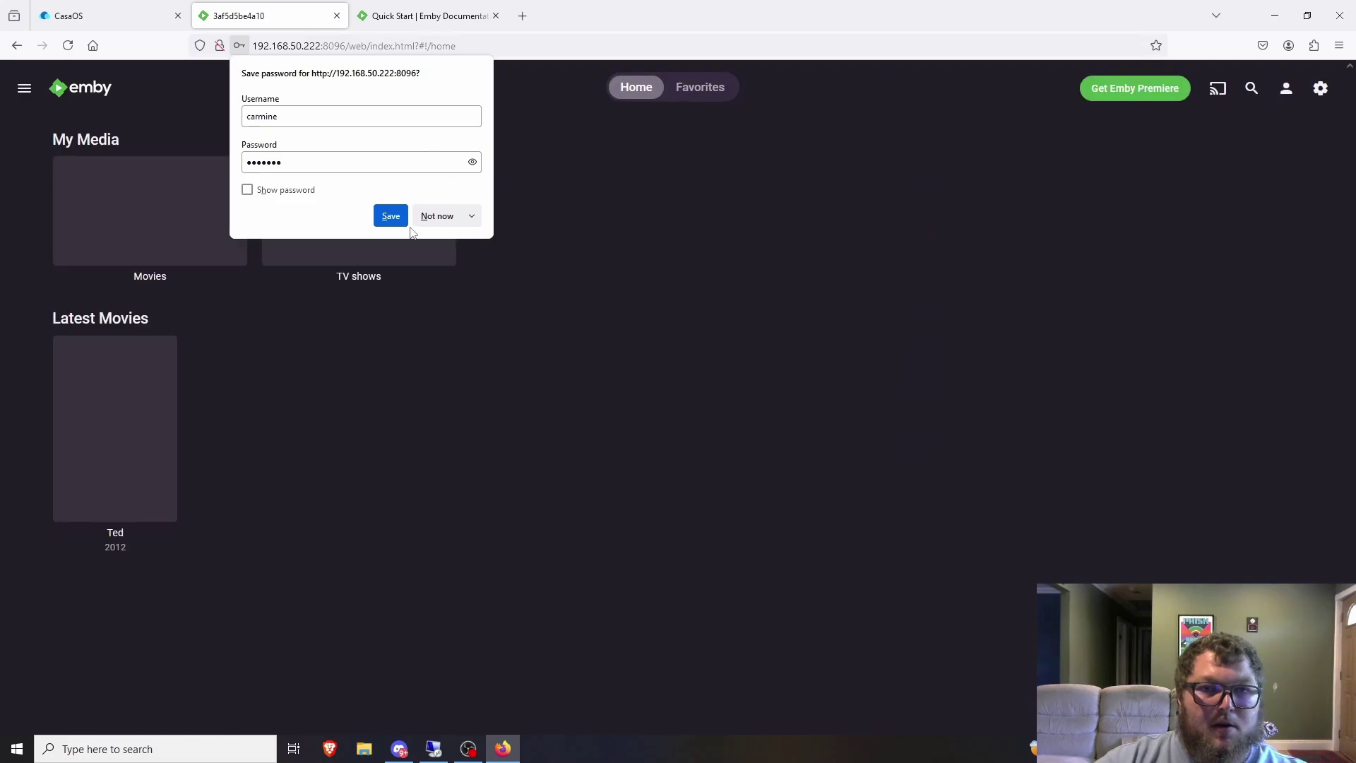
{"action": "left_click", "coordinate": [435, 216]}
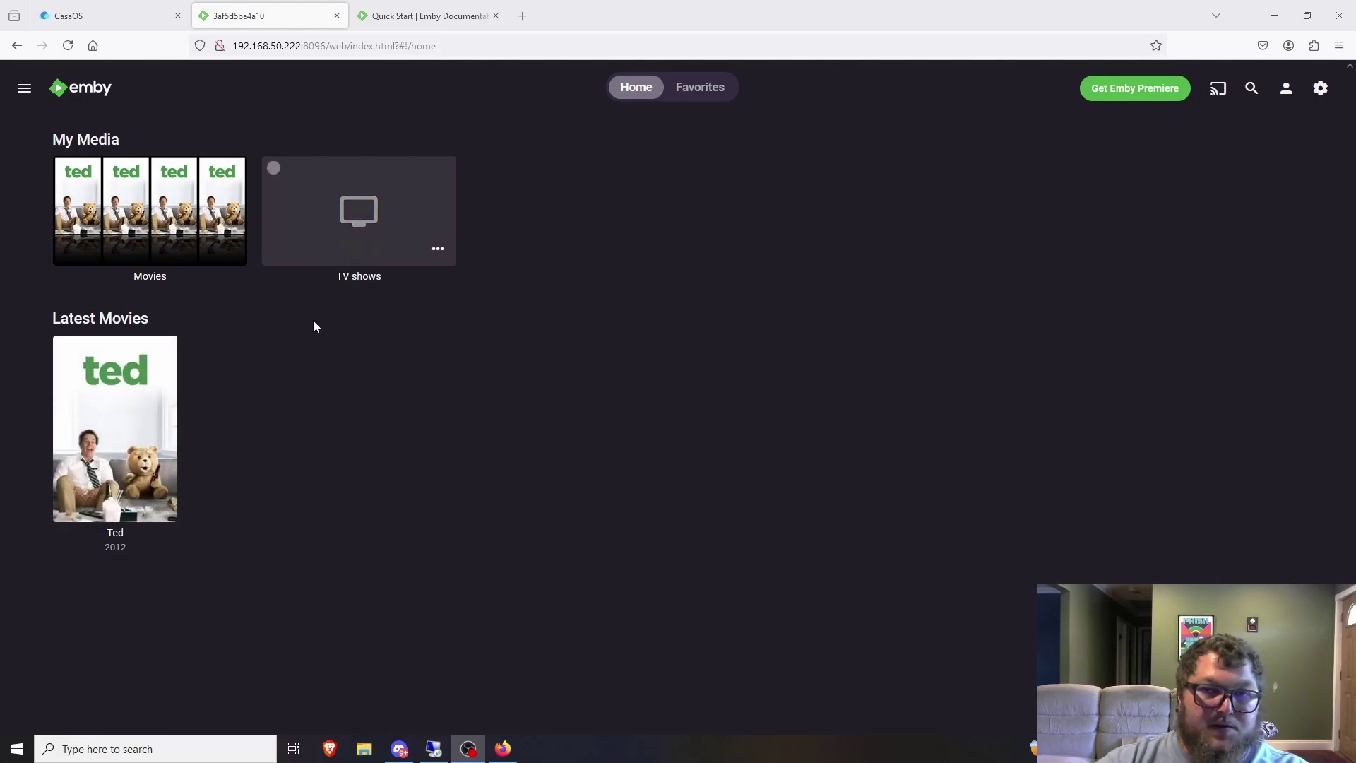
{"action": "left_click", "coordinate": [150, 394]}
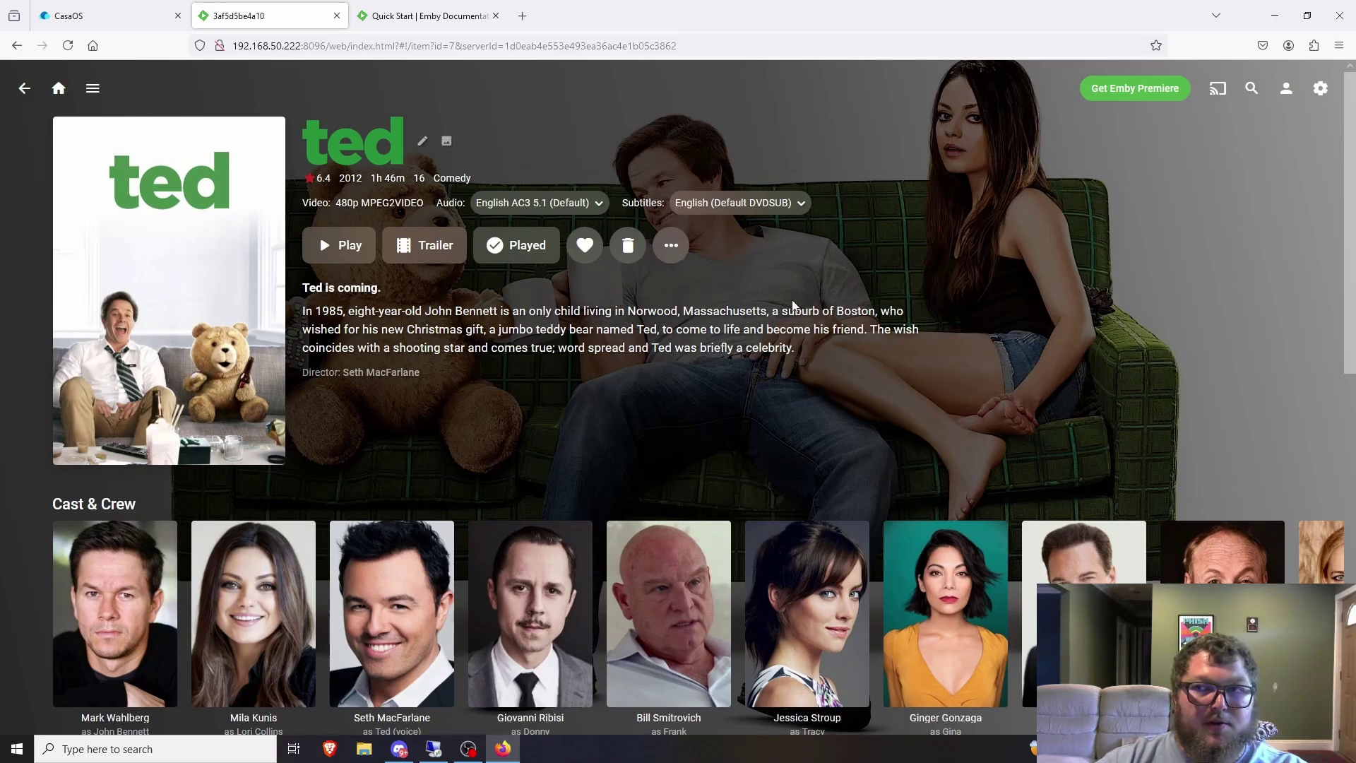
{"action": "left_click", "coordinate": [59, 88]}
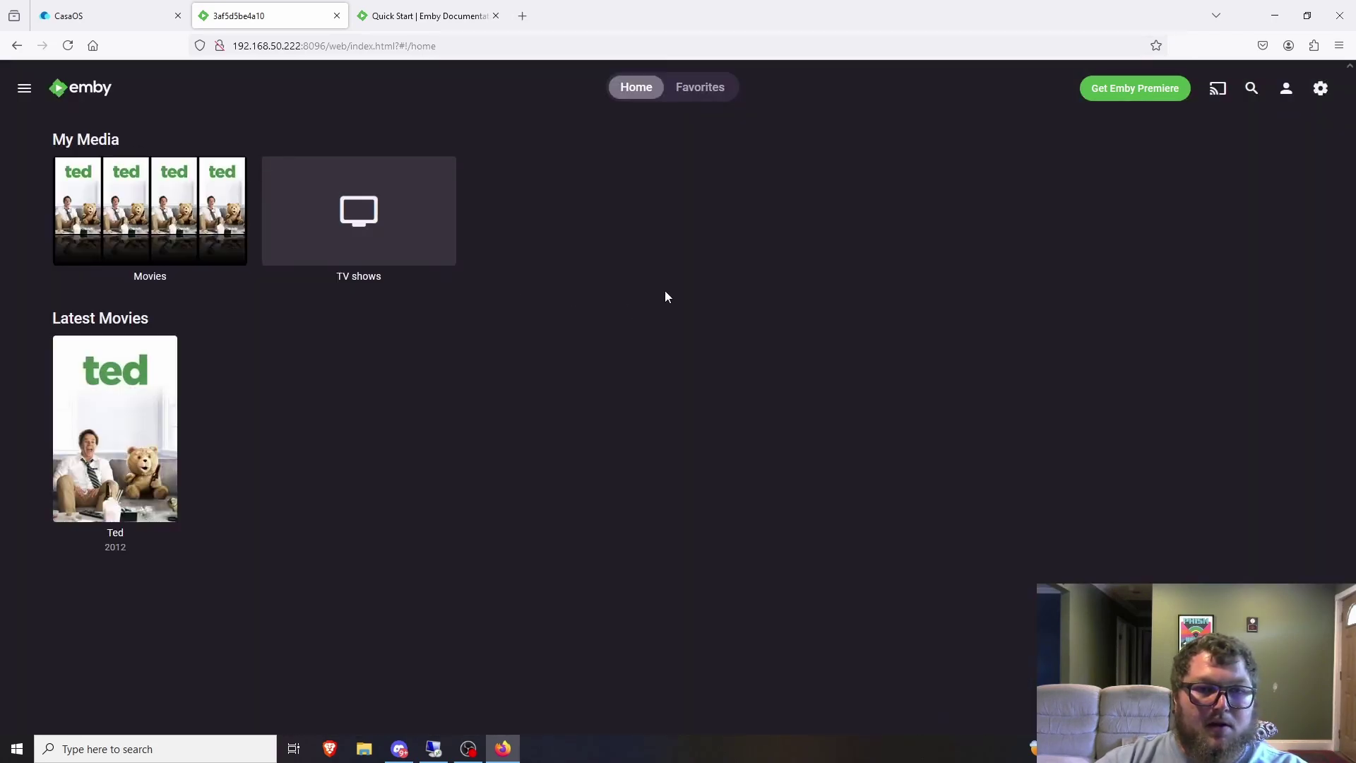
Step: Open the Dashboard's Settings page and review cache path, auto-update restart, disclaimer and CSS options
{"action": "left_click", "coordinate": [1320, 88]}
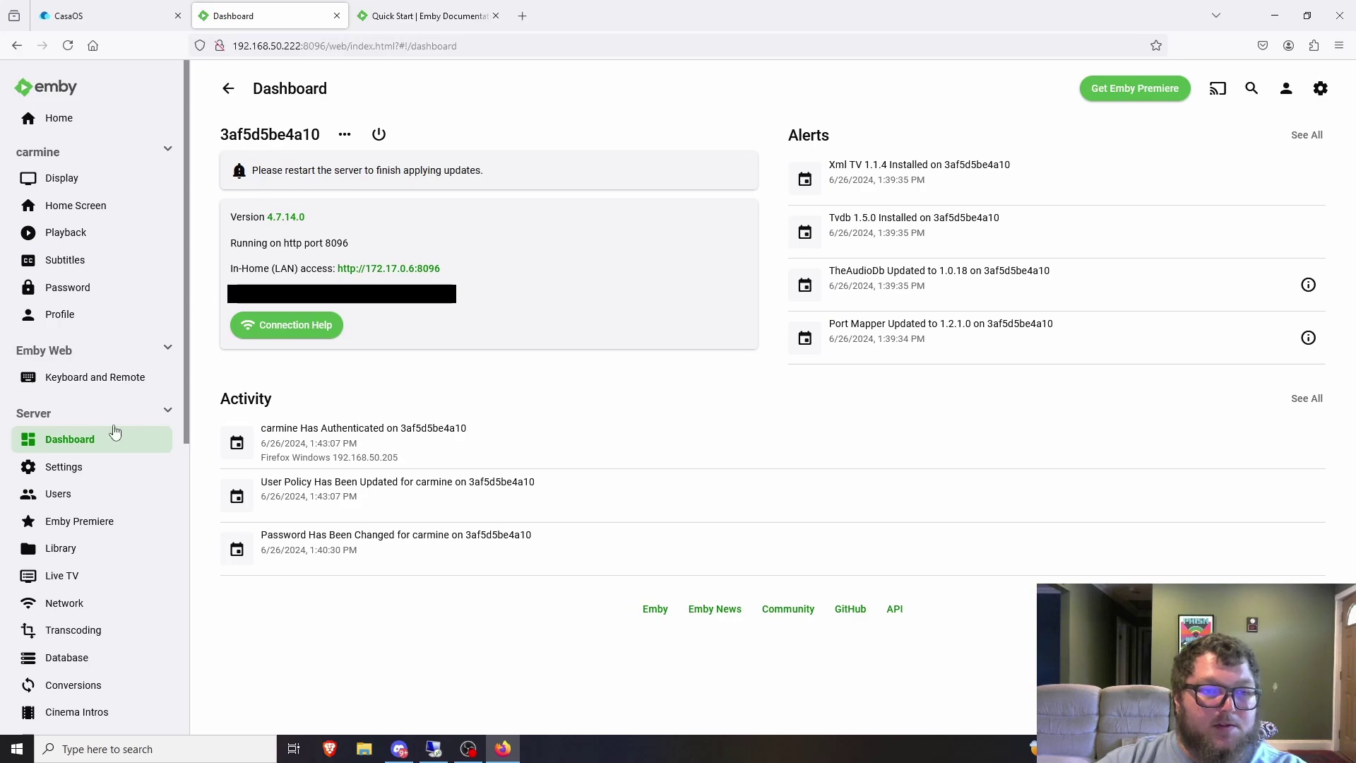
{"action": "left_click", "coordinate": [106, 466]}
{"action": "scroll", "coordinate": [382, 339], "scroll_direction": "down", "scroll_amount": 2}
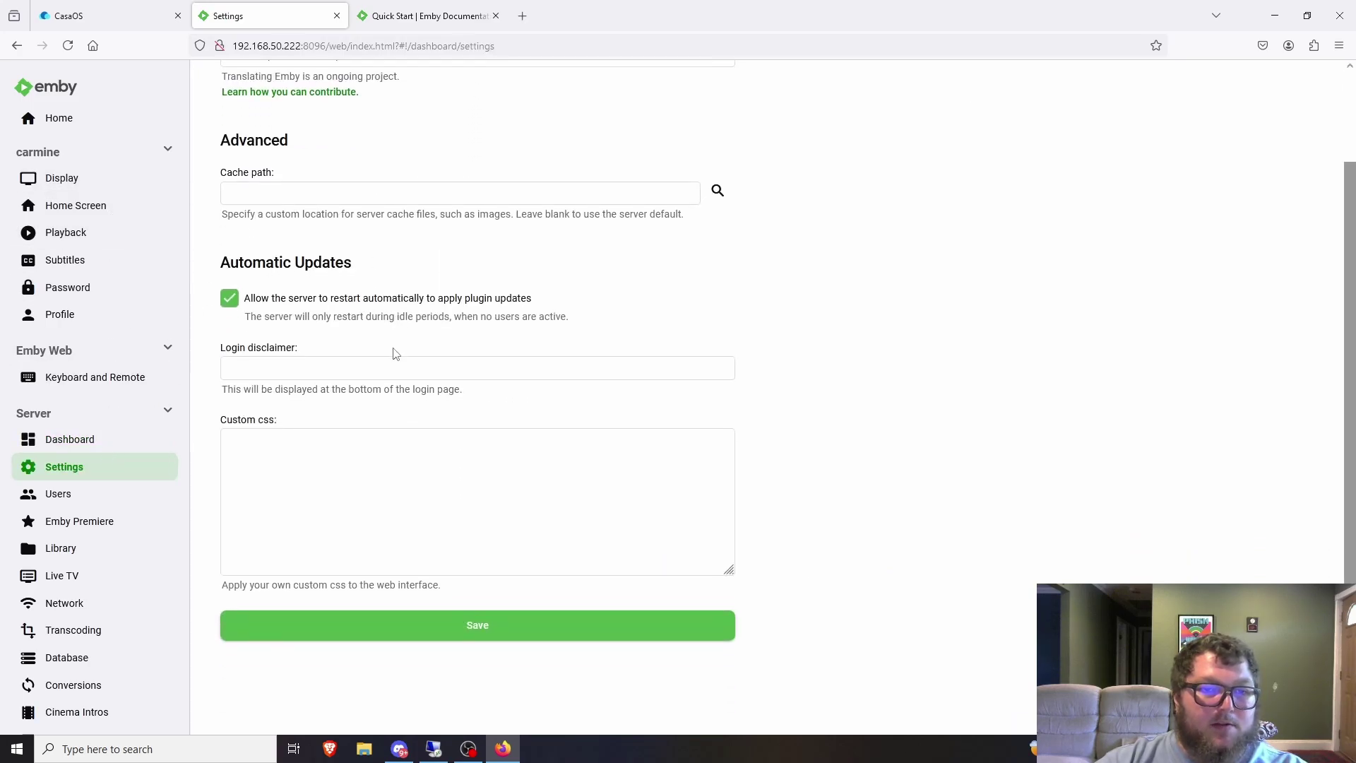
{"action": "scroll", "coordinate": [308, 294], "scroll_direction": "up", "scroll_amount": 2}
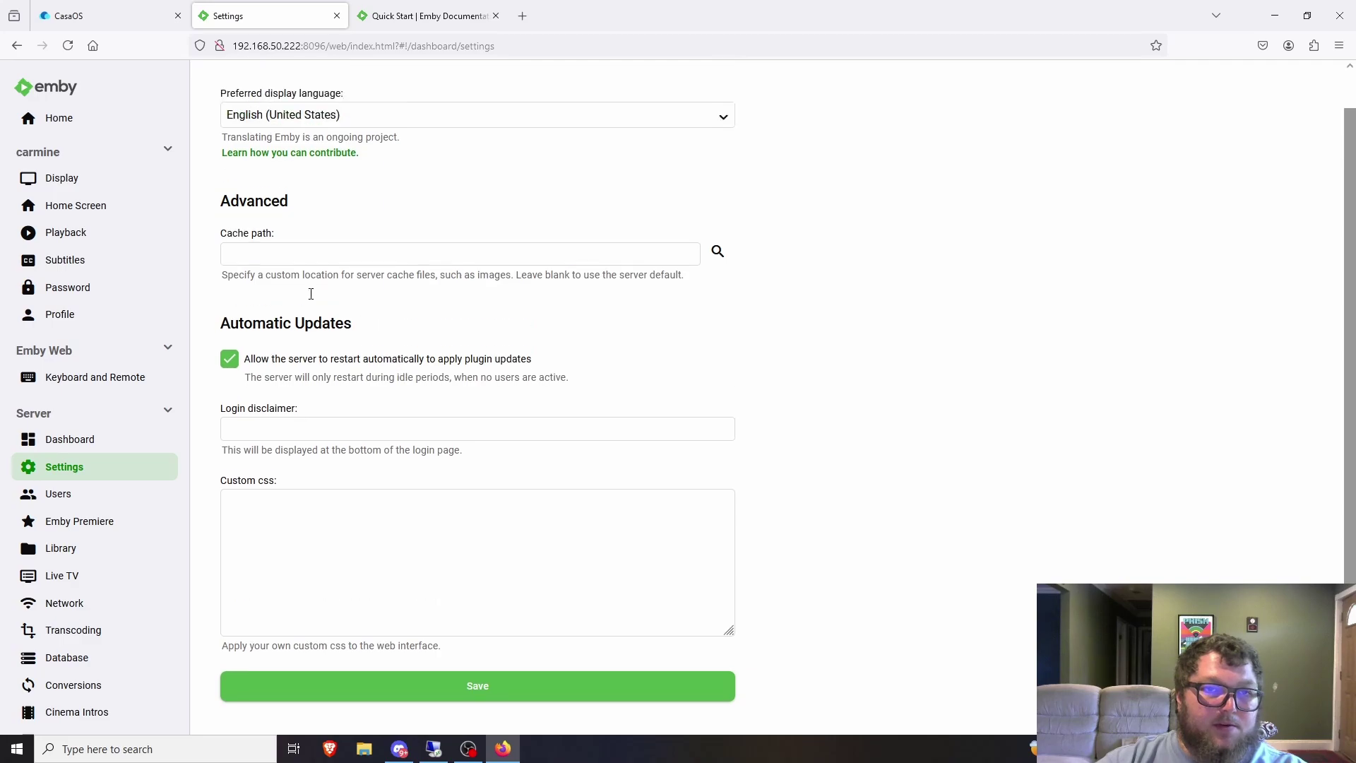
{"action": "scroll", "coordinate": [299, 527], "scroll_direction": "down", "scroll_amount": 2}
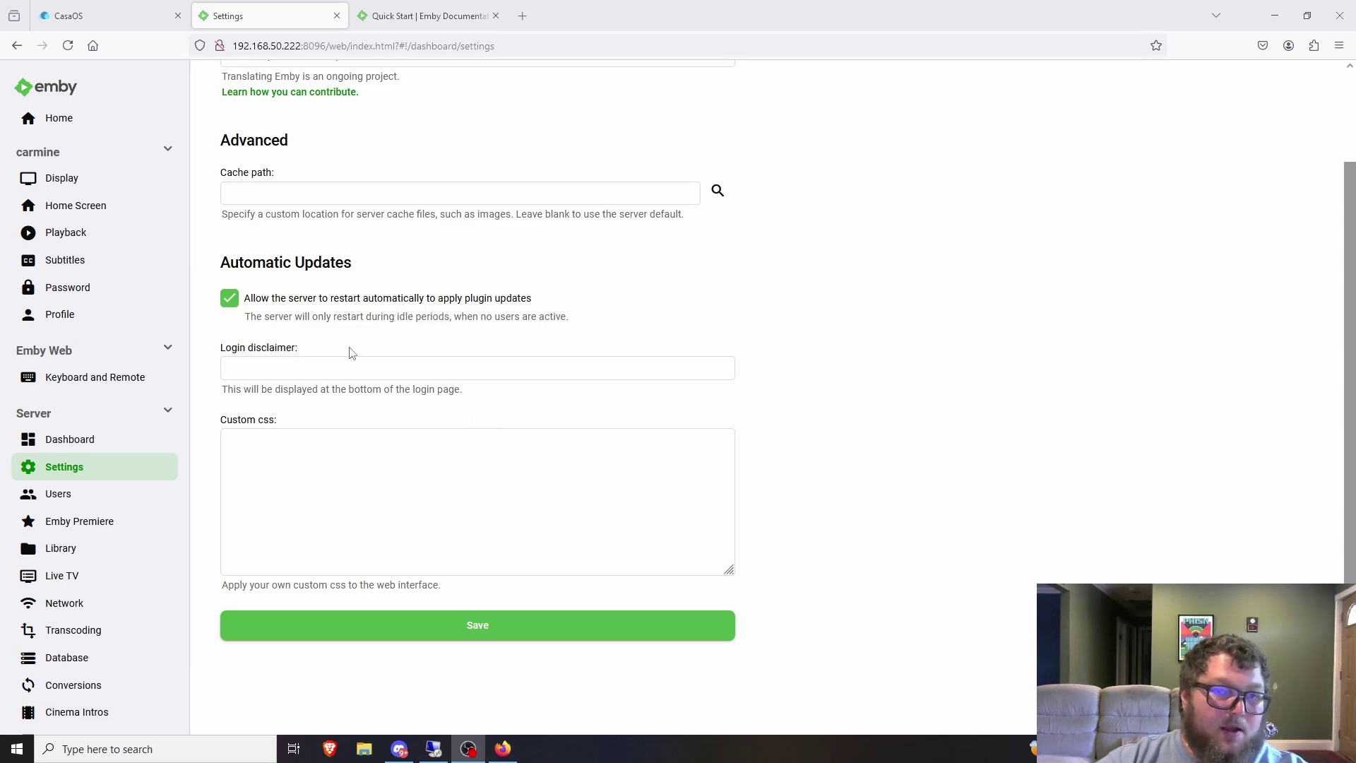
Step: Add a new user whose settings are copied from the existing admin account
{"action": "left_click", "coordinate": [92, 503]}
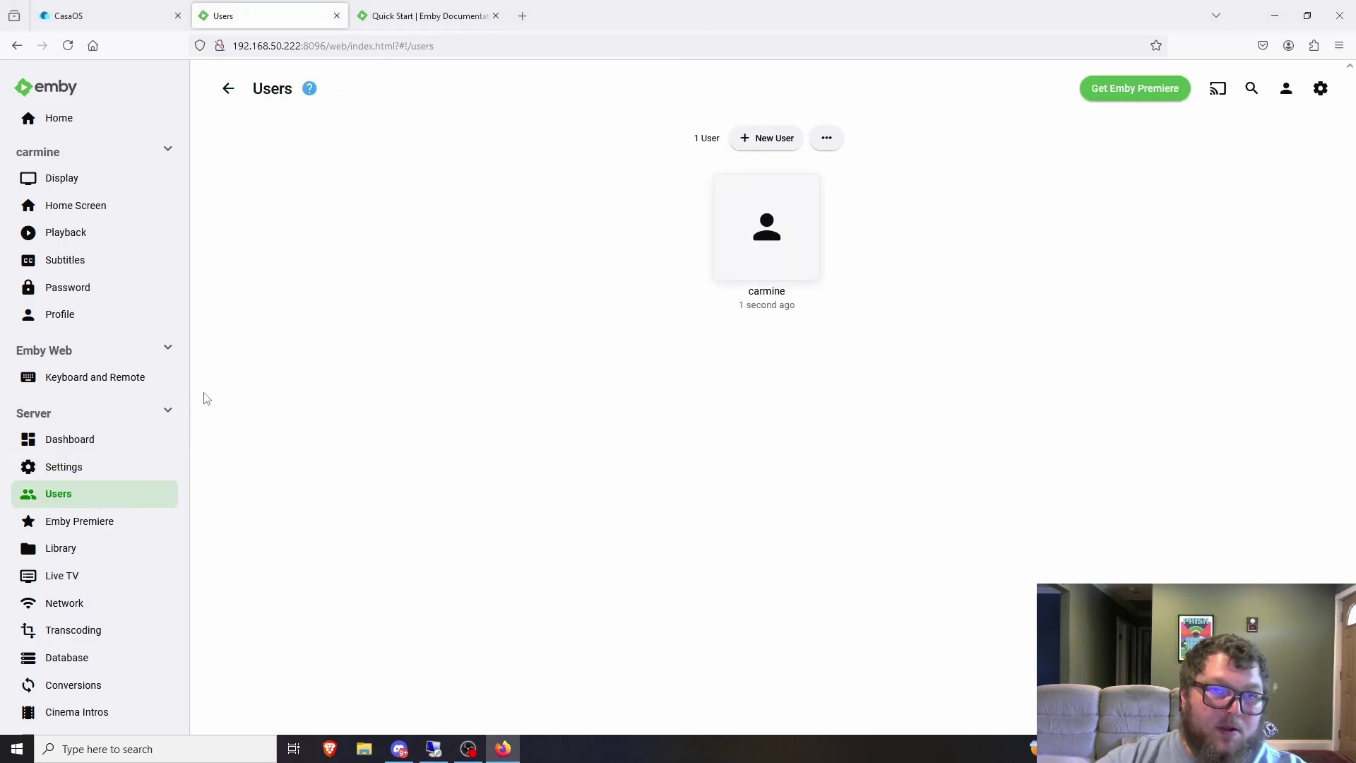
{"action": "left_click", "coordinate": [776, 138]}
{"action": "left_click", "coordinate": [285, 156]}
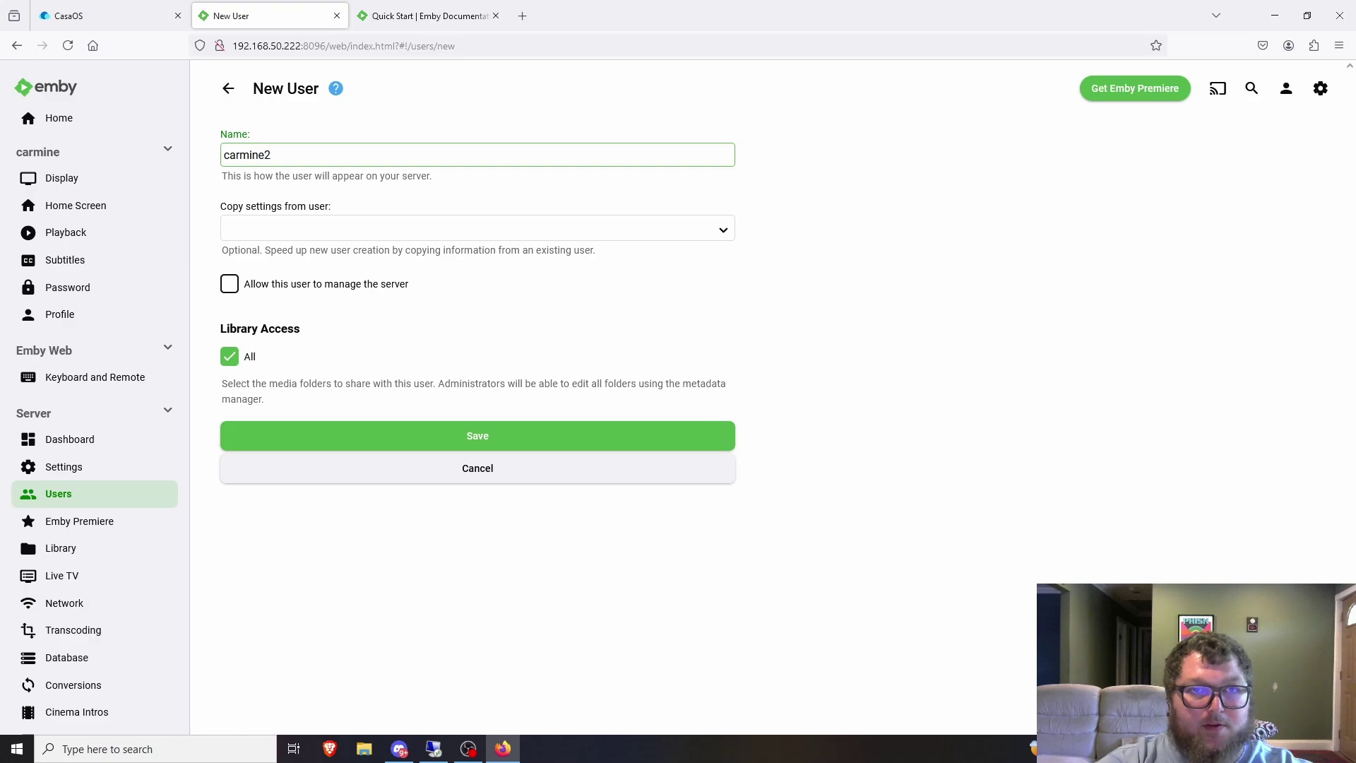
{"action": "left_click", "coordinate": [331, 227]}
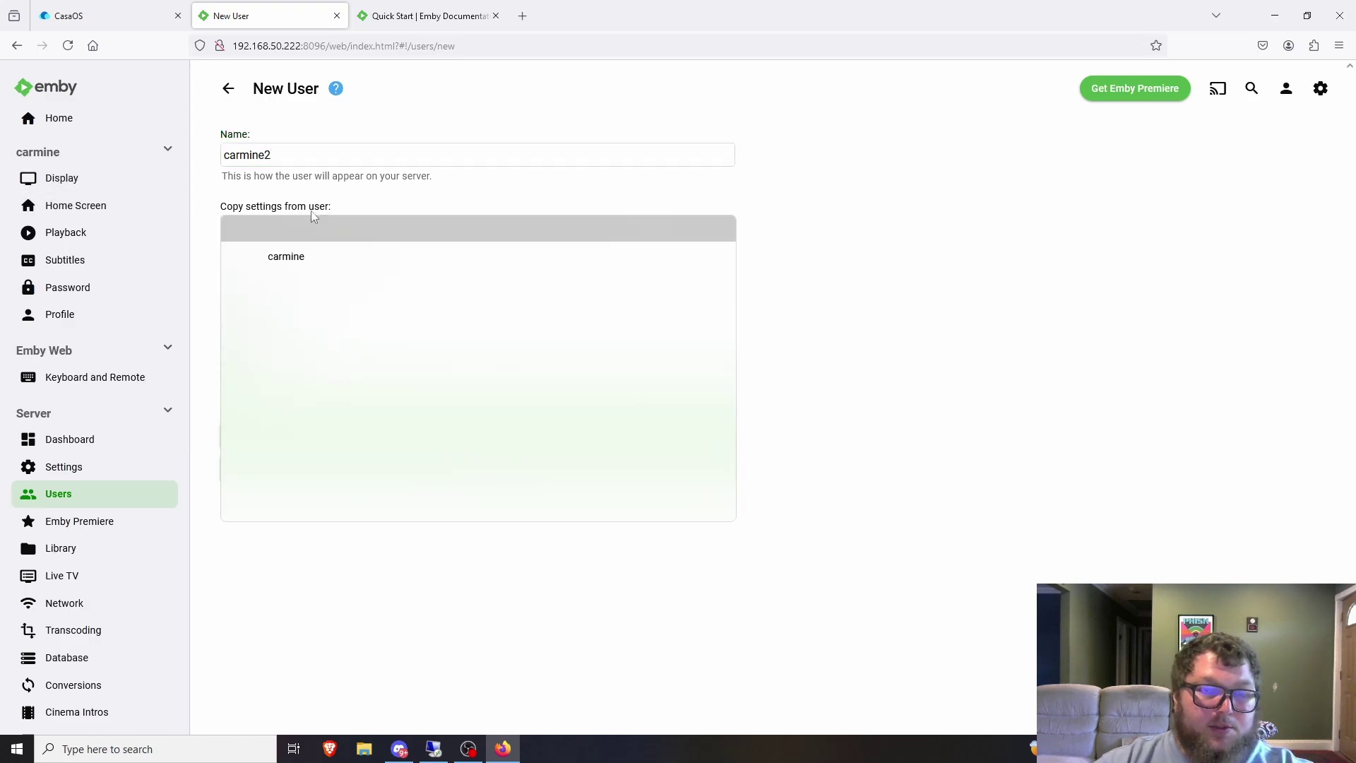
{"action": "left_click", "coordinate": [305, 257]}
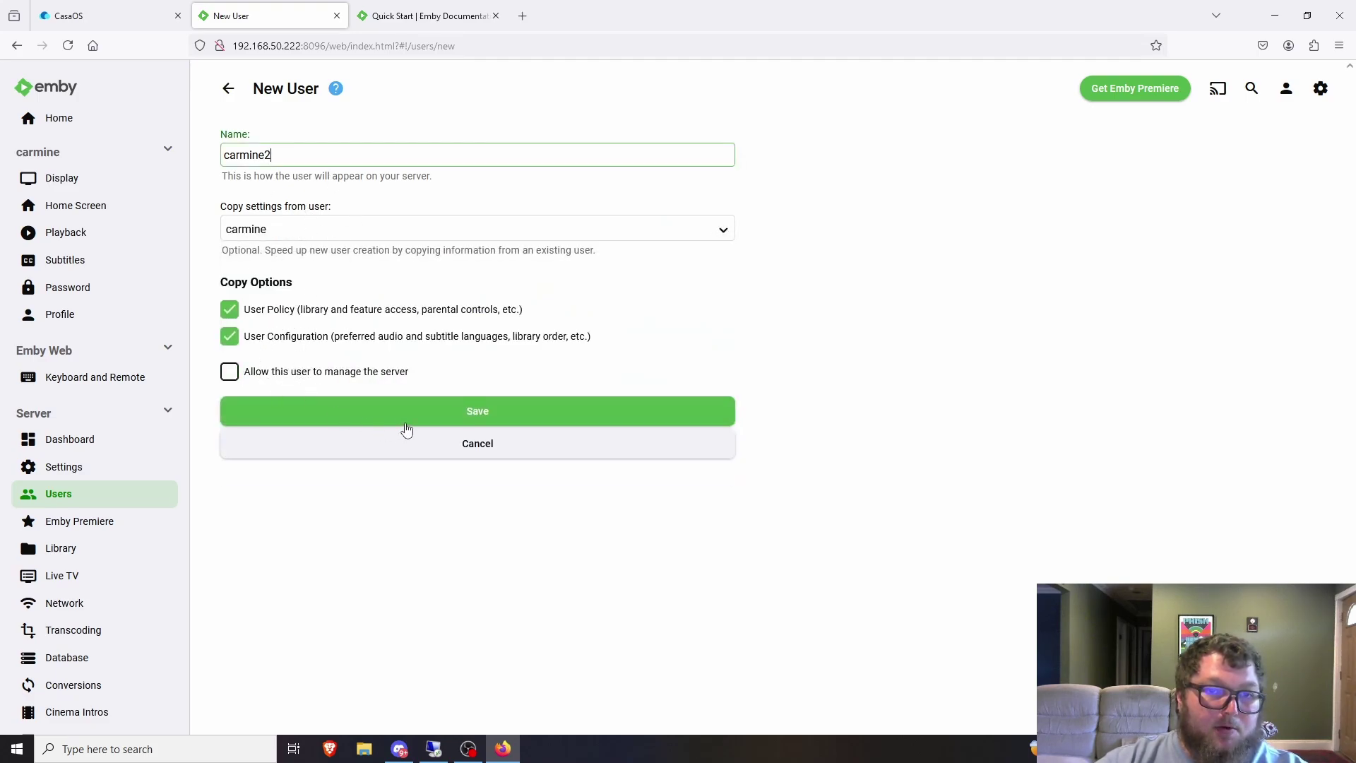
{"action": "left_click", "coordinate": [464, 412]}
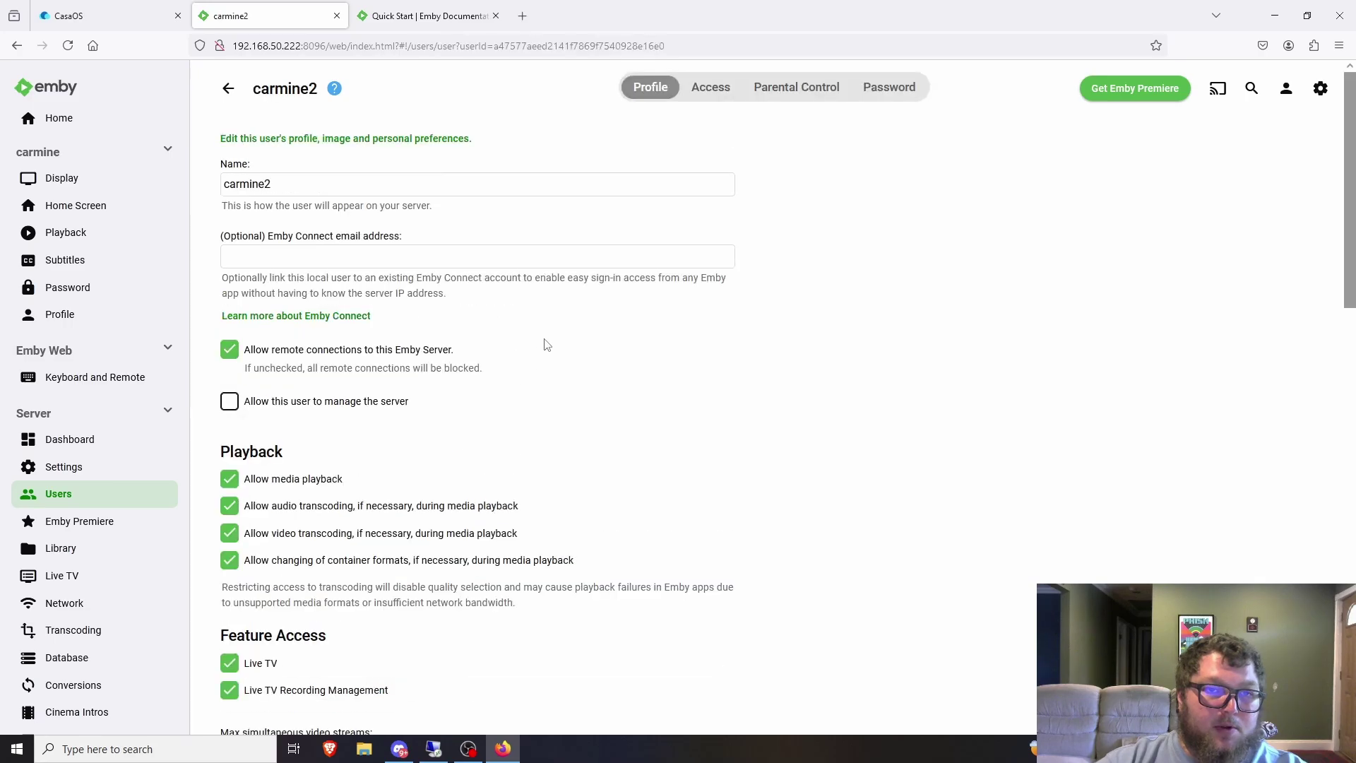
Step: Review the new user's profile and Access tab, toggling all-library access off and back on
{"action": "scroll", "coordinate": [472, 324], "scroll_direction": "down", "scroll_amount": 5}
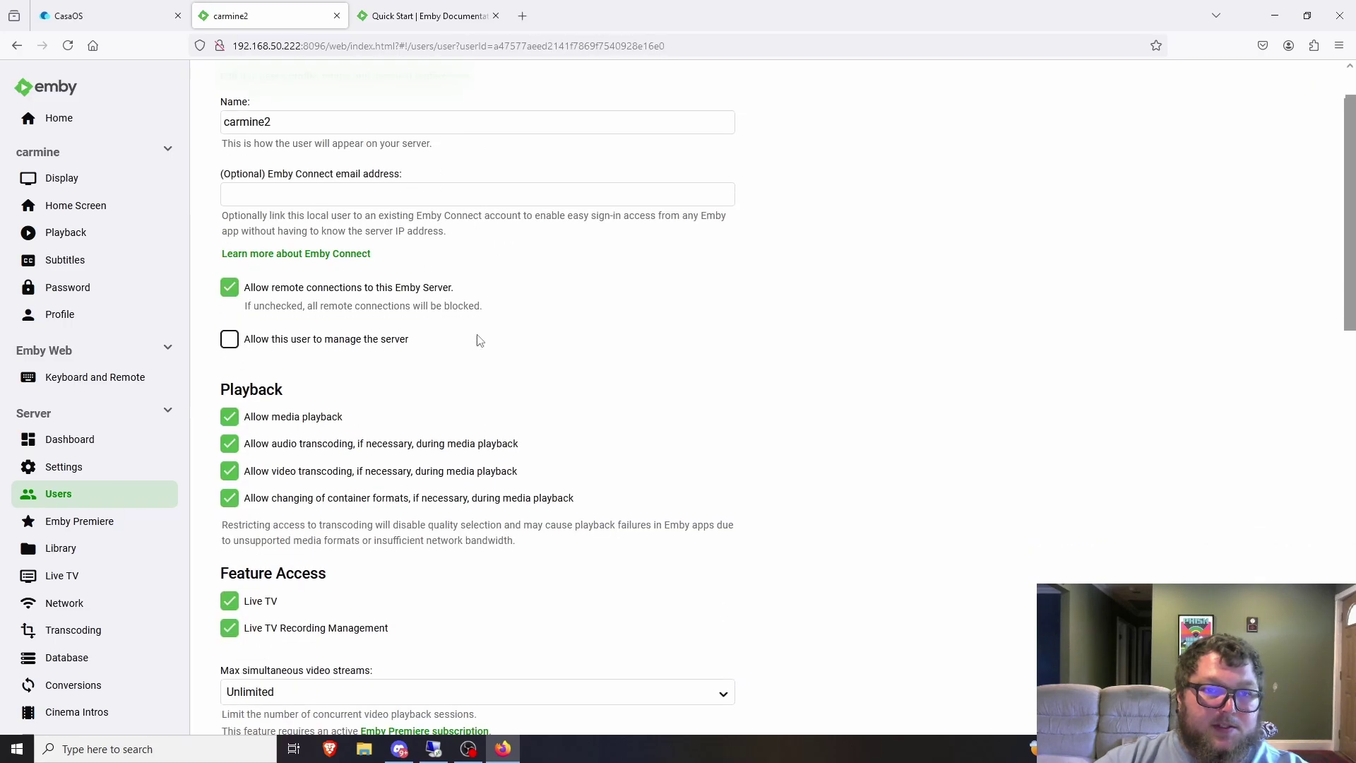
{"action": "scroll", "coordinate": [473, 464], "scroll_direction": "down", "scroll_amount": 8}
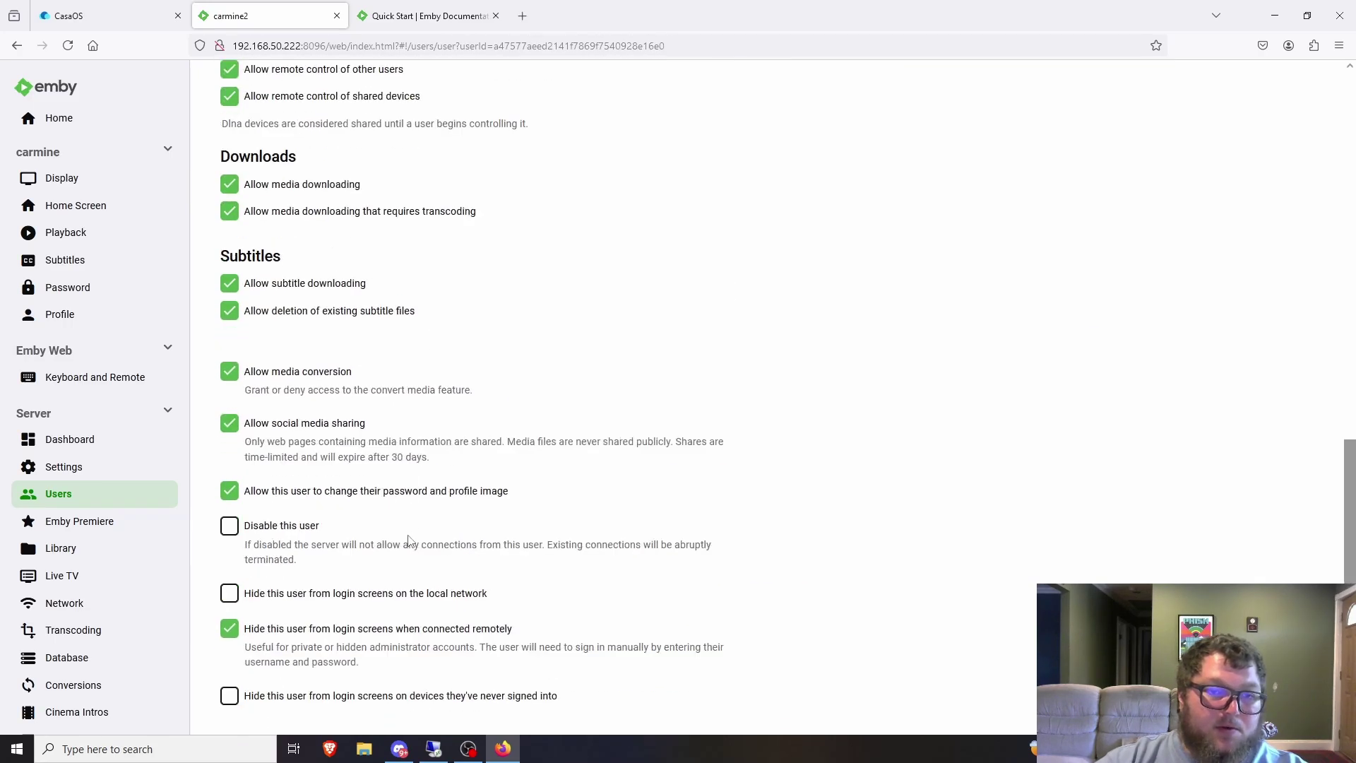
{"action": "scroll", "coordinate": [326, 384], "scroll_direction": "up", "scroll_amount": 7}
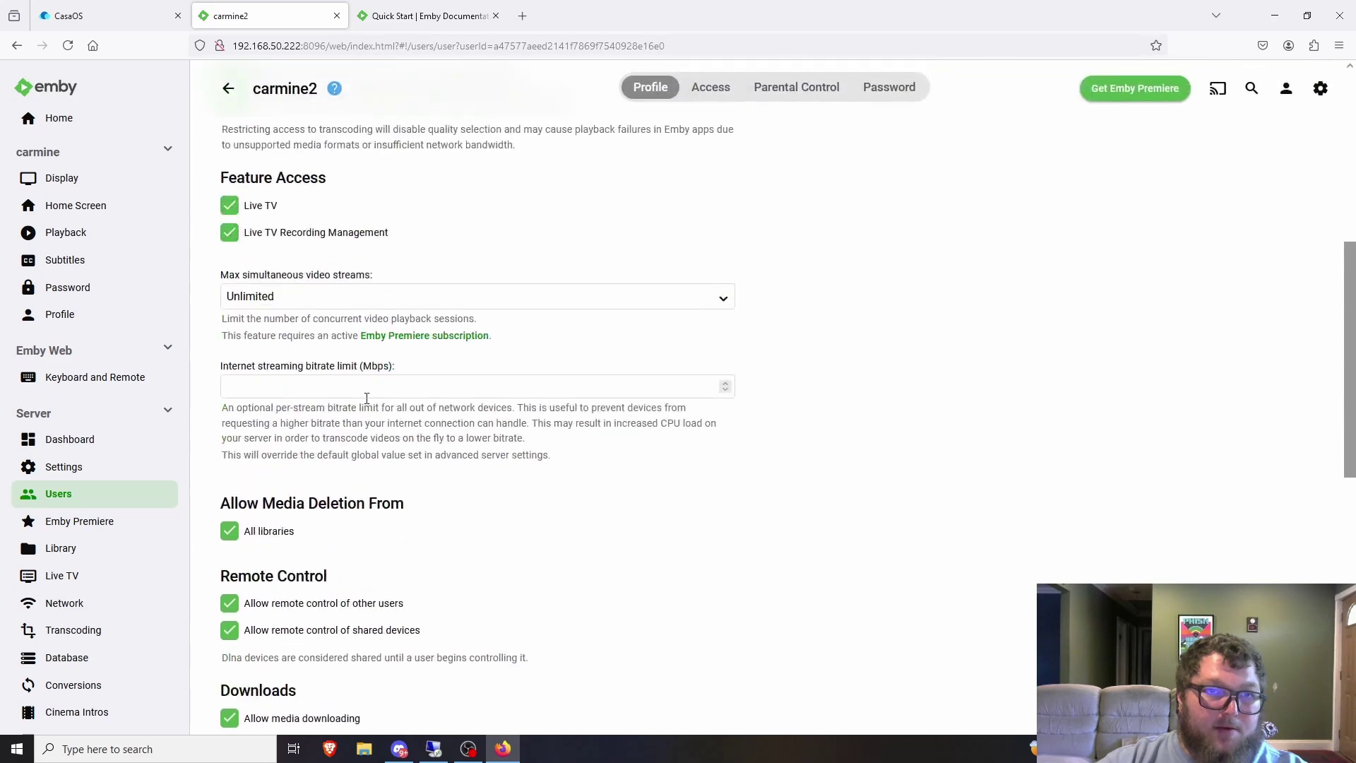
{"action": "scroll", "coordinate": [517, 350], "scroll_direction": "up", "scroll_amount": 2}
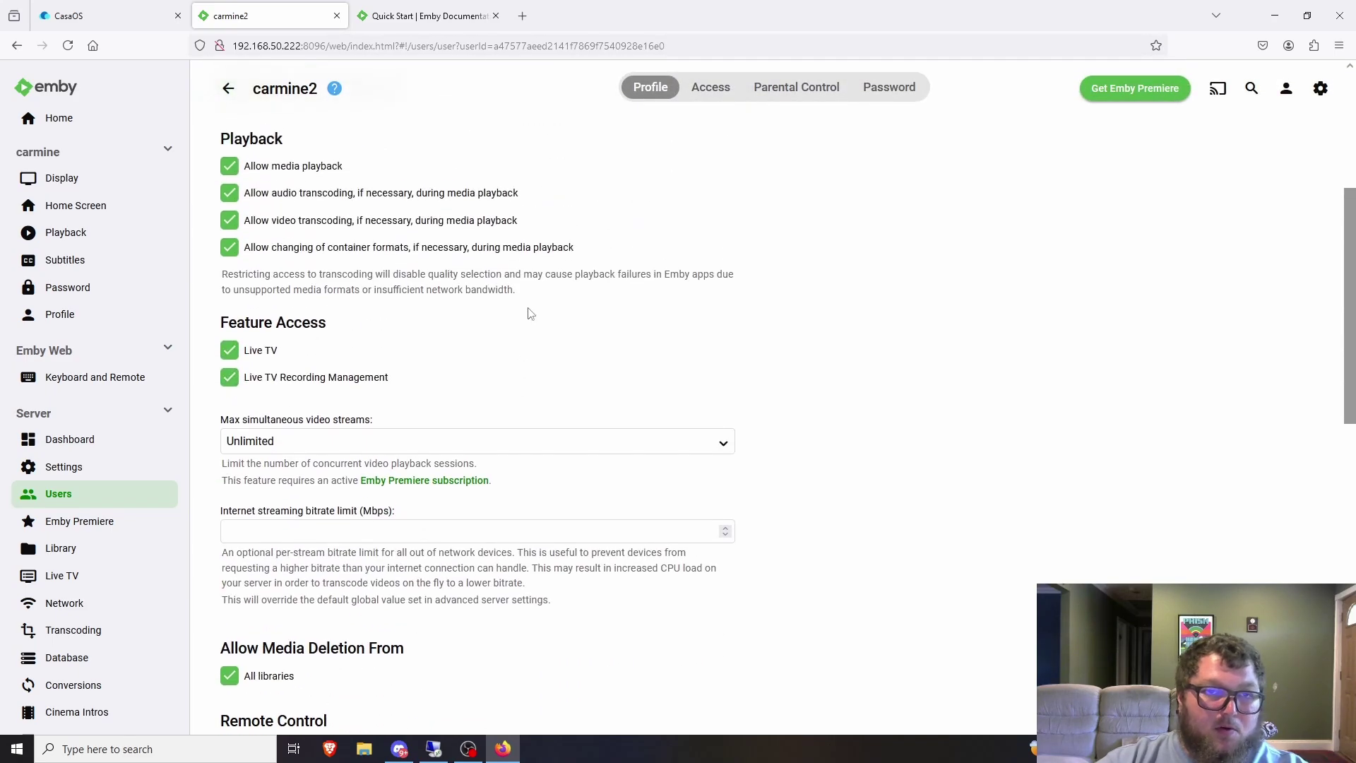
{"action": "left_click", "coordinate": [711, 92]}
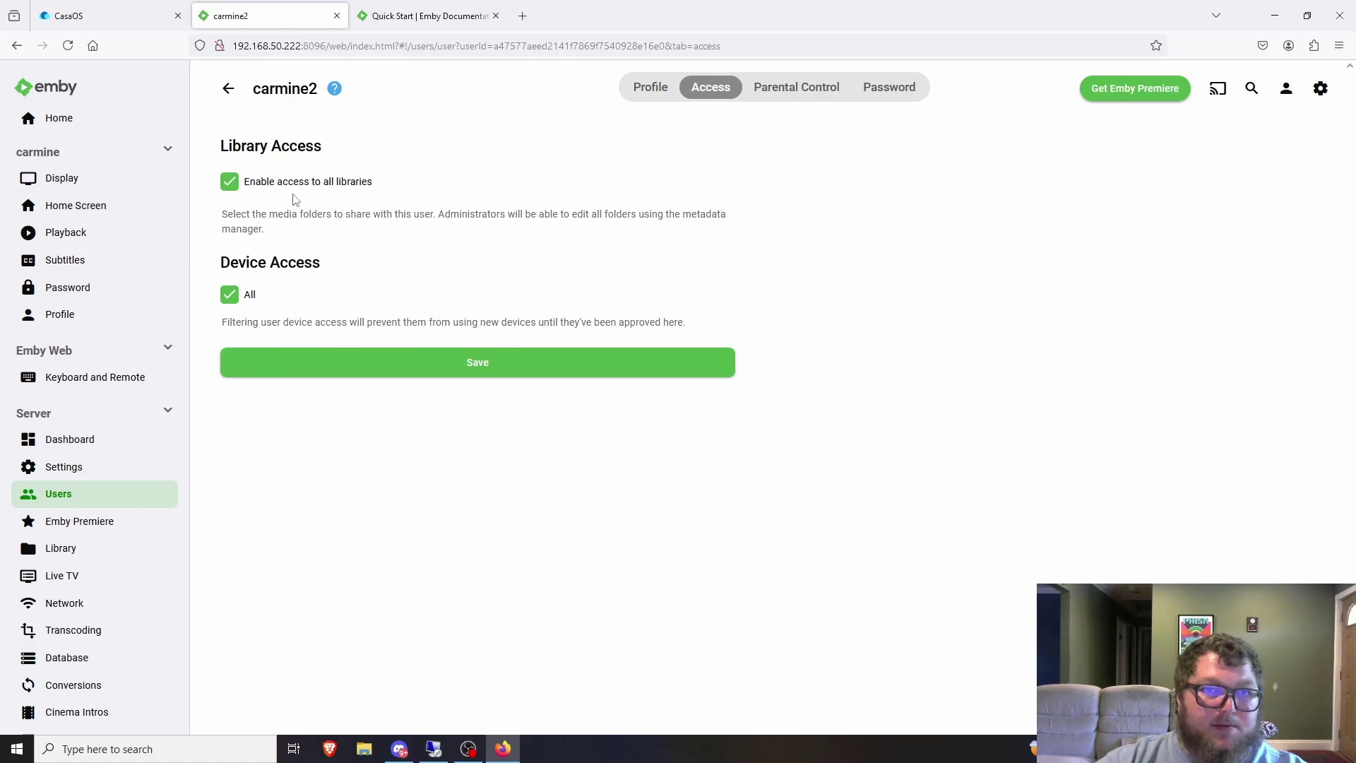
{"action": "left_click", "coordinate": [229, 185]}
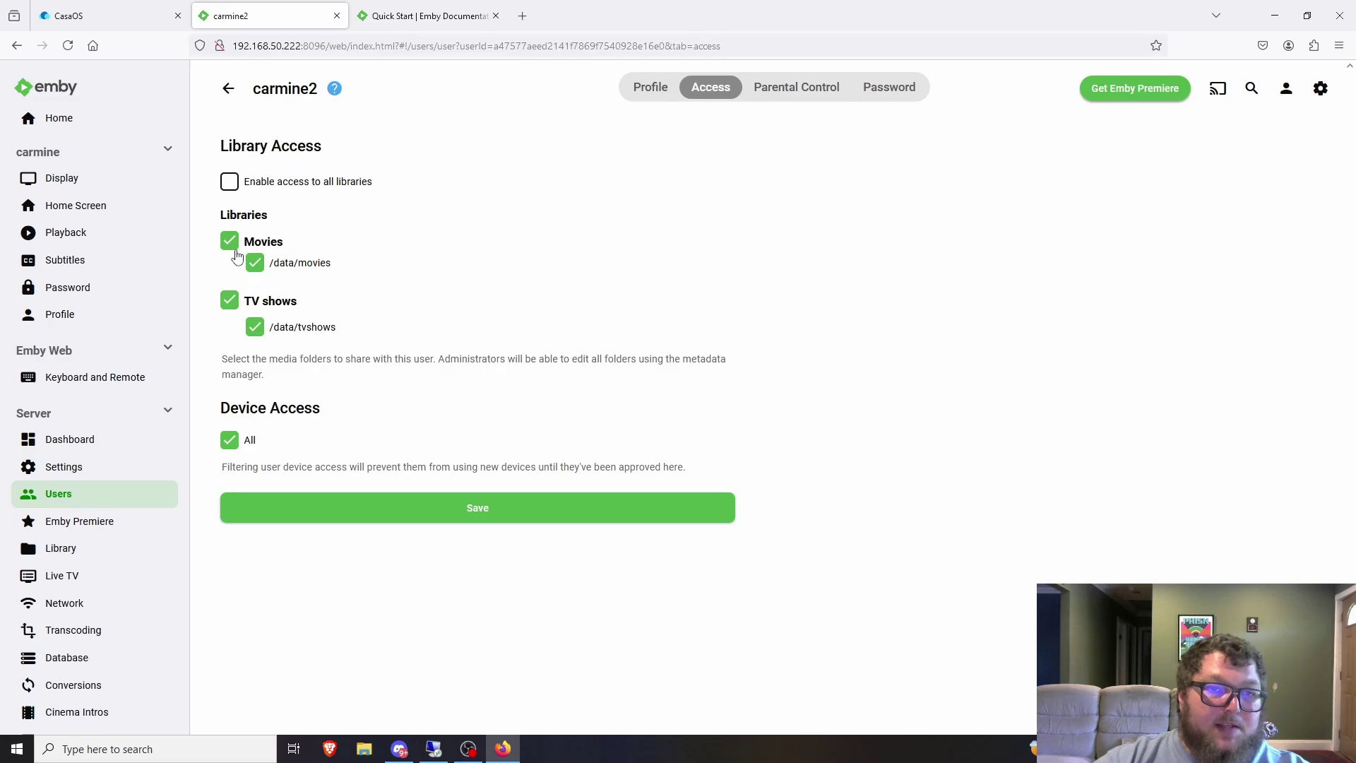
{"action": "left_click", "coordinate": [236, 192]}
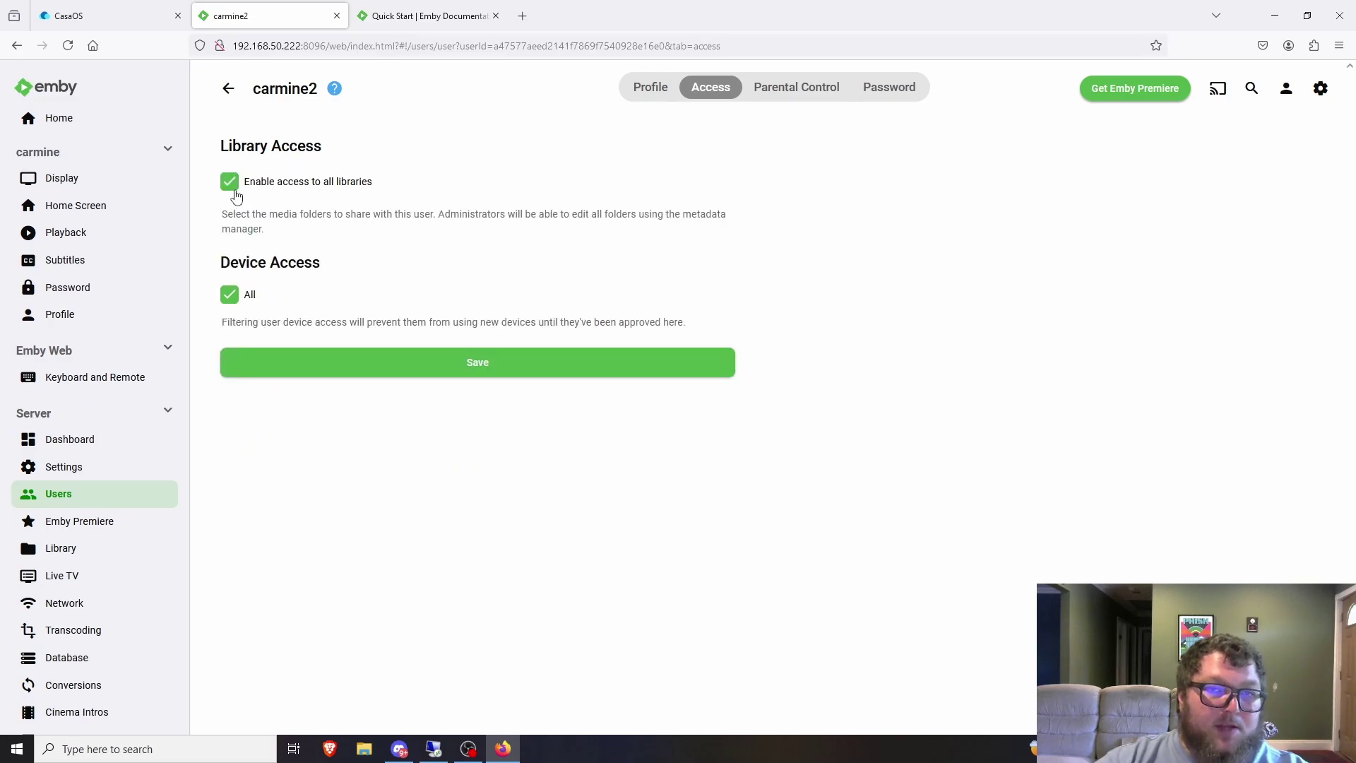
Step: Check the parental rating list and password settings without changes, then return to Users
{"action": "left_click", "coordinate": [786, 95]}
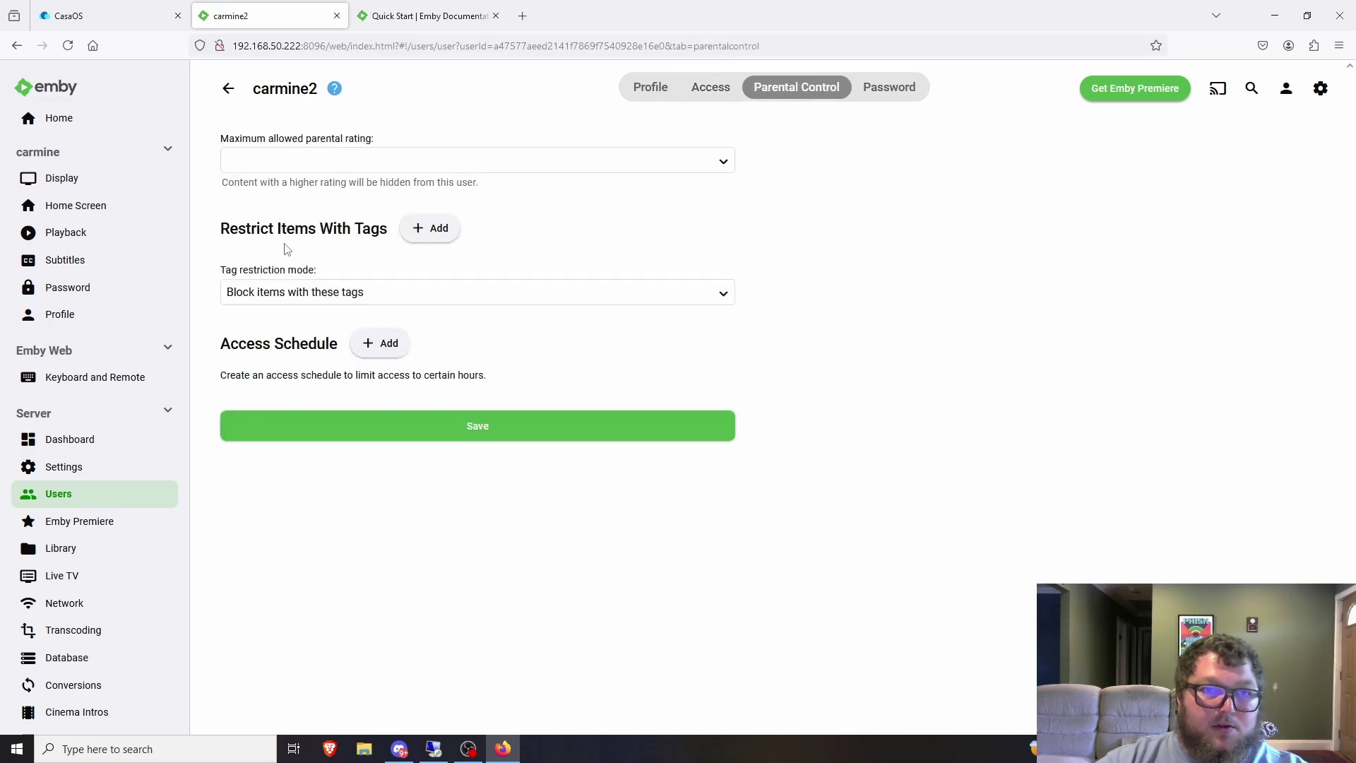
{"action": "left_click", "coordinate": [316, 162]}
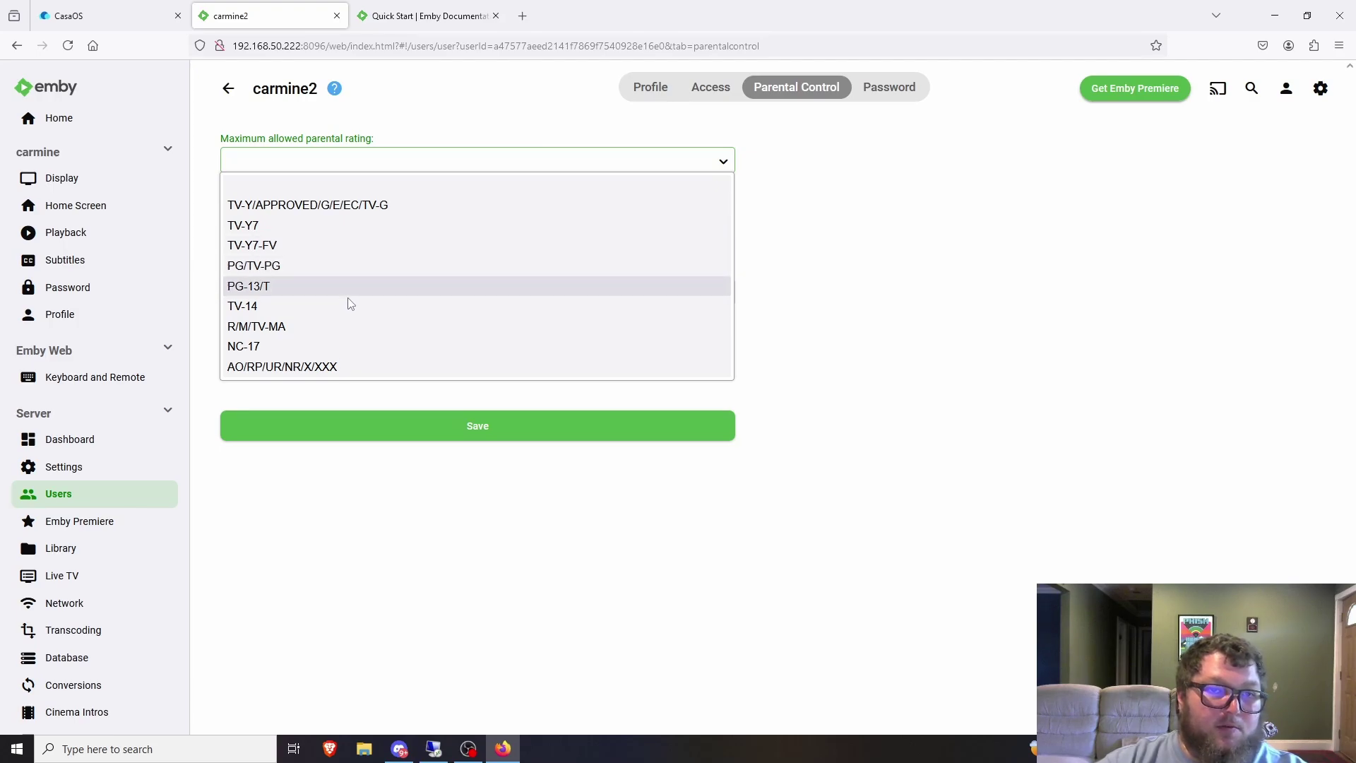
{"action": "left_click", "coordinate": [828, 253]}
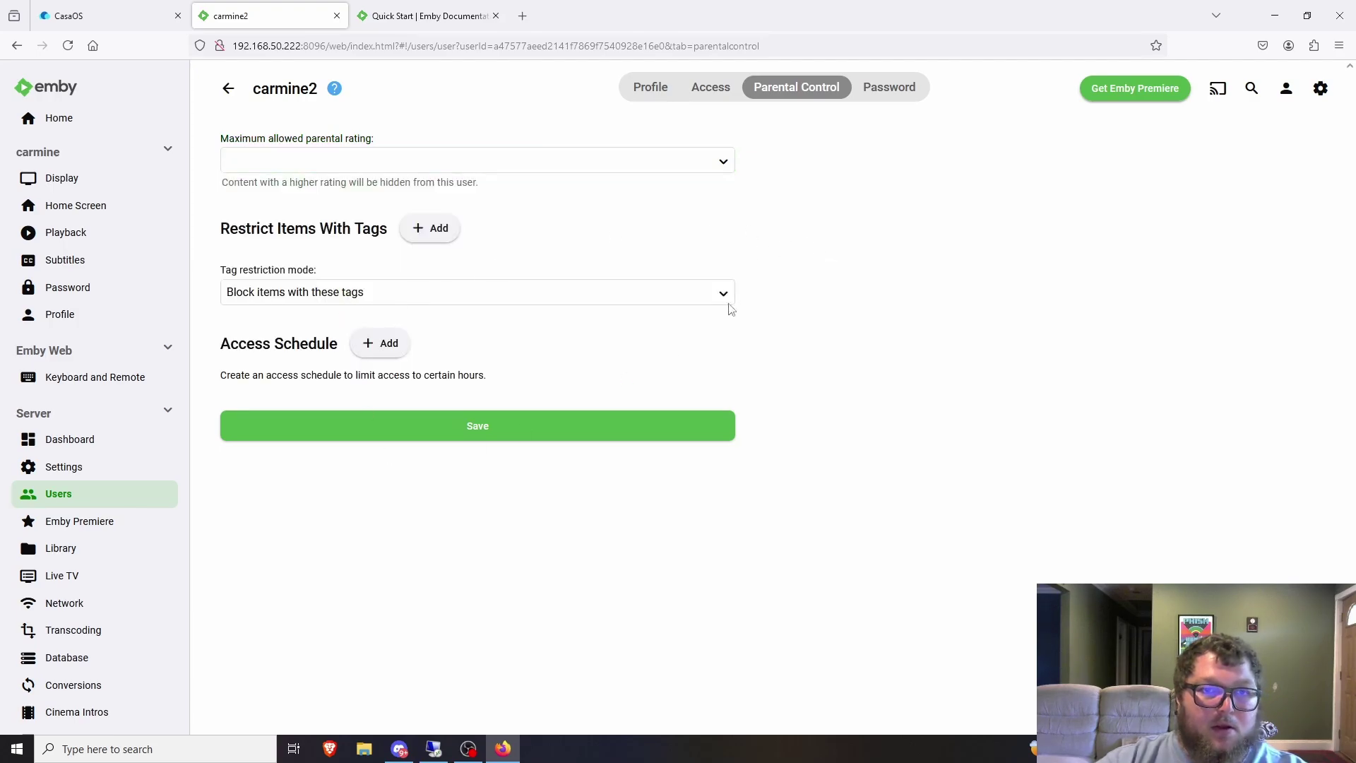
{"action": "left_click", "coordinate": [892, 90]}
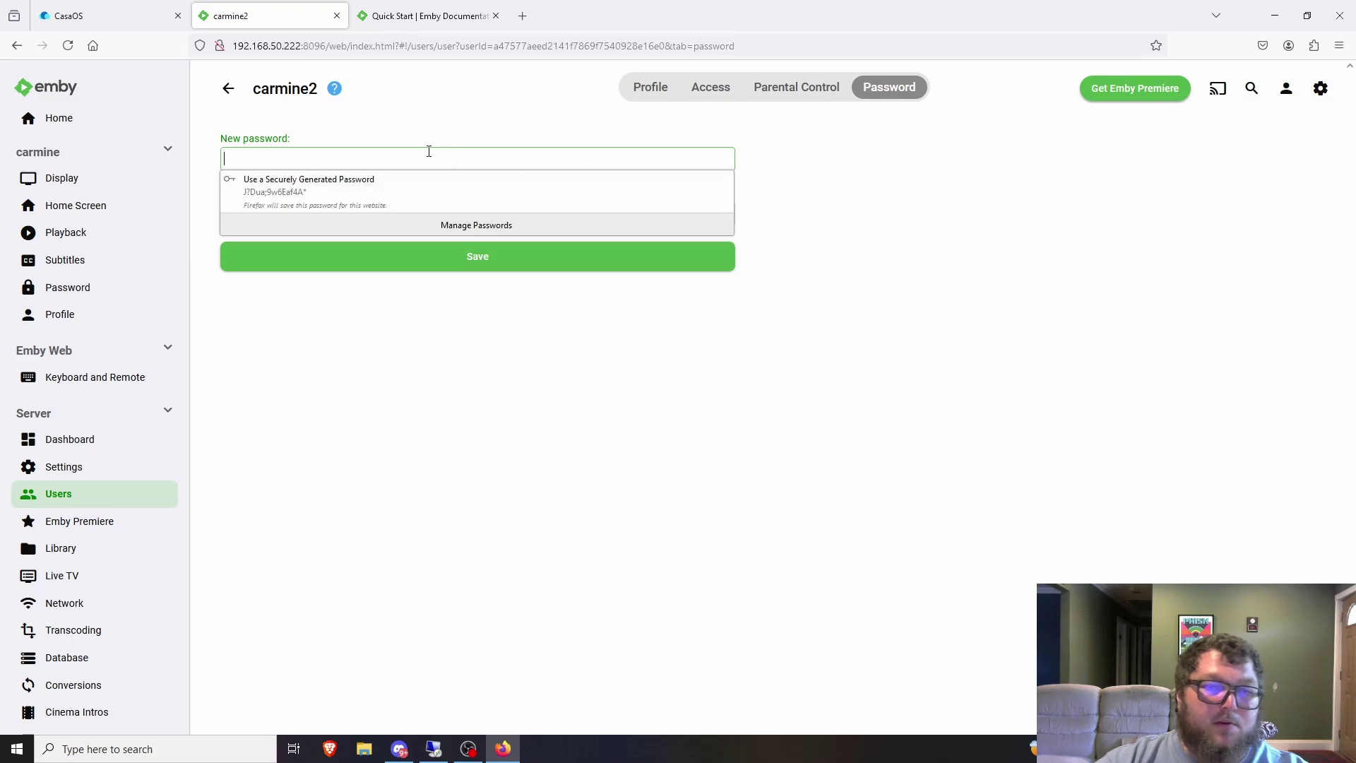
{"action": "left_click", "coordinate": [227, 89]}
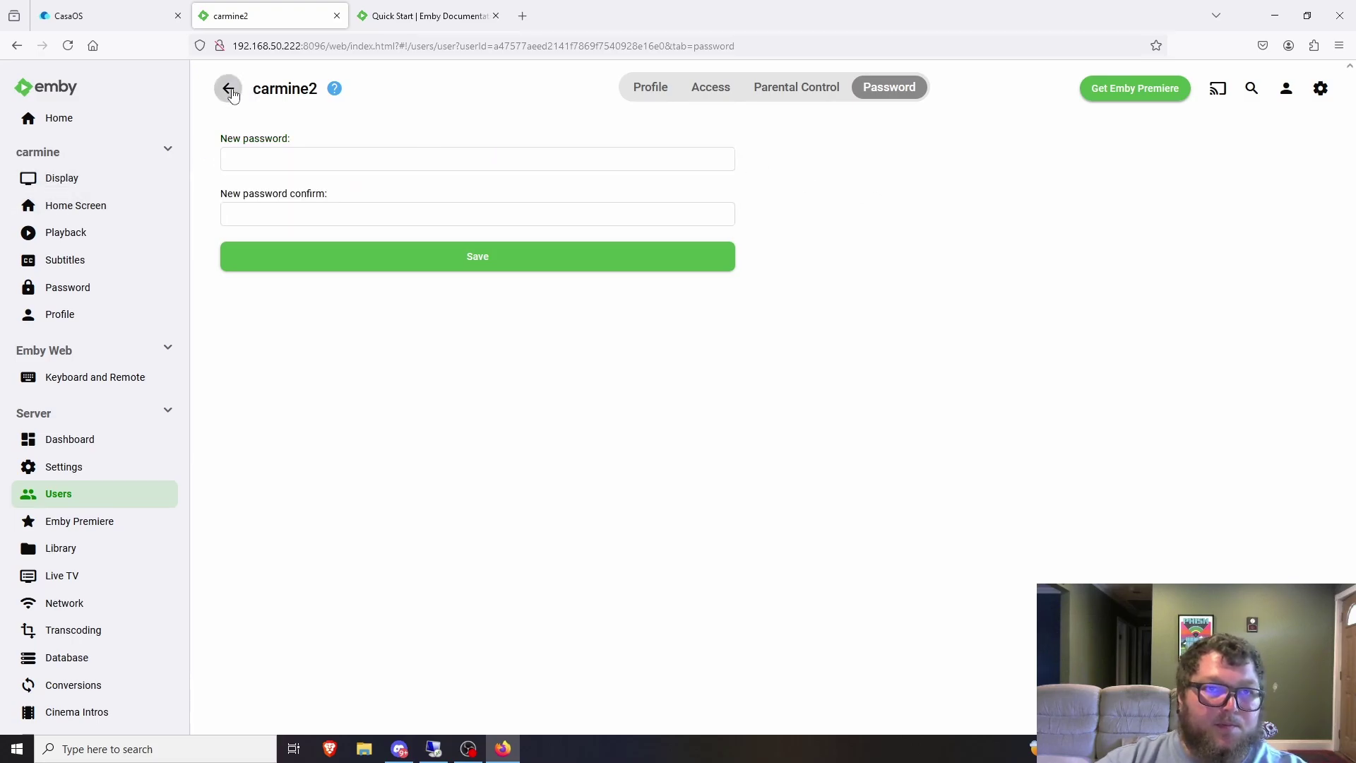
{"action": "left_click", "coordinate": [229, 91]}
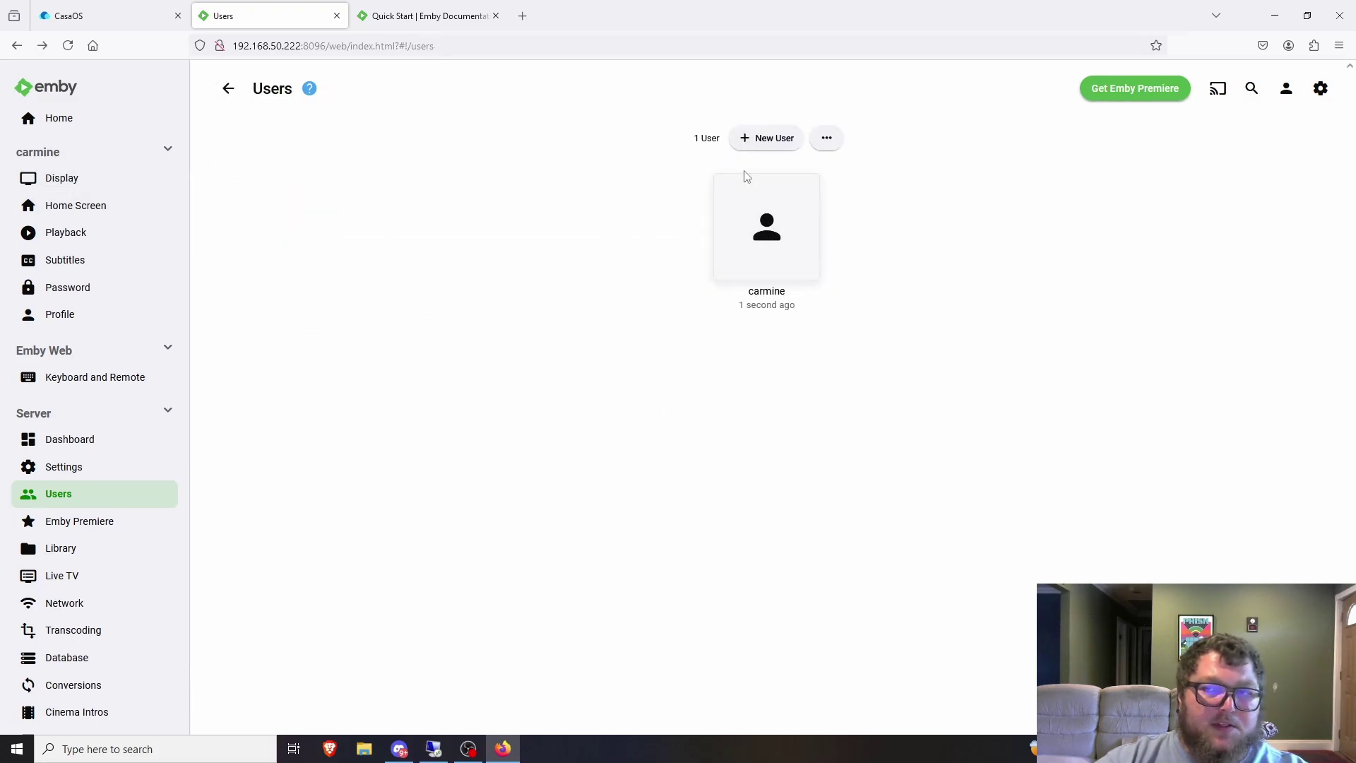
Step: Look over the Emby Premiere page and the Library settings, including the Advanced tab
{"action": "left_click", "coordinate": [81, 523]}
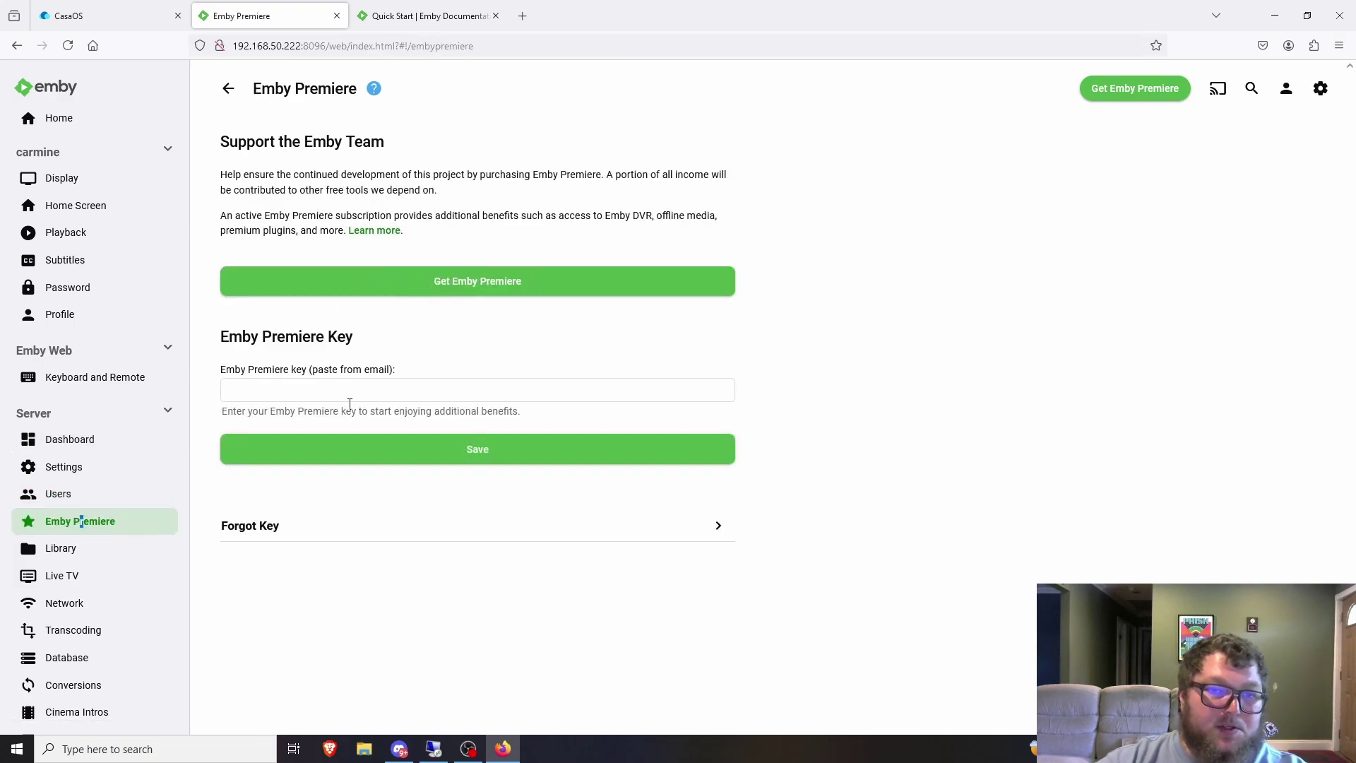
{"action": "left_click", "coordinate": [145, 548]}
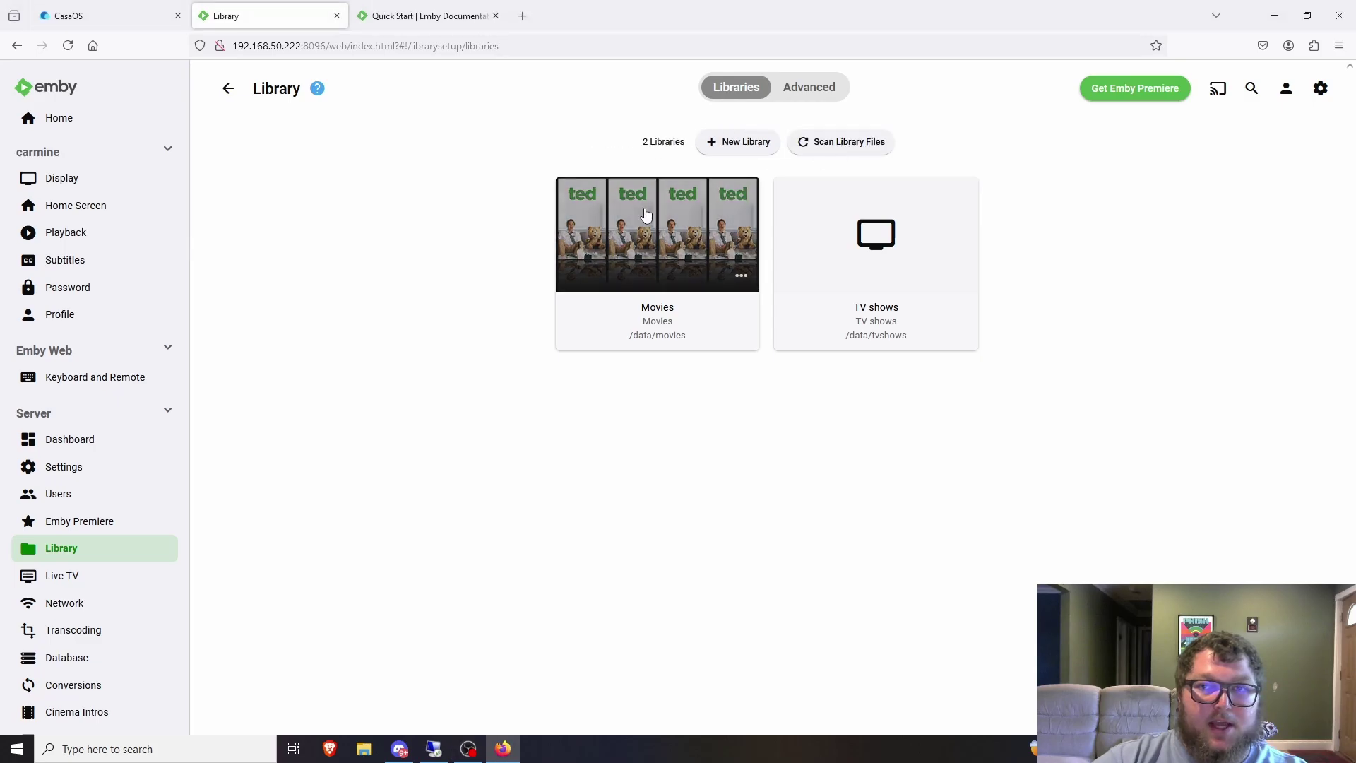
{"action": "left_click", "coordinate": [810, 92]}
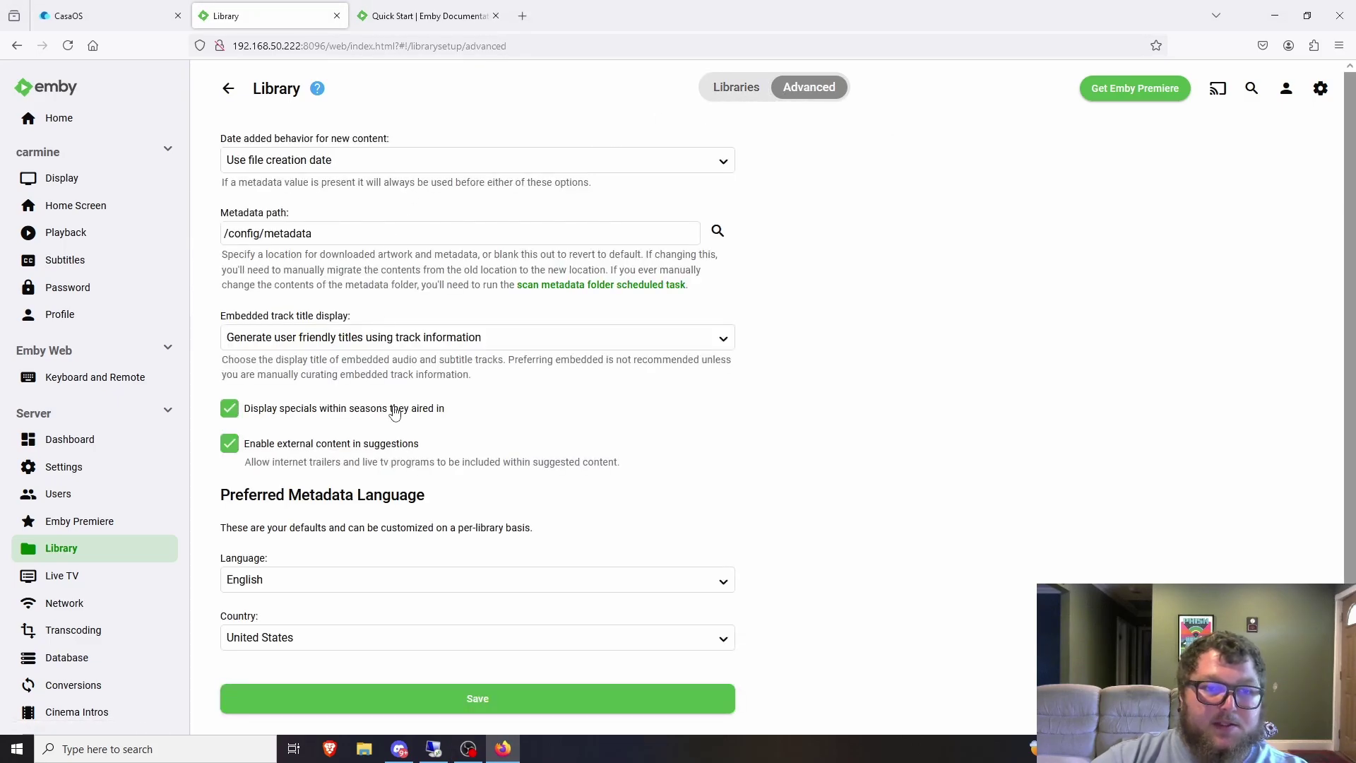
{"action": "scroll", "coordinate": [424, 459], "scroll_direction": "down", "scroll_amount": 1}
{"action": "scroll", "coordinate": [435, 492], "scroll_direction": "up", "scroll_amount": 1}
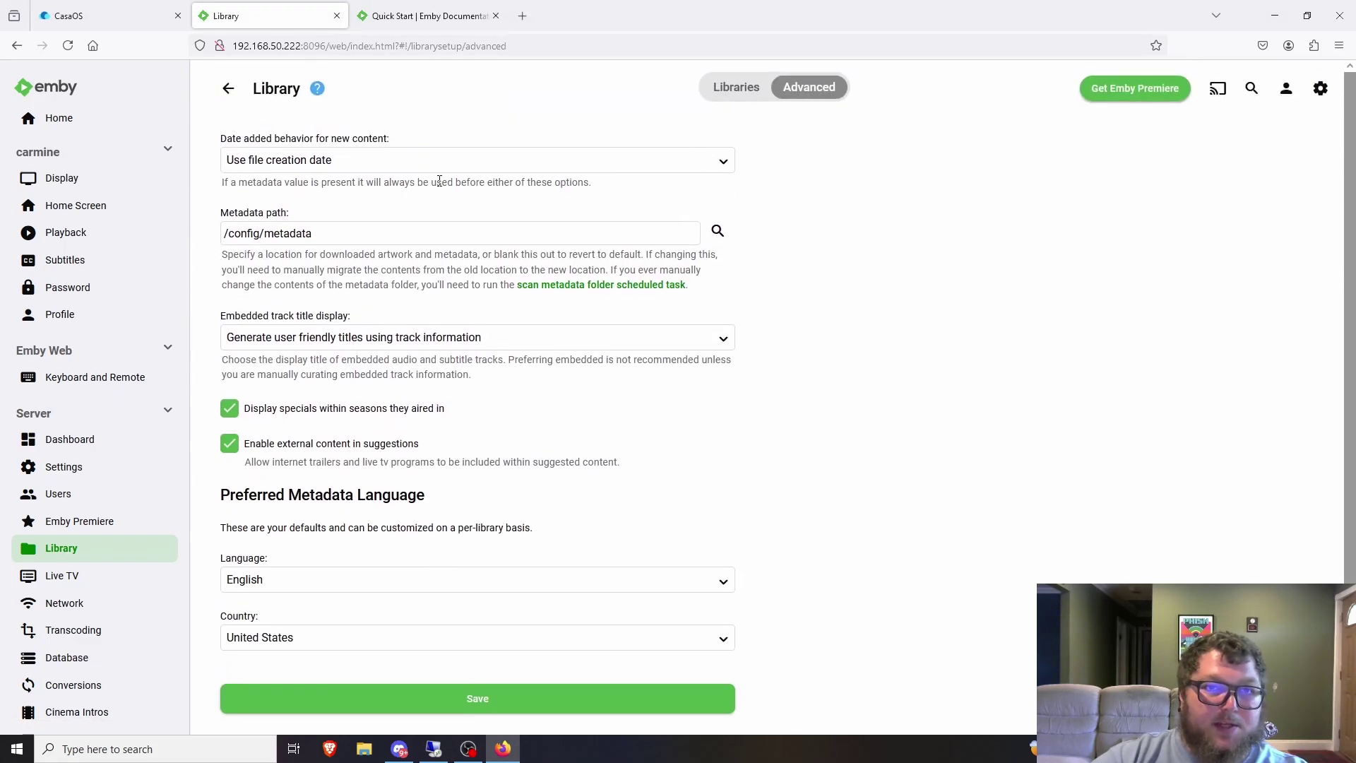
{"action": "left_click", "coordinate": [726, 97]}
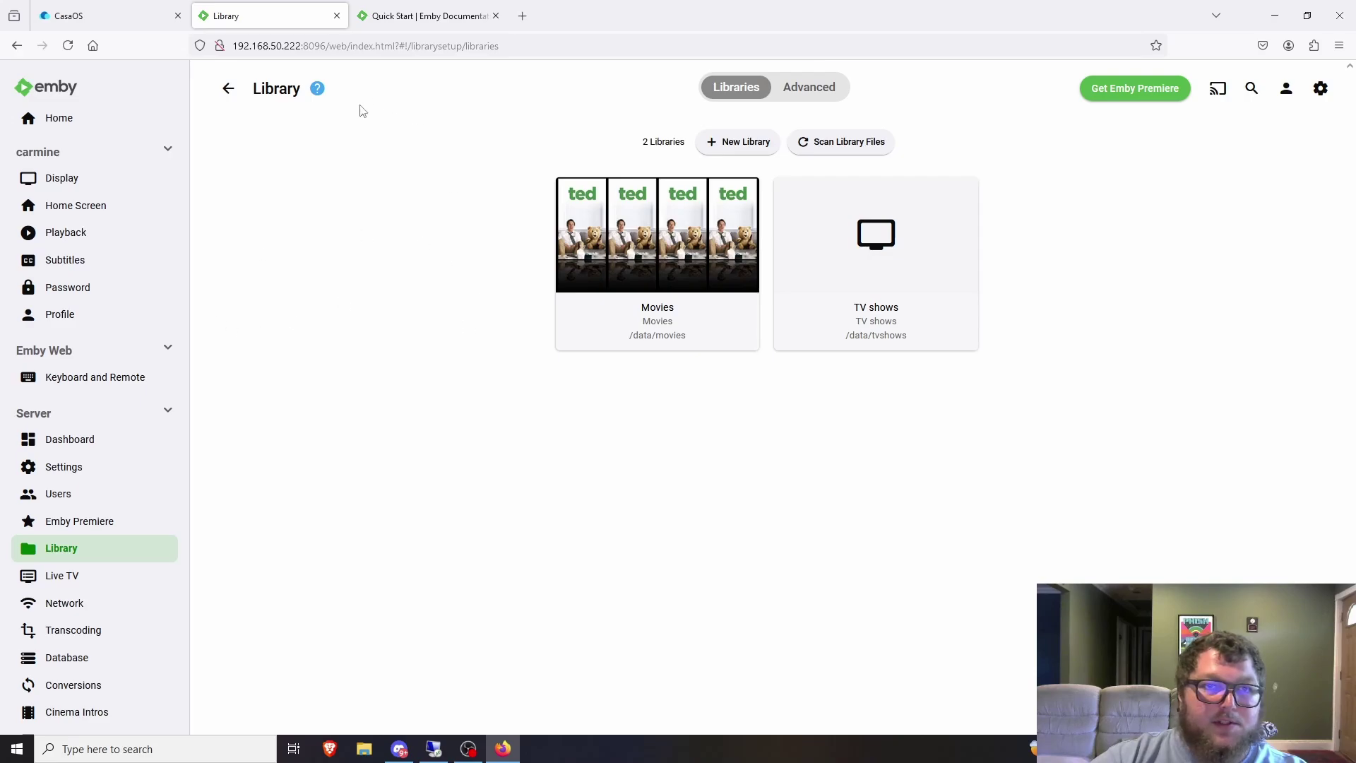
Step: Open Live TV setup and view the Add TV Source choices without adding one
{"action": "left_click", "coordinate": [103, 573]}
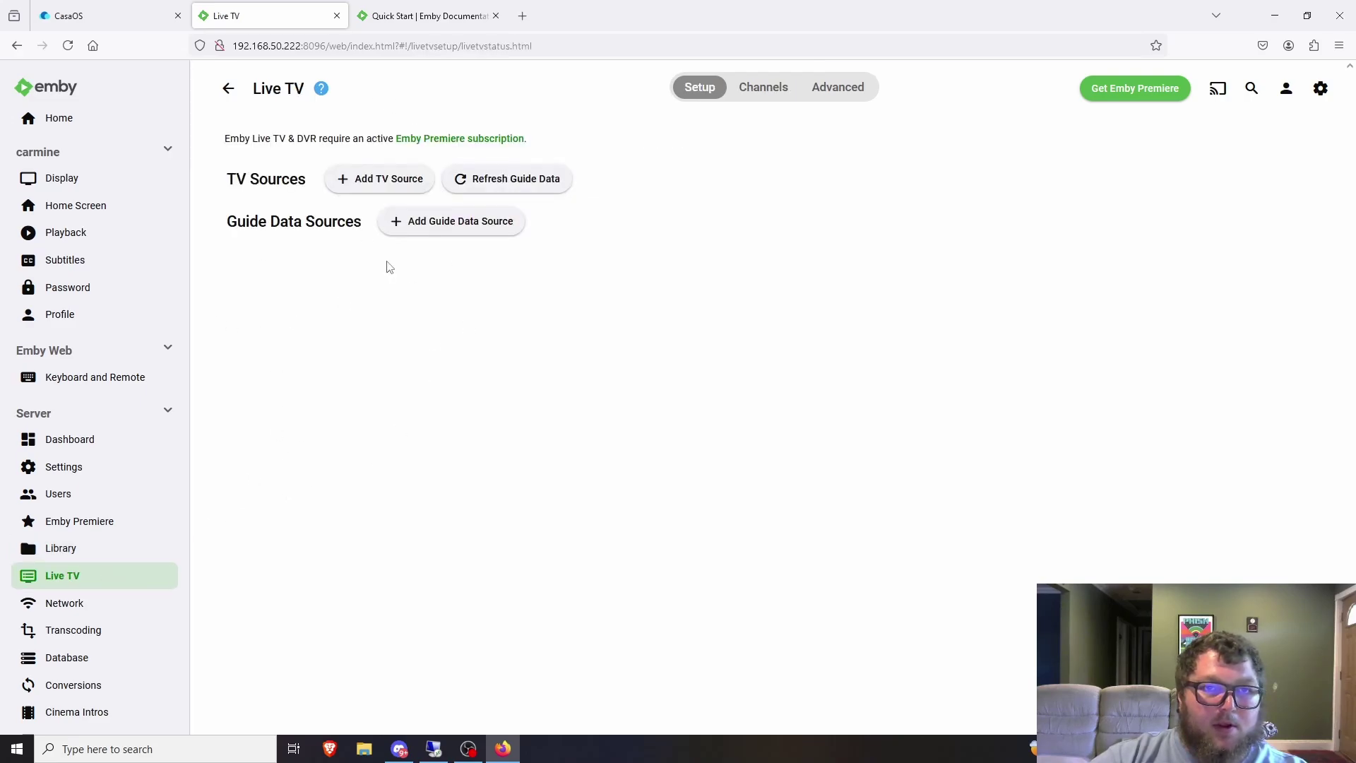
{"action": "left_click", "coordinate": [397, 182]}
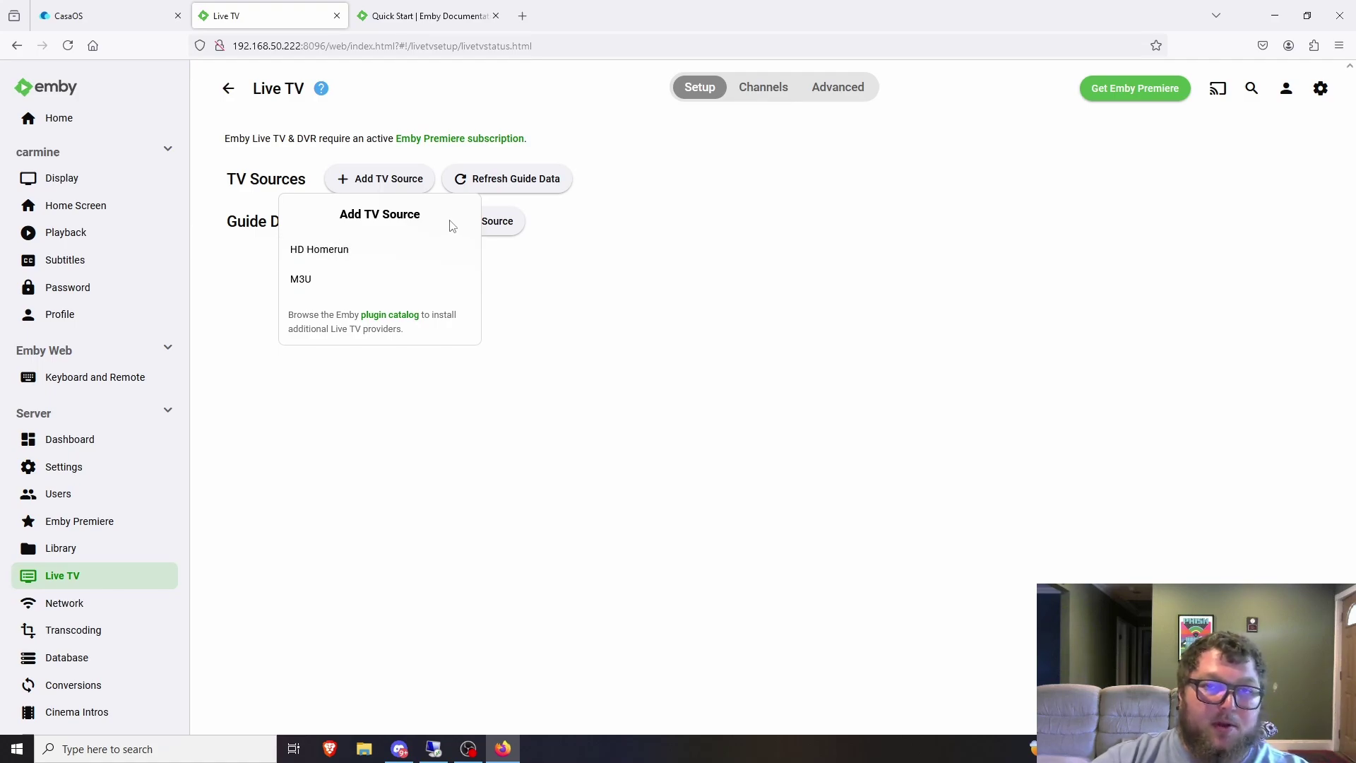
{"action": "left_click", "coordinate": [594, 231]}
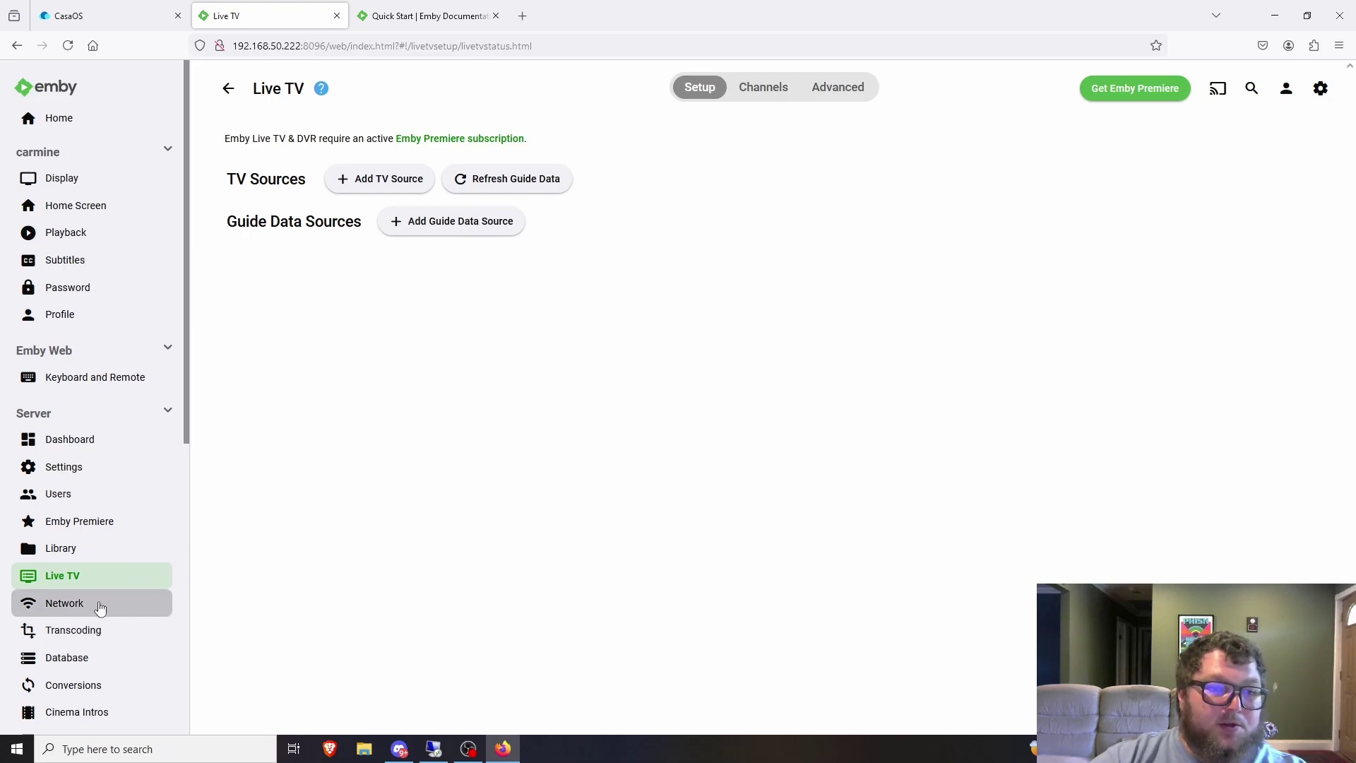
Step: Review the Network ports, then open Transcoding showing hardware acceleration Yes and thread count Auto
{"action": "left_click", "coordinate": [141, 599]}
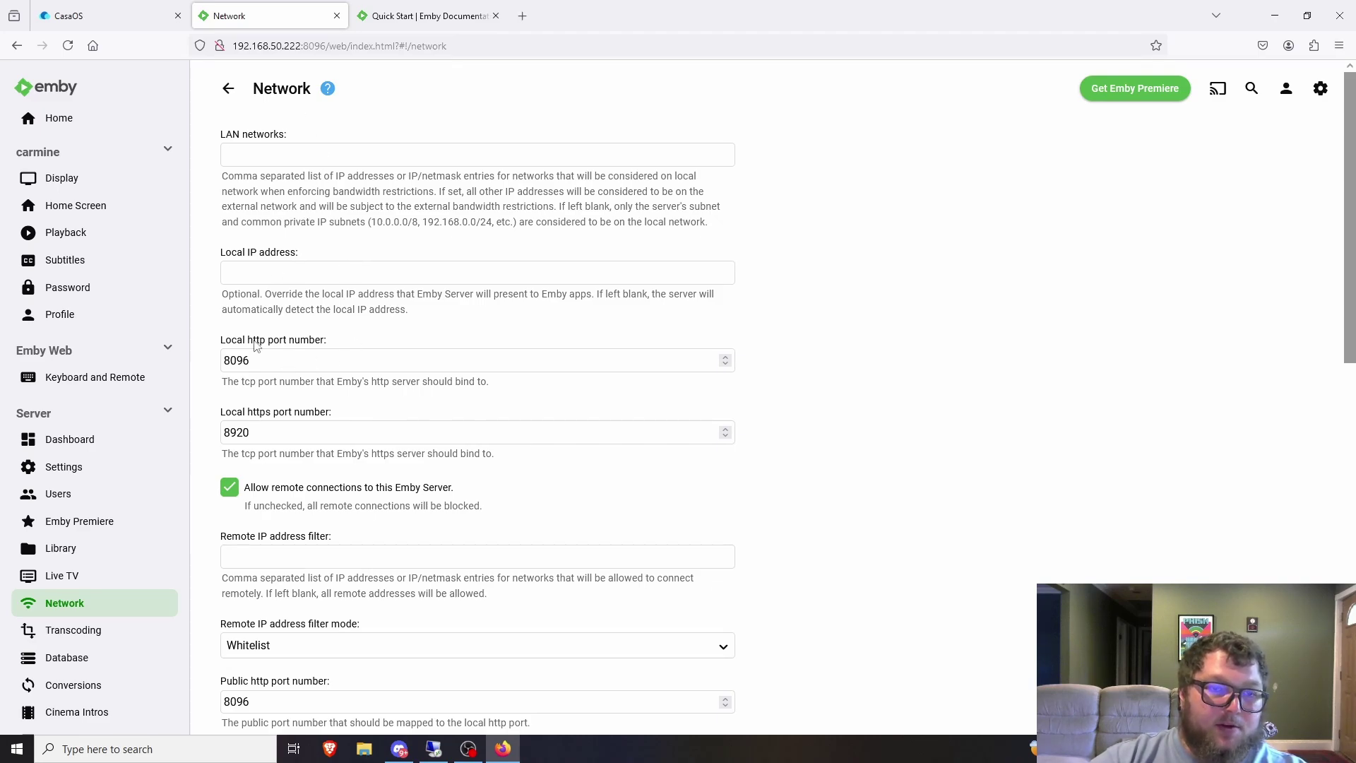
{"action": "scroll", "coordinate": [273, 562], "scroll_direction": "down", "scroll_amount": 2}
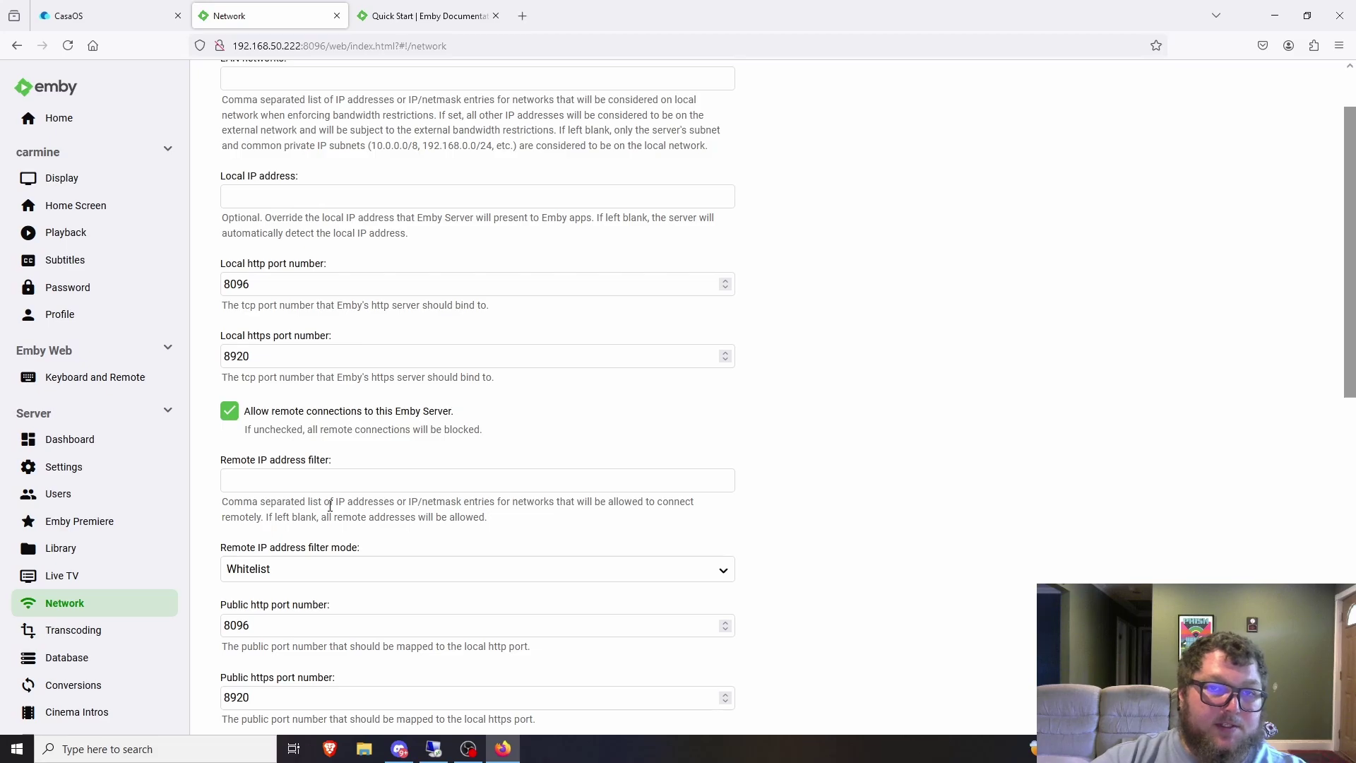
{"action": "scroll", "coordinate": [83, 635], "scroll_direction": "down", "scroll_amount": 3}
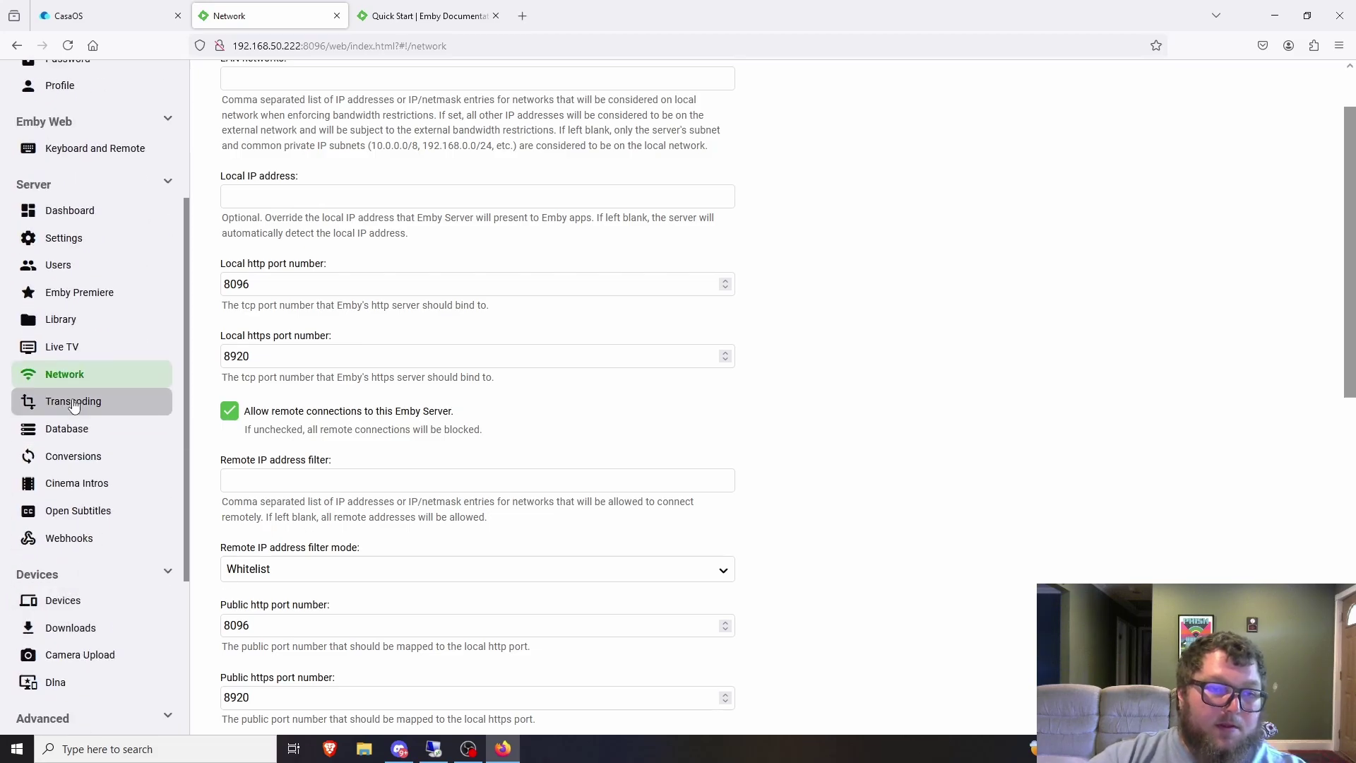
{"action": "left_click", "coordinate": [74, 400]}
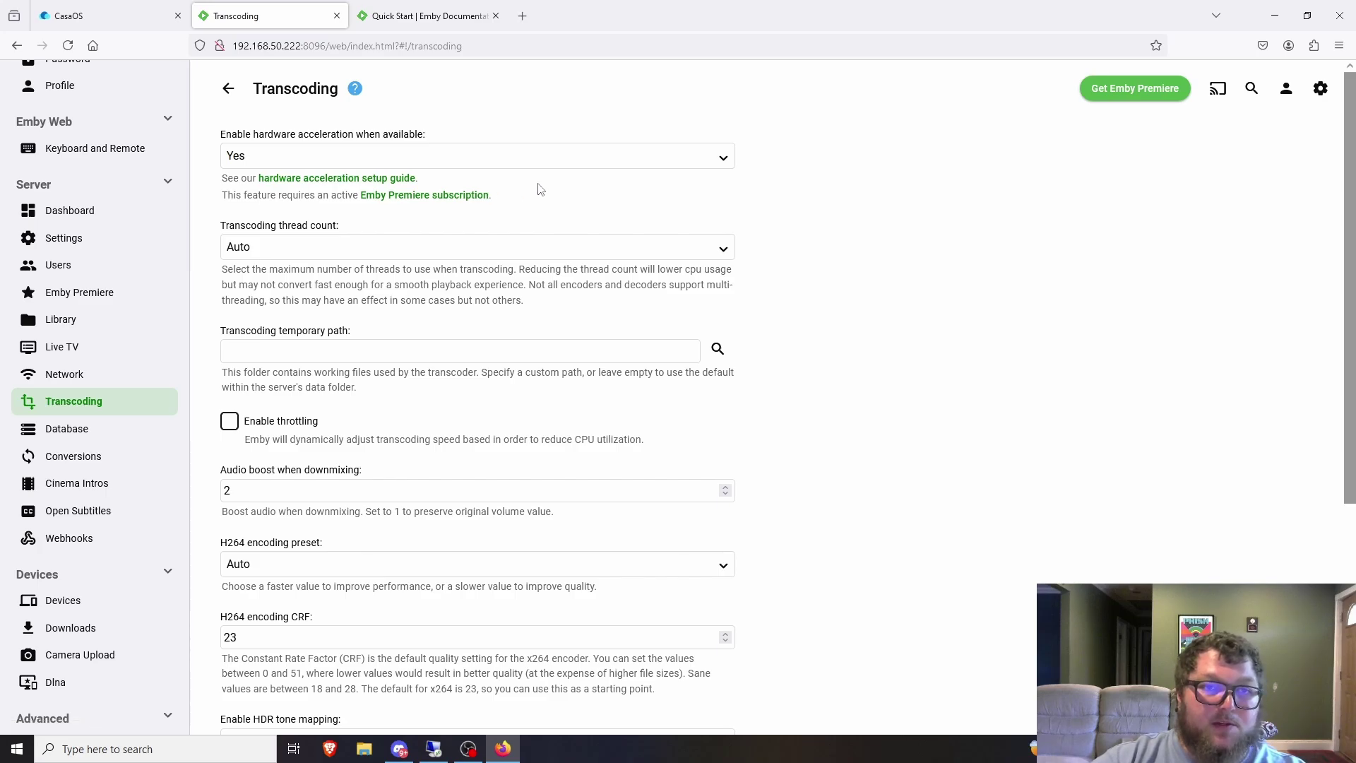
{"action": "scroll", "coordinate": [436, 333], "scroll_direction": "down", "scroll_amount": 2}
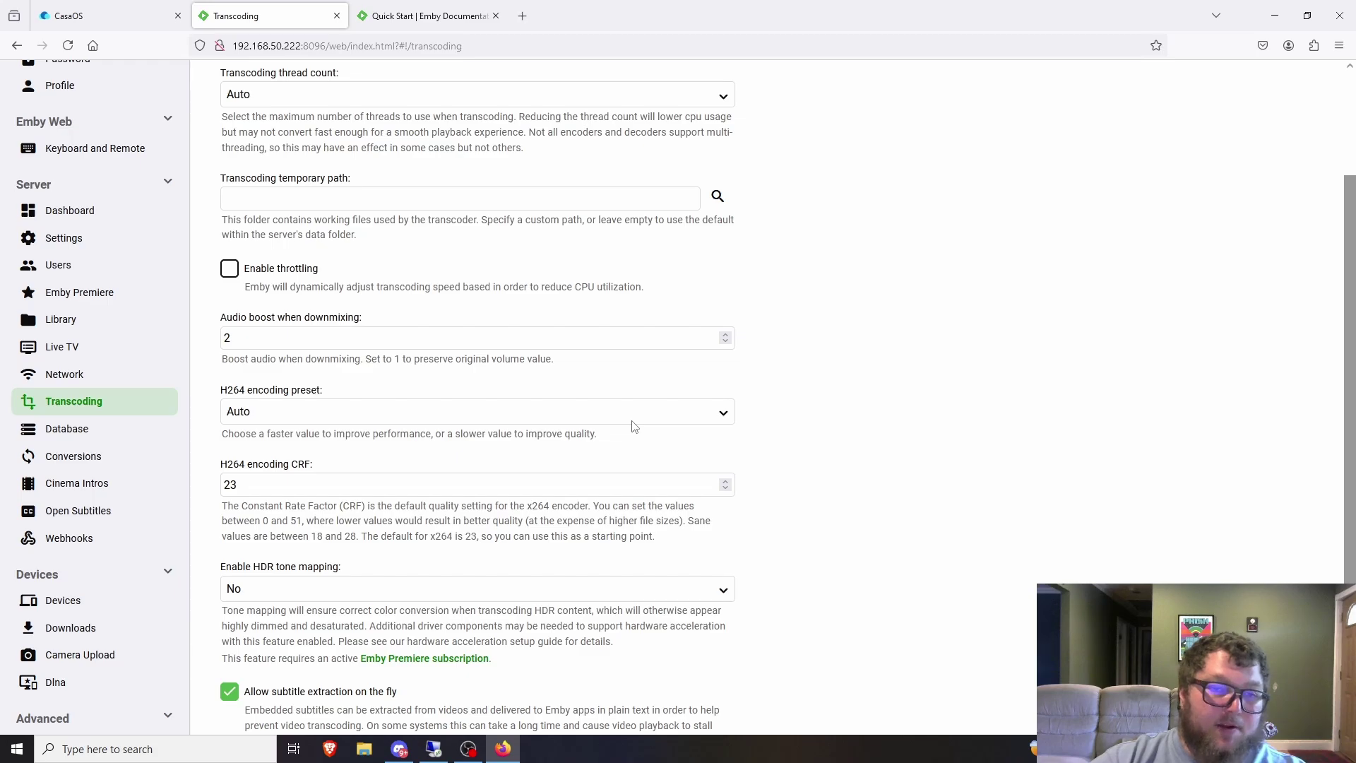
{"action": "scroll", "coordinate": [630, 428], "scroll_direction": "up", "scroll_amount": 2}
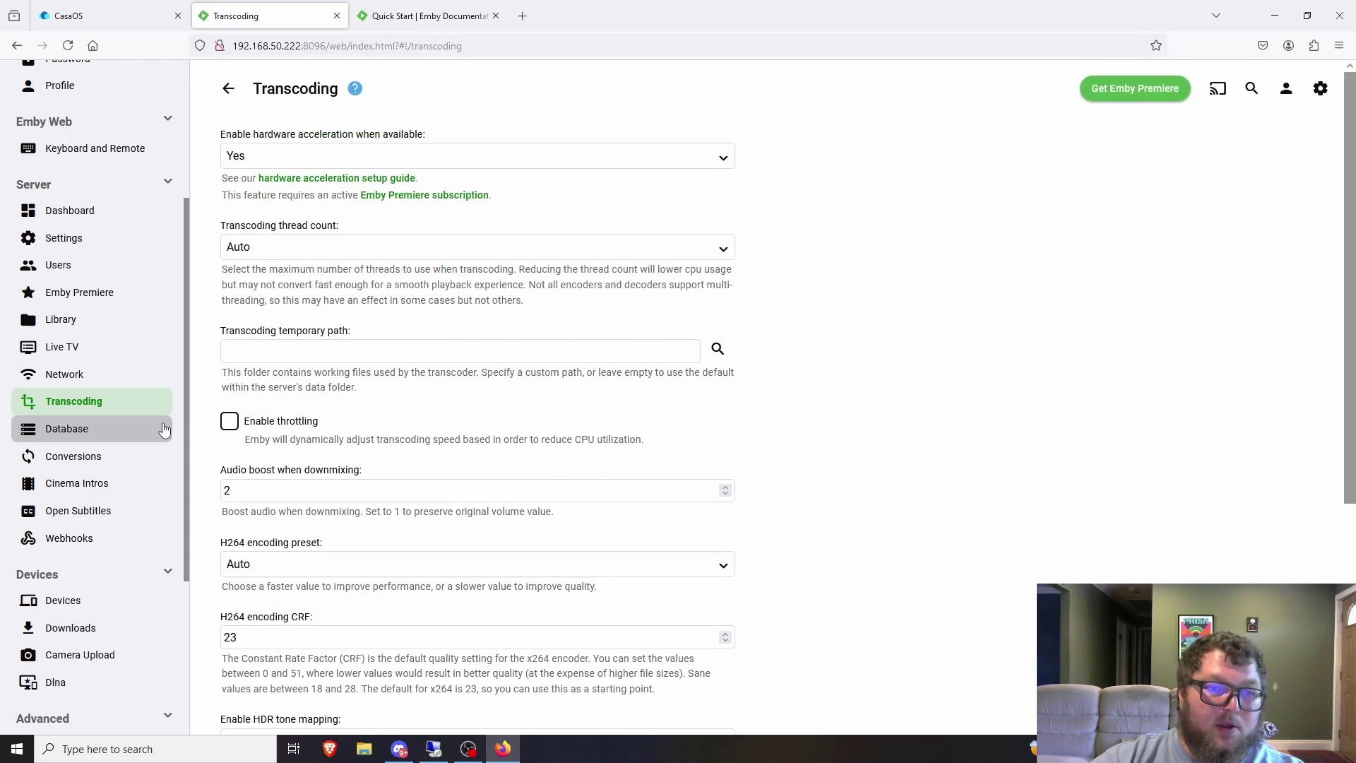
Step: Visit the Database settings, then open Conversions, which reports no downloads found
{"action": "left_click", "coordinate": [67, 429]}
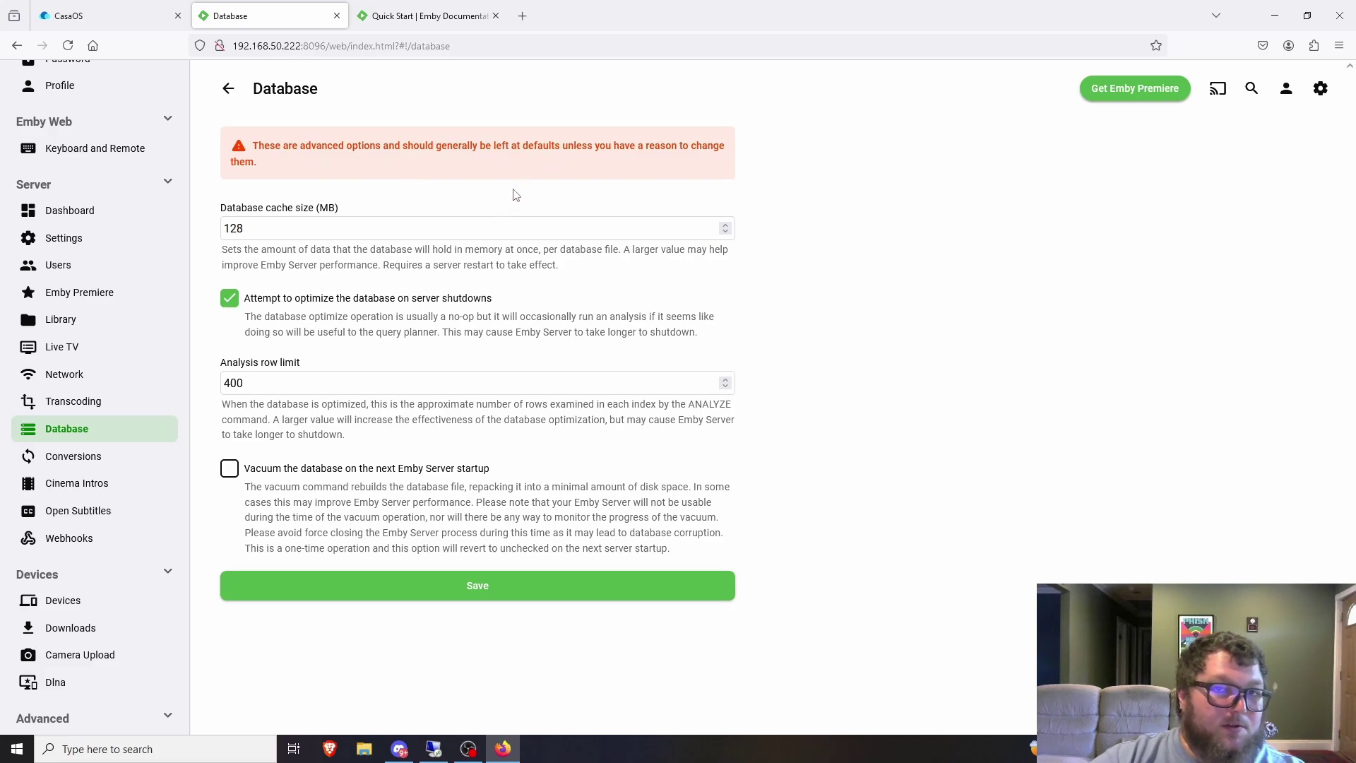
{"action": "left_click", "coordinate": [67, 458]}
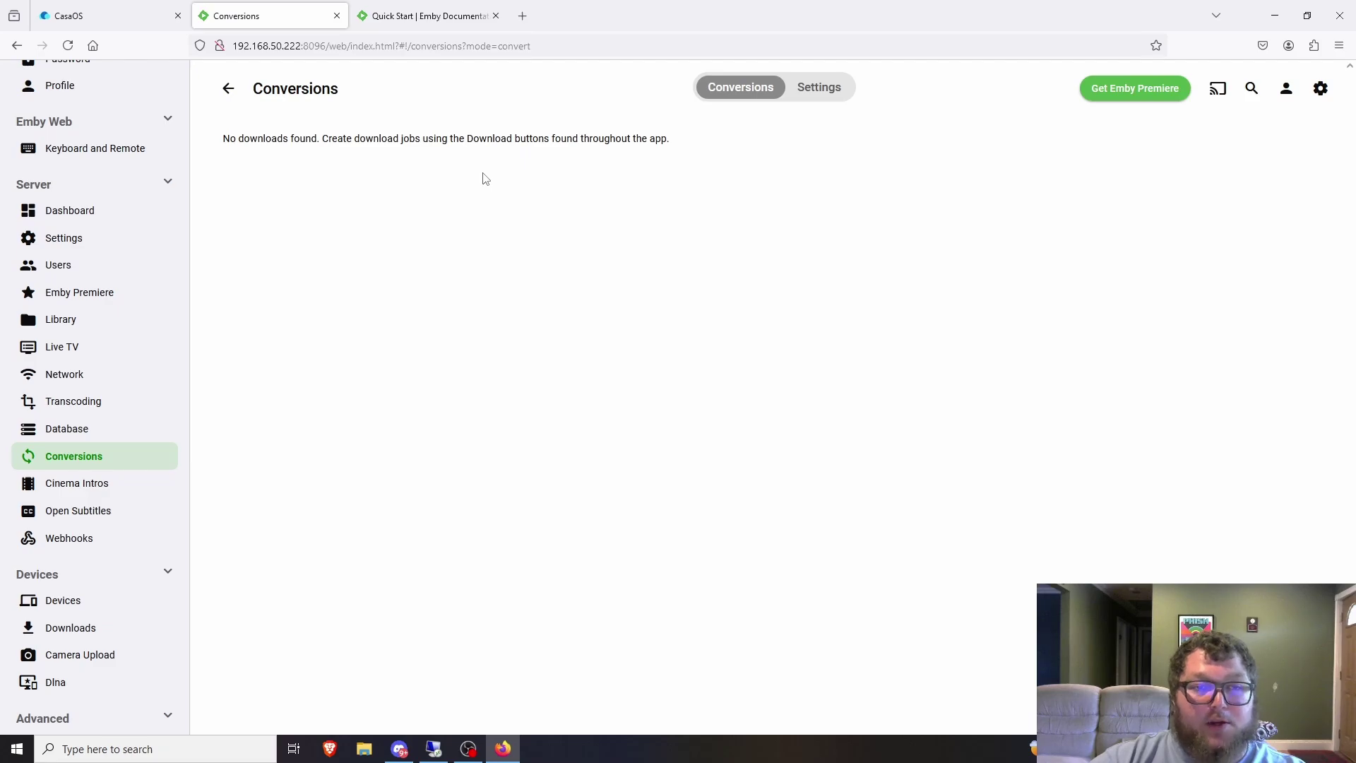
Step: View Cinema Intros settings and its wiki help, then move on to Open Subtitles settings
{"action": "left_click", "coordinate": [129, 486]}
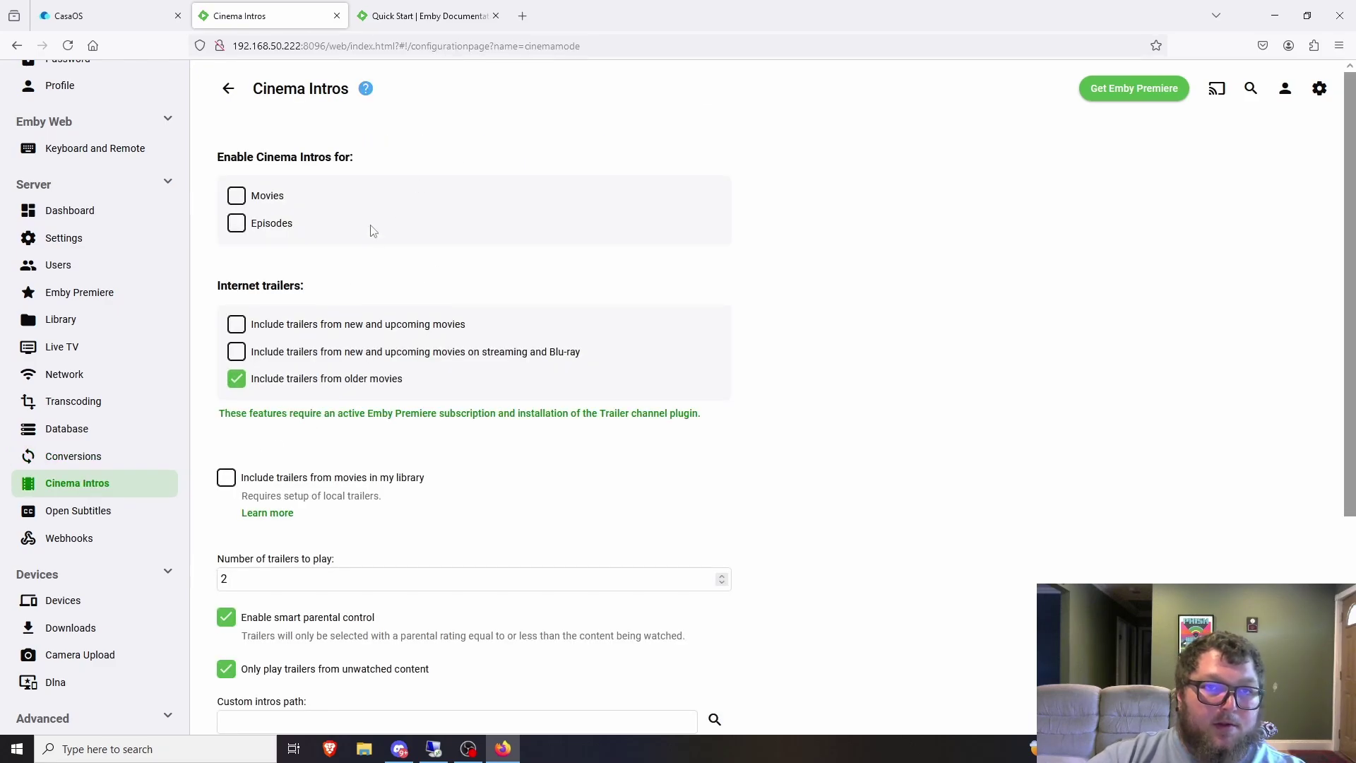
{"action": "left_click", "coordinate": [366, 88]}
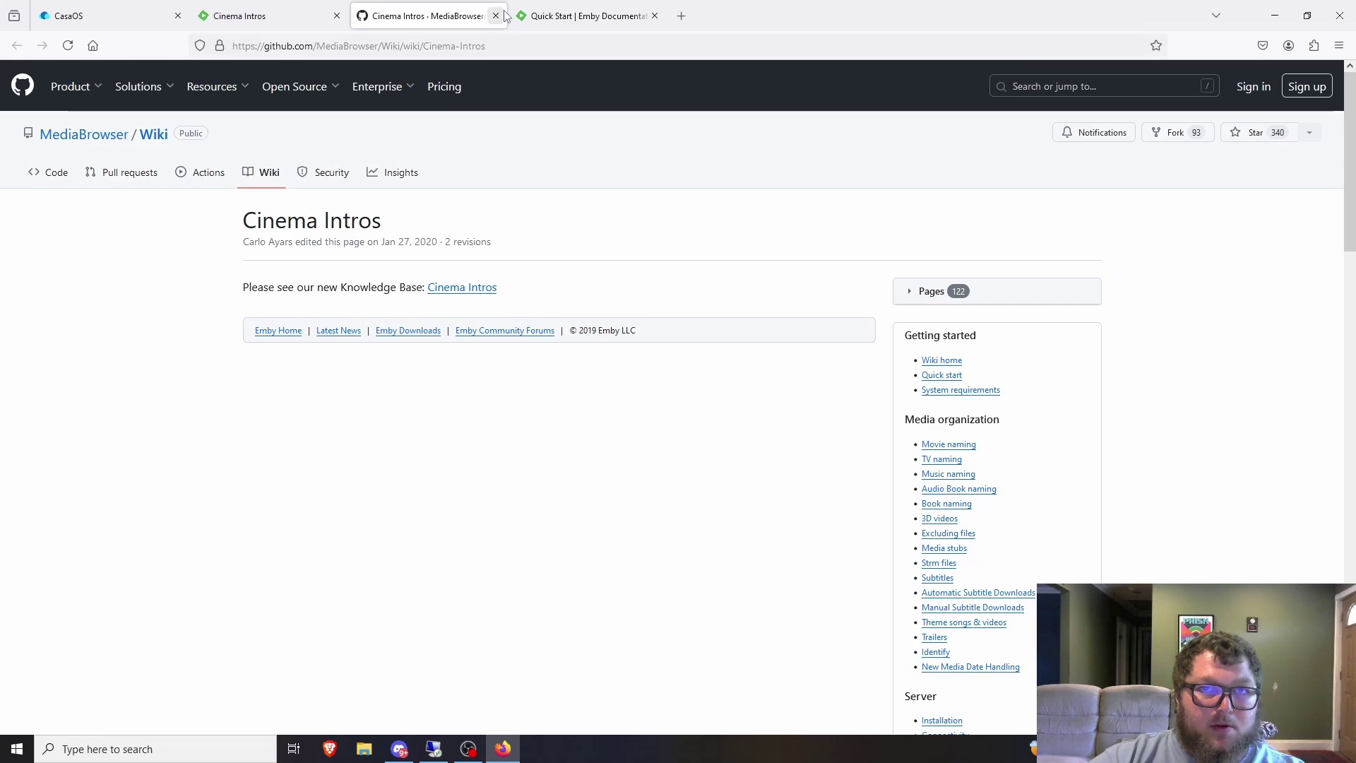
{"action": "left_click", "coordinate": [496, 15]}
{"action": "scroll", "coordinate": [363, 343], "scroll_direction": "down", "scroll_amount": 3}
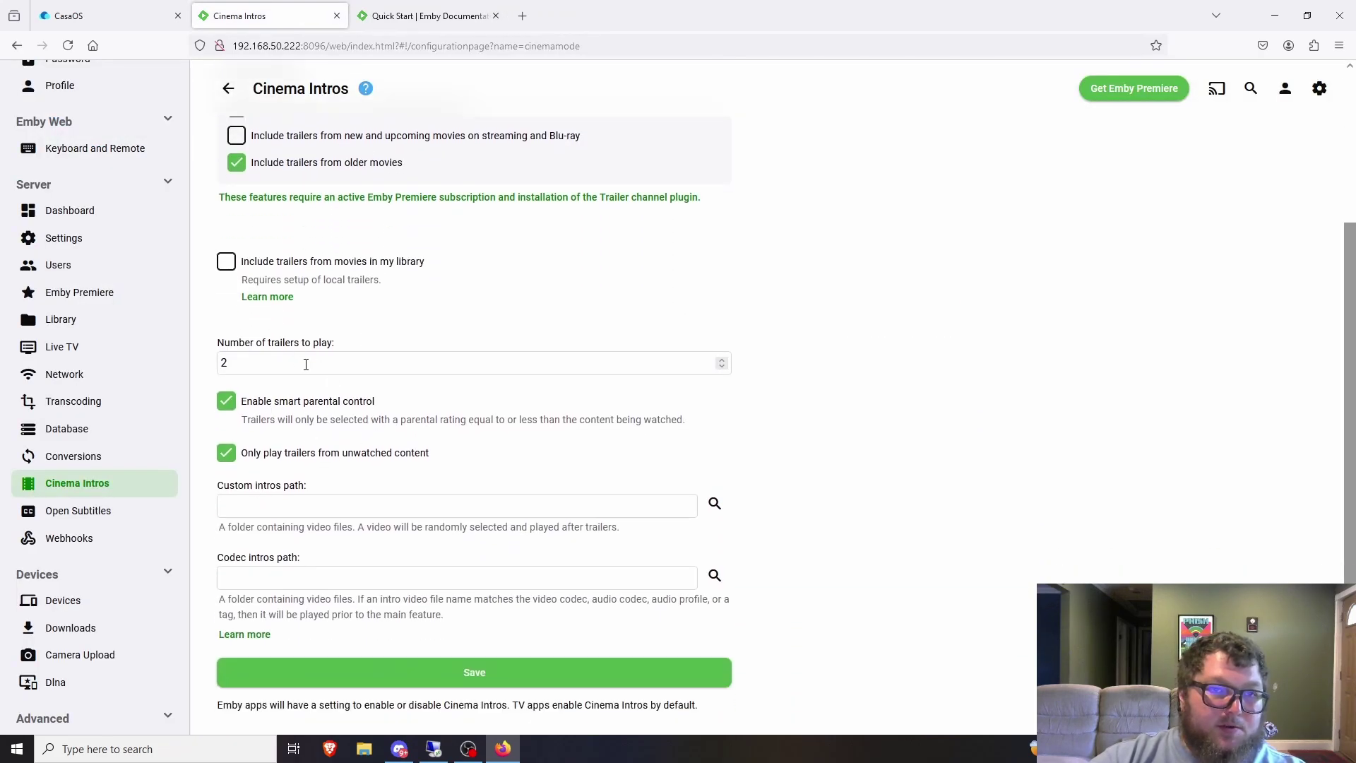
{"action": "left_click", "coordinate": [120, 517]}
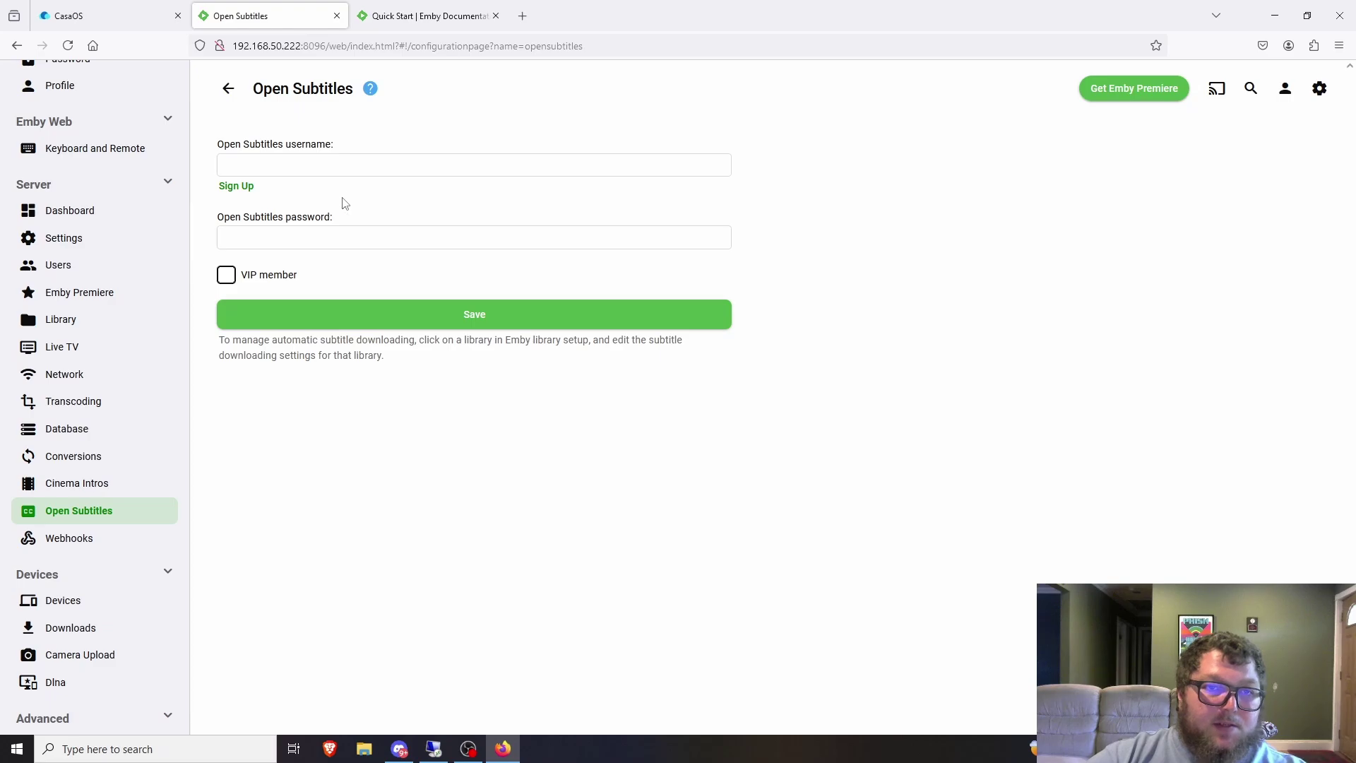
Step: Browse the Add Webhook dialog without saving, then go to Devices listing Firefox Windows
{"action": "left_click", "coordinate": [113, 543]}
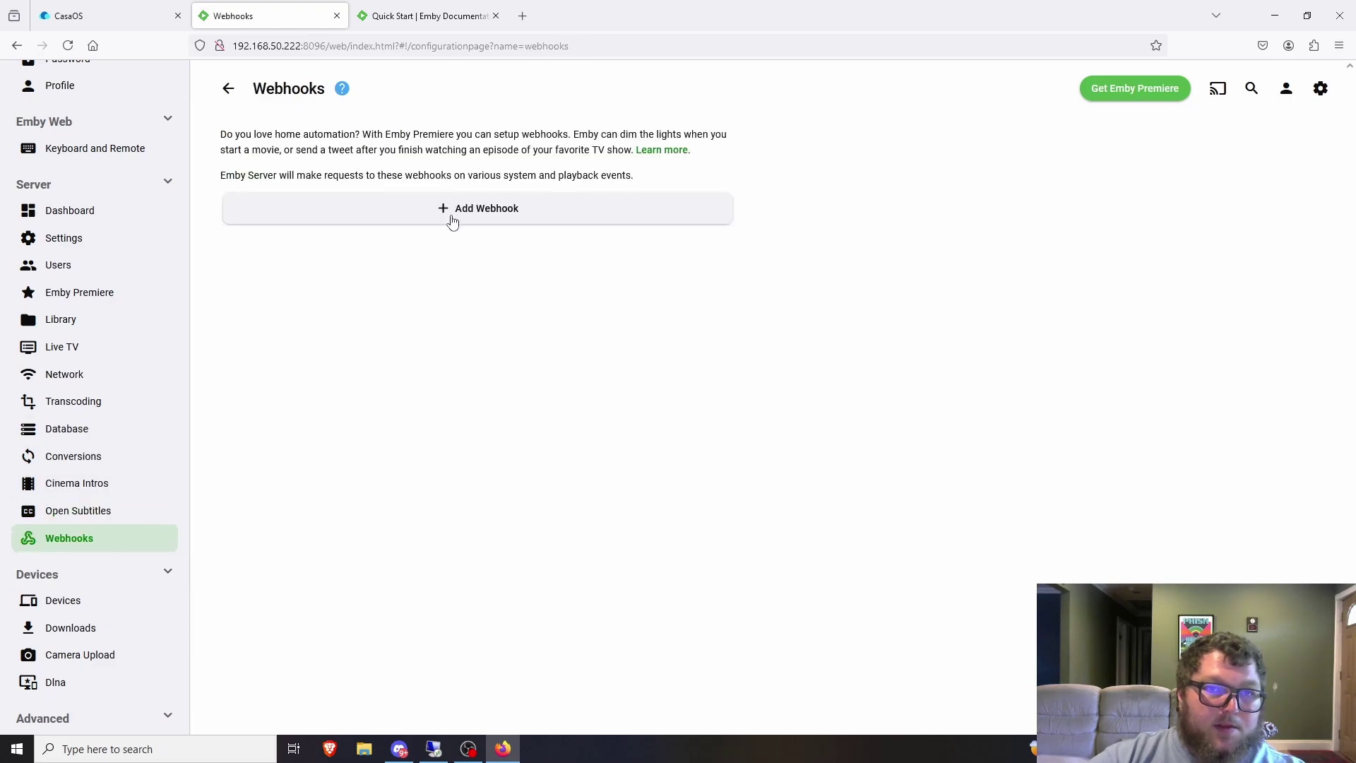
{"action": "left_click", "coordinate": [456, 211]}
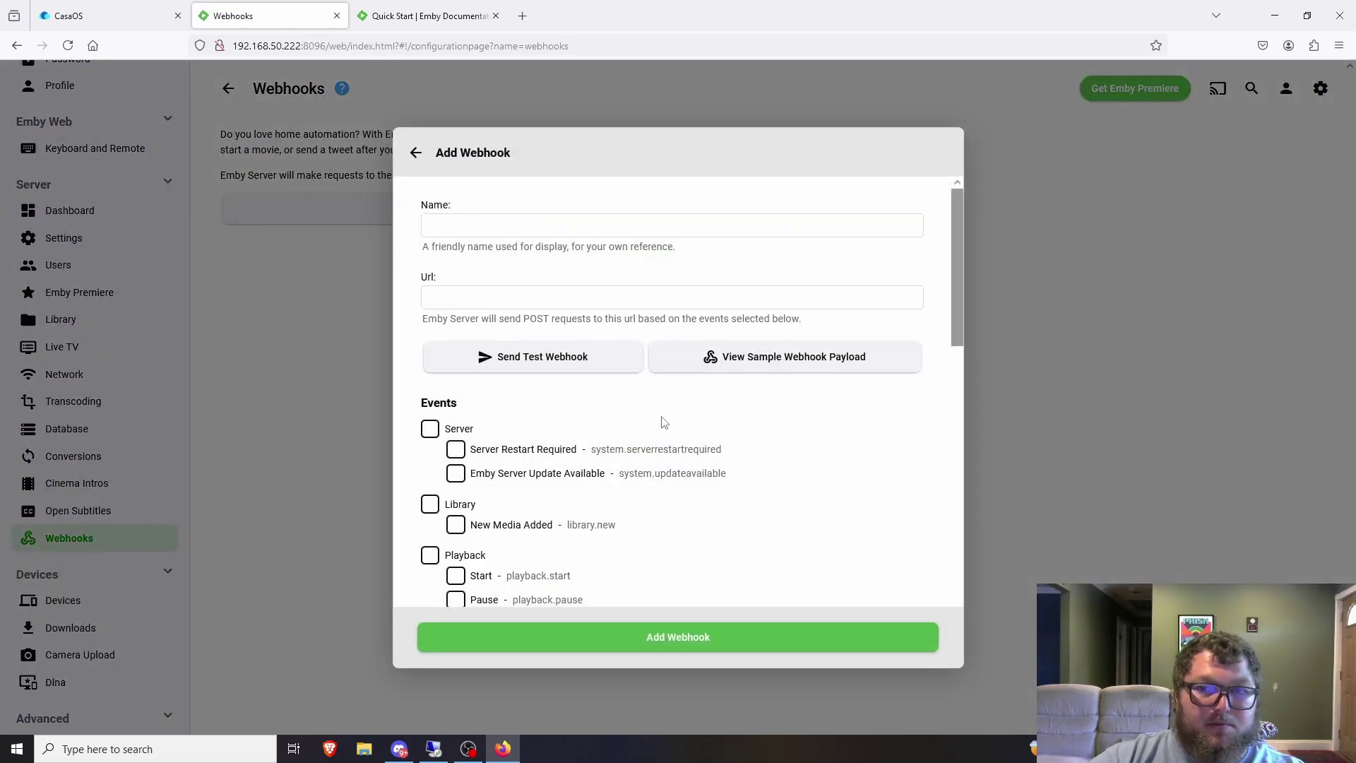
{"action": "scroll", "coordinate": [543, 459], "scroll_direction": "down", "scroll_amount": 3}
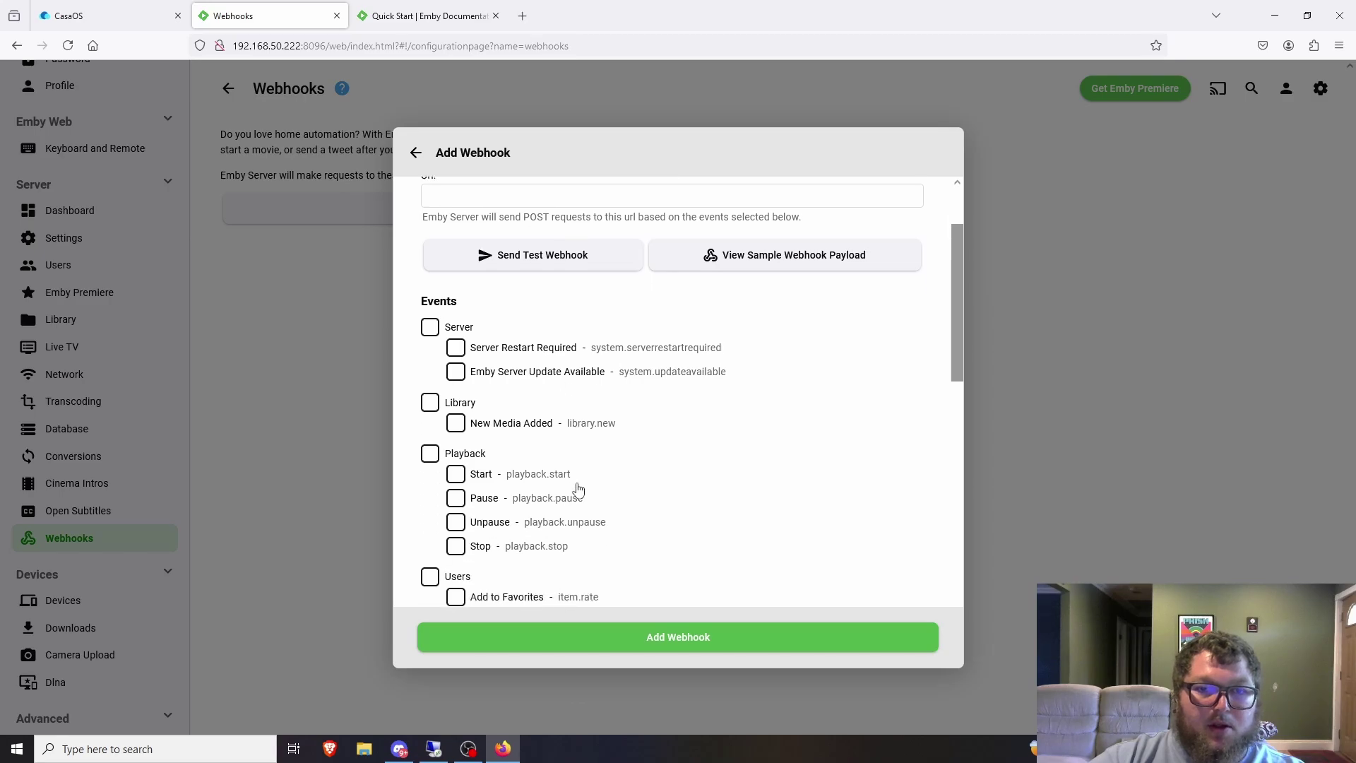
{"action": "scroll", "coordinate": [554, 403], "scroll_direction": "down", "scroll_amount": 3}
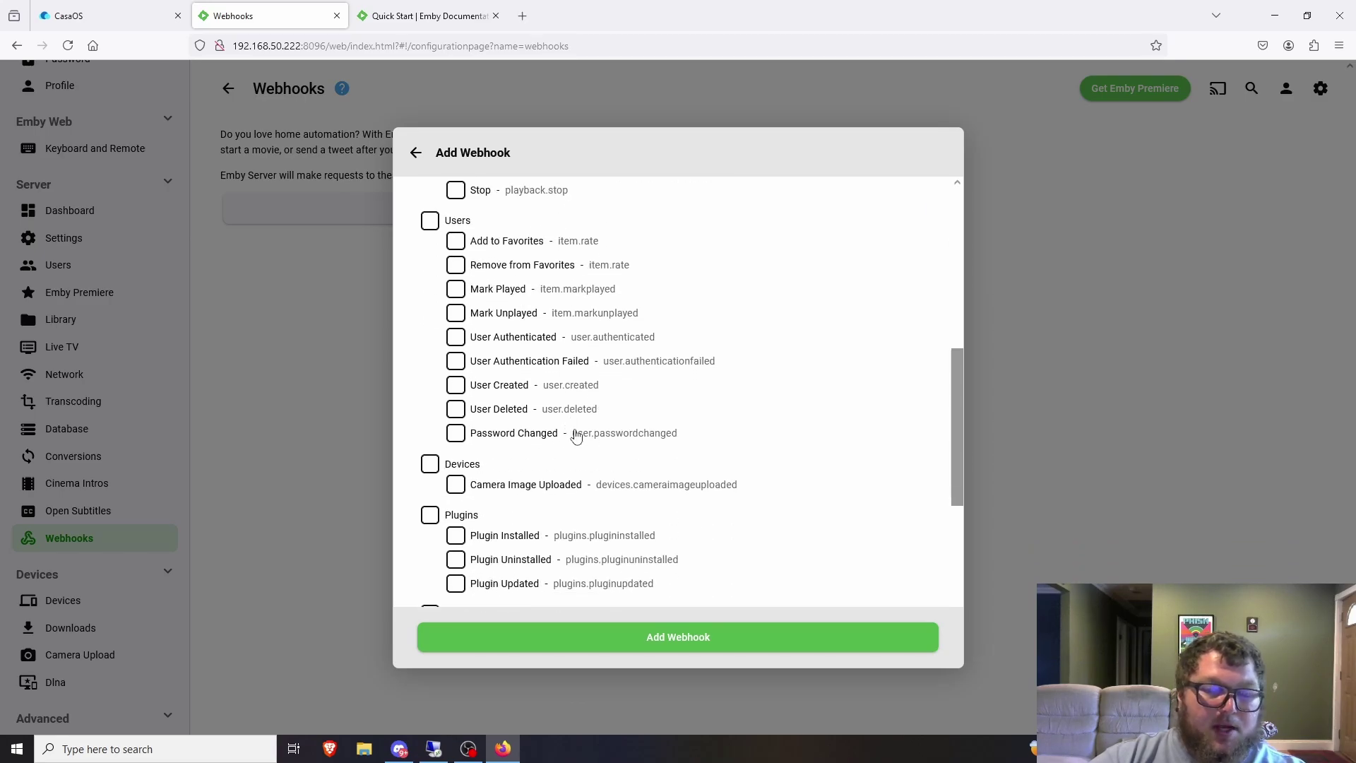
{"action": "scroll", "coordinate": [597, 430], "scroll_direction": "down", "scroll_amount": 6}
{"action": "scroll", "coordinate": [636, 487], "scroll_direction": "up", "scroll_amount": 4}
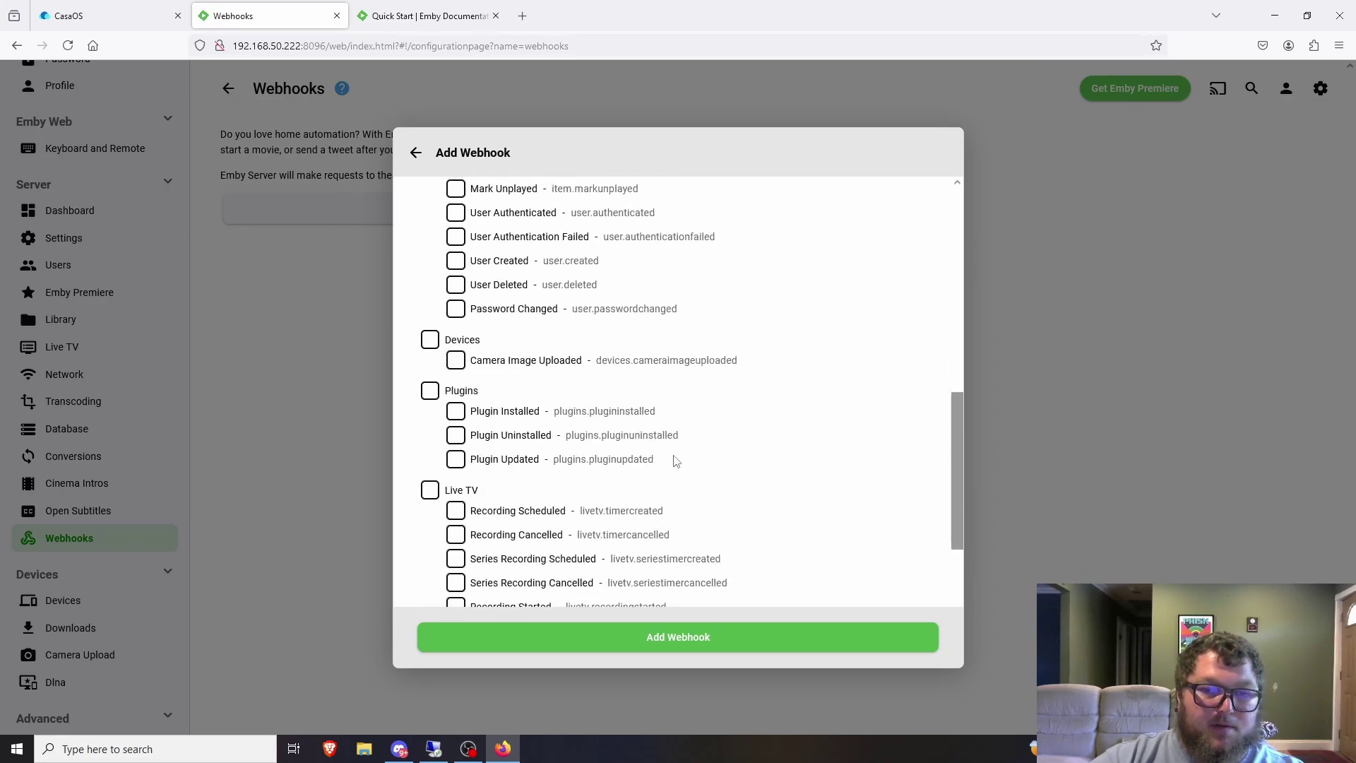
{"action": "scroll", "coordinate": [675, 461], "scroll_direction": "up", "scroll_amount": 10}
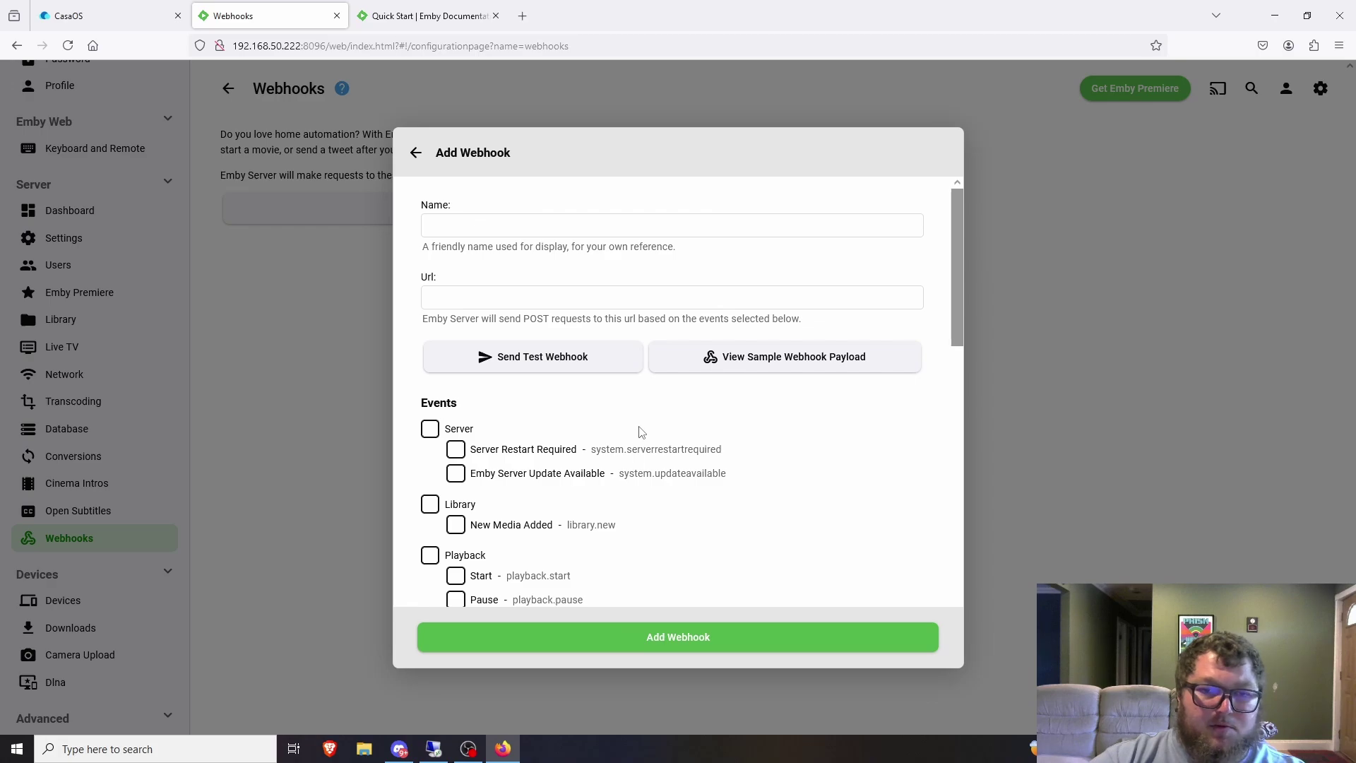
{"action": "scroll", "coordinate": [636, 438], "scroll_direction": "down", "scroll_amount": 3}
{"action": "scroll", "coordinate": [600, 436], "scroll_direction": "up", "scroll_amount": 2}
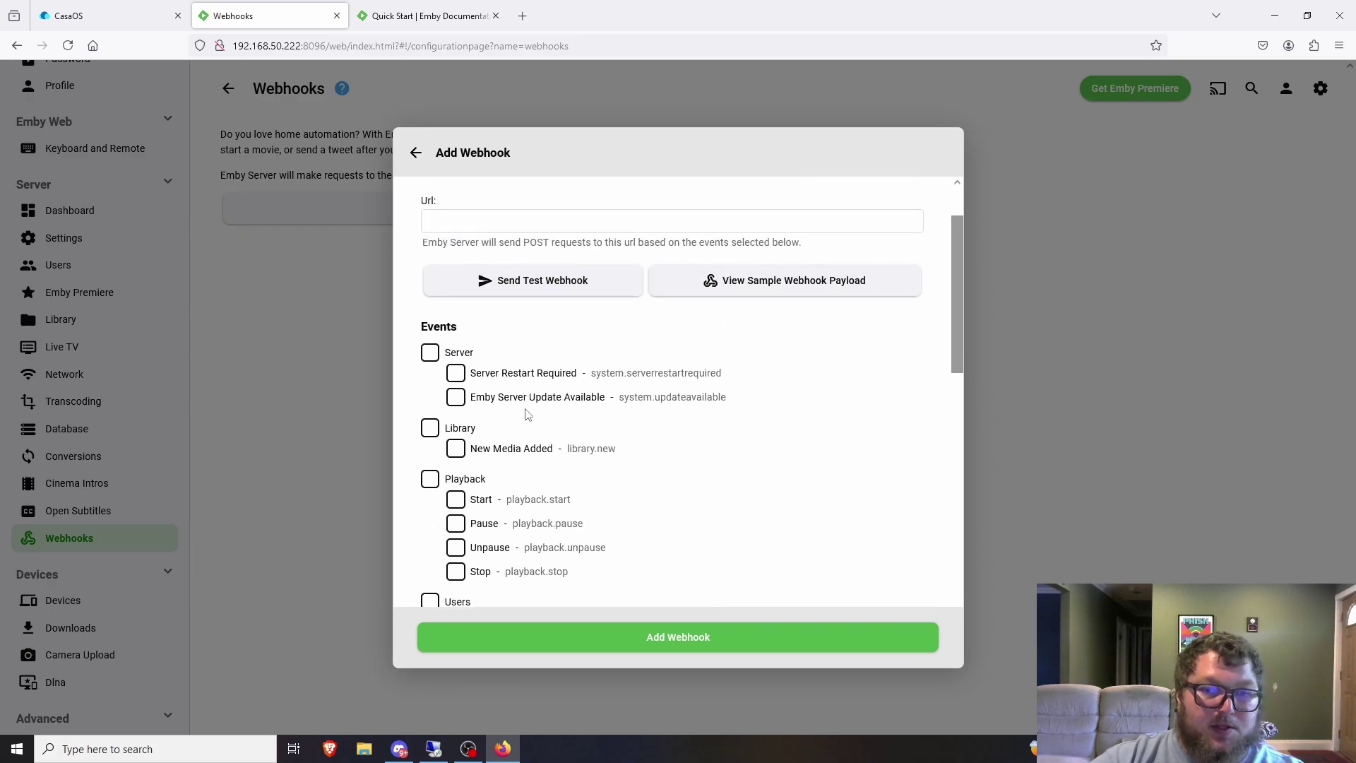
{"action": "scroll", "coordinate": [526, 414], "scroll_direction": "down", "scroll_amount": 2}
{"action": "scroll", "coordinate": [505, 357], "scroll_direction": "down", "scroll_amount": 2}
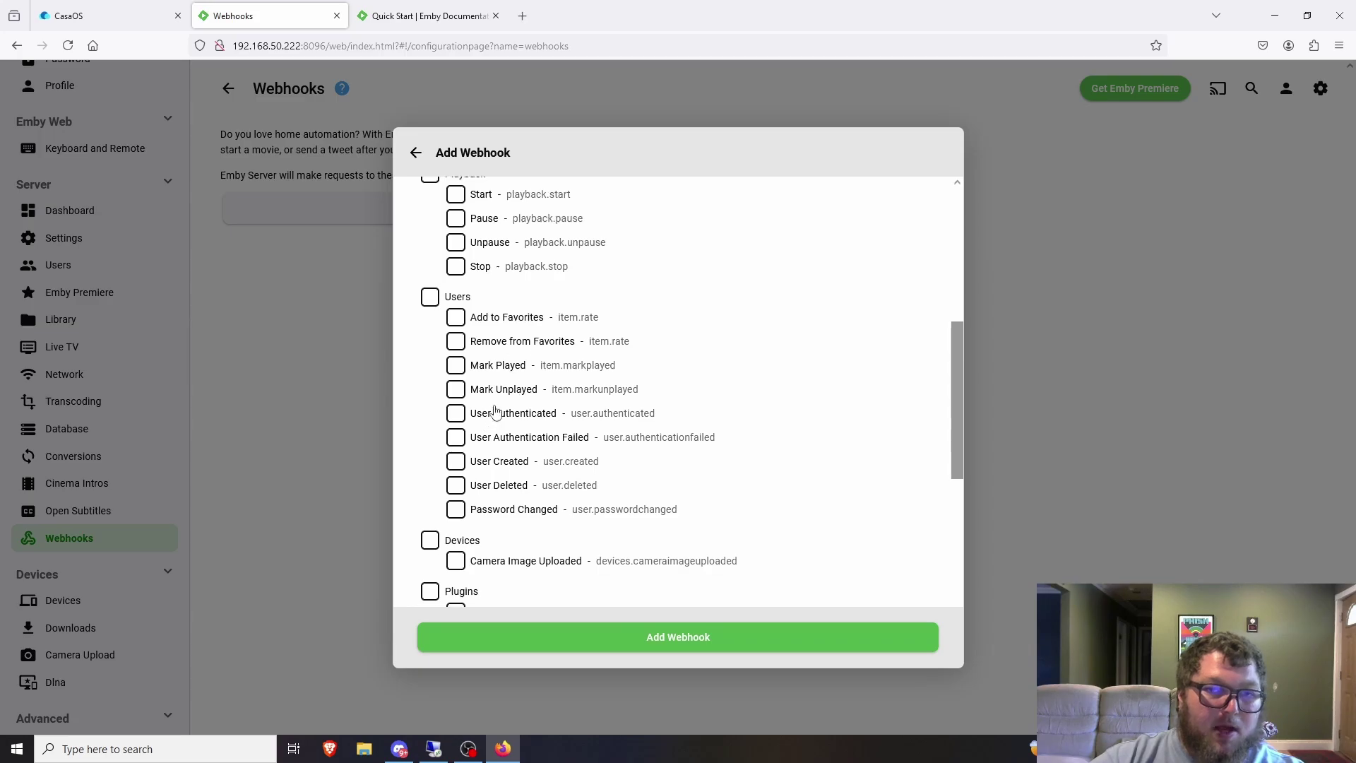
{"action": "scroll", "coordinate": [503, 410], "scroll_direction": "up", "scroll_amount": 2}
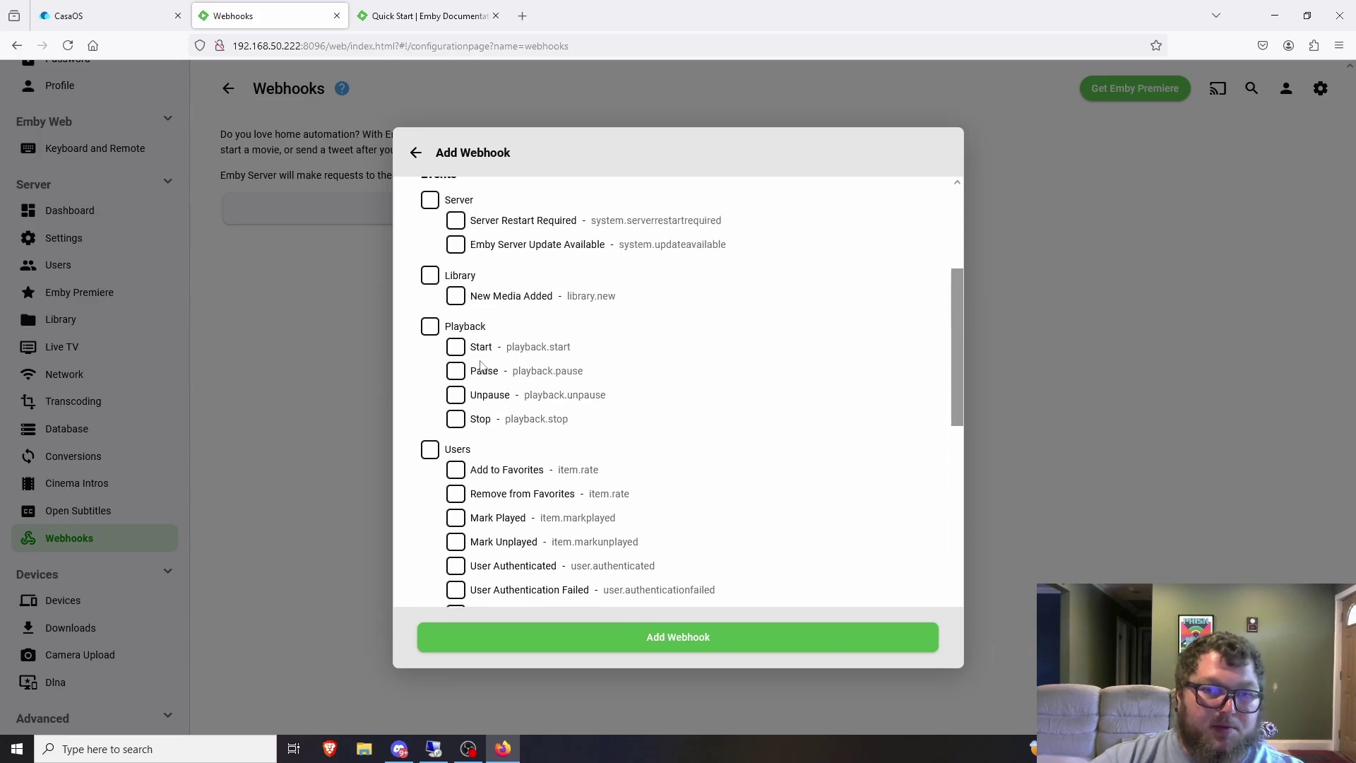
{"action": "scroll", "coordinate": [459, 367], "scroll_direction": "down", "scroll_amount": 2}
{"action": "scroll", "coordinate": [481, 418], "scroll_direction": "down", "scroll_amount": 2}
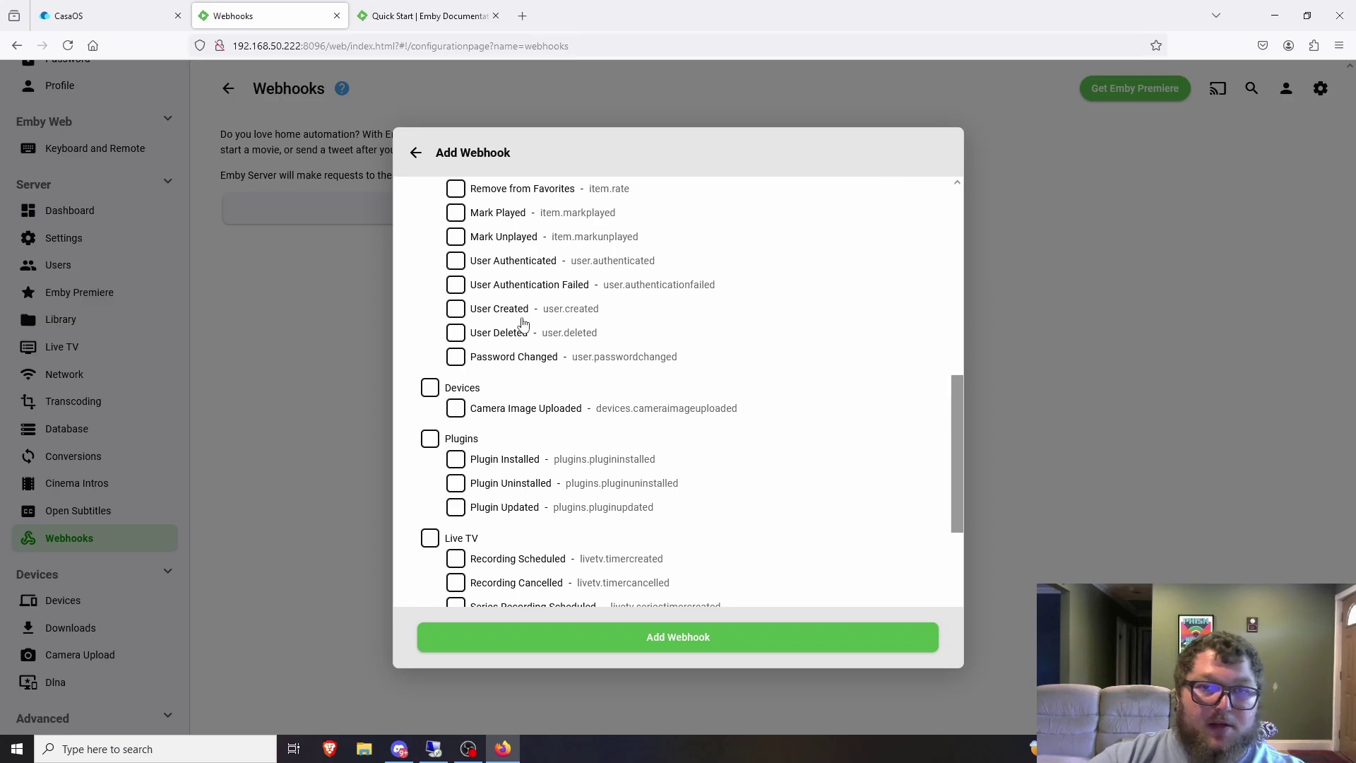
{"action": "scroll", "coordinate": [522, 321], "scroll_direction": "up", "scroll_amount": 2}
{"action": "left_click", "coordinate": [413, 152]}
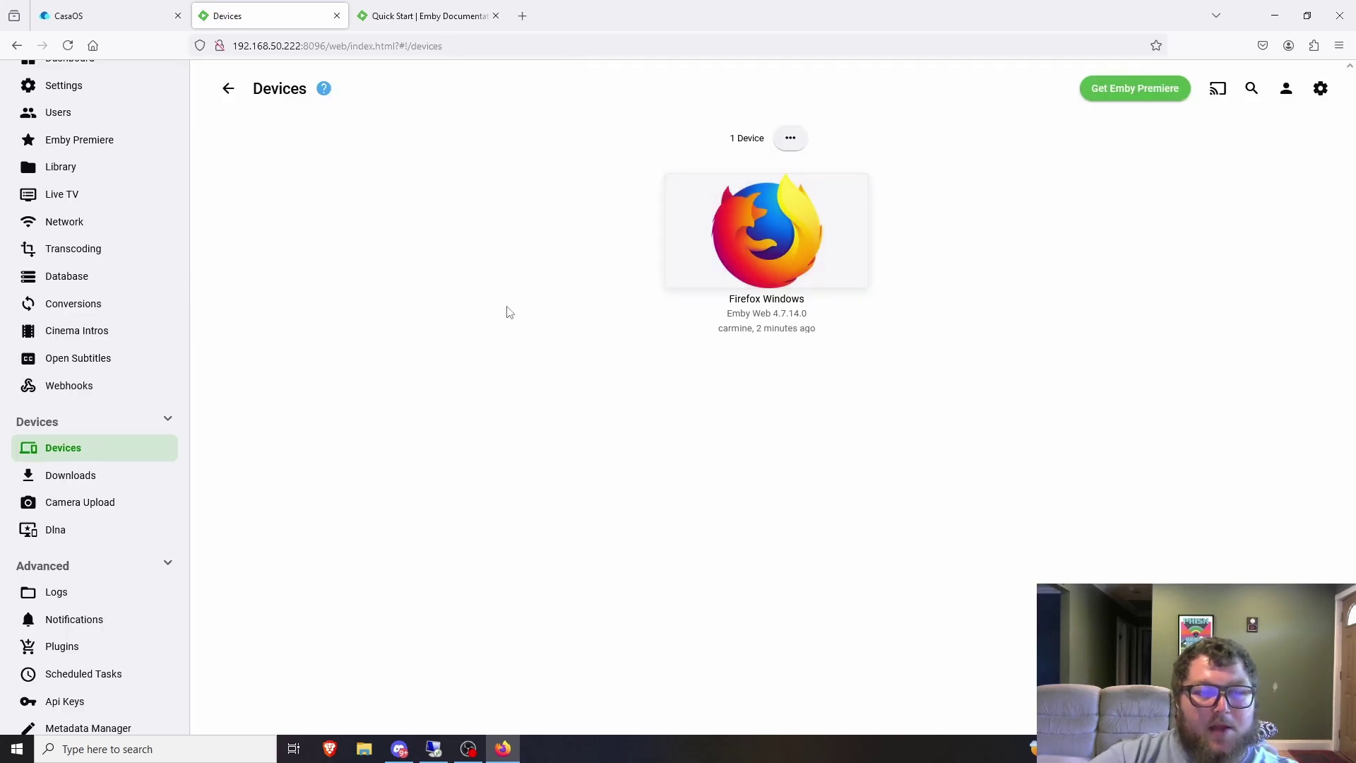
Step: Visit Downloads, then scroll the installed Plugins list from Bluray Folder Support to XmlTV
{"action": "left_click", "coordinate": [115, 479]}
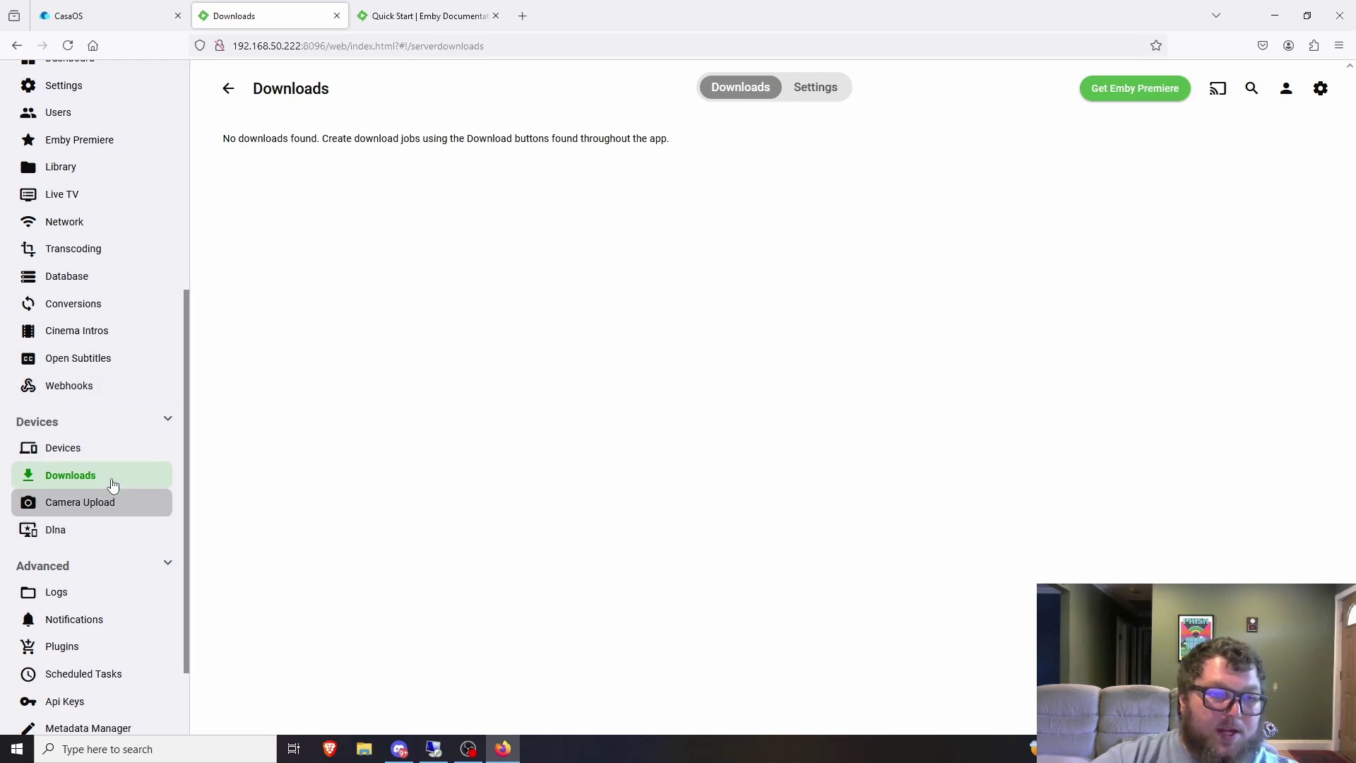
{"action": "scroll", "coordinate": [109, 524], "scroll_direction": "down", "scroll_amount": 2}
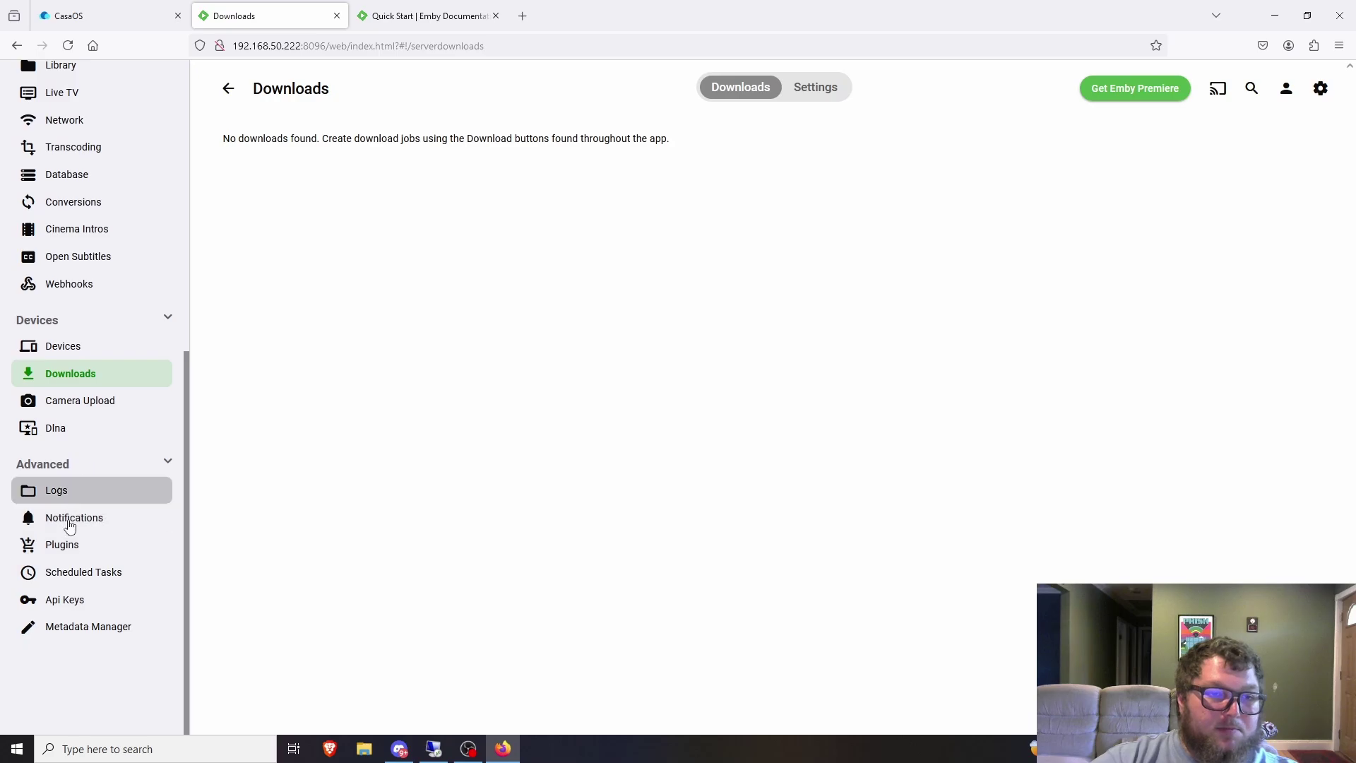
{"action": "left_click", "coordinate": [78, 558]}
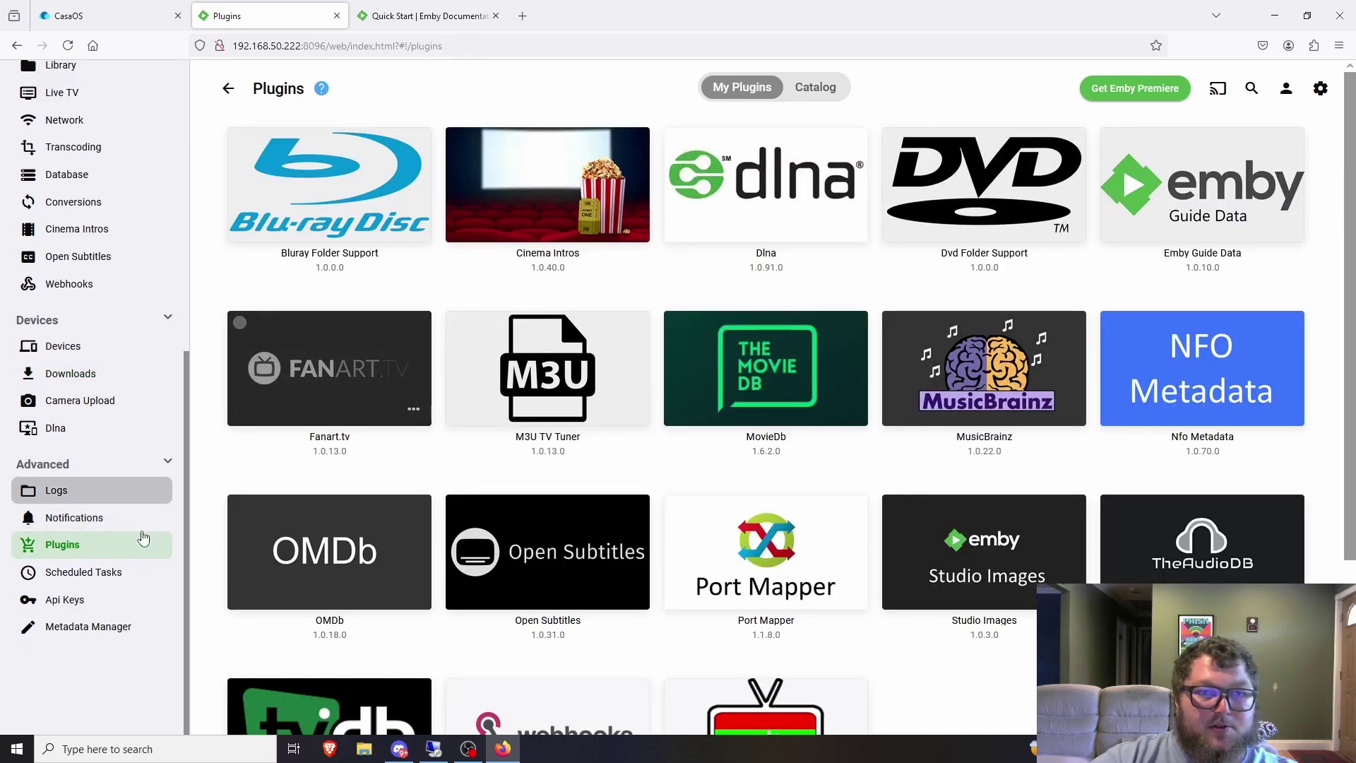
{"action": "scroll", "coordinate": [947, 466], "scroll_direction": "down", "scroll_amount": 3}
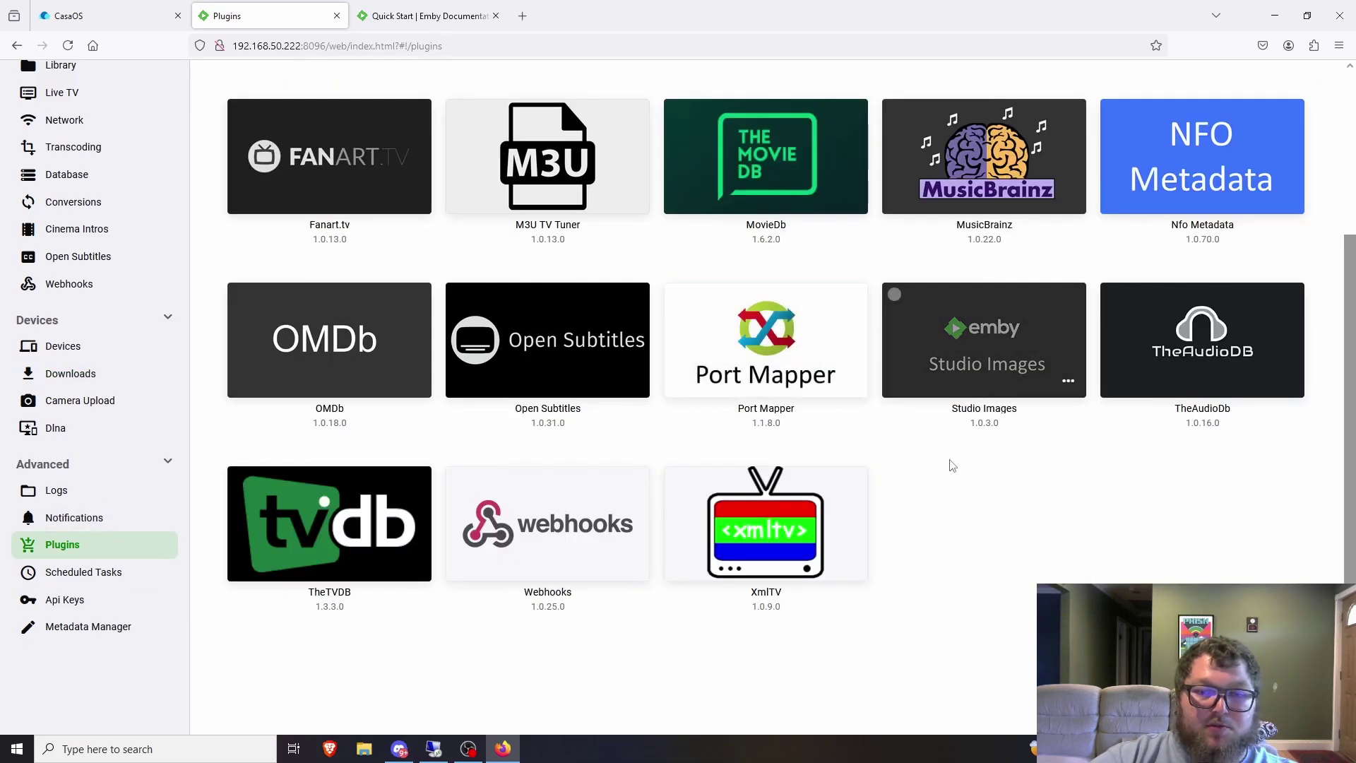
{"action": "scroll", "coordinate": [889, 526], "scroll_direction": "up", "scroll_amount": 3}
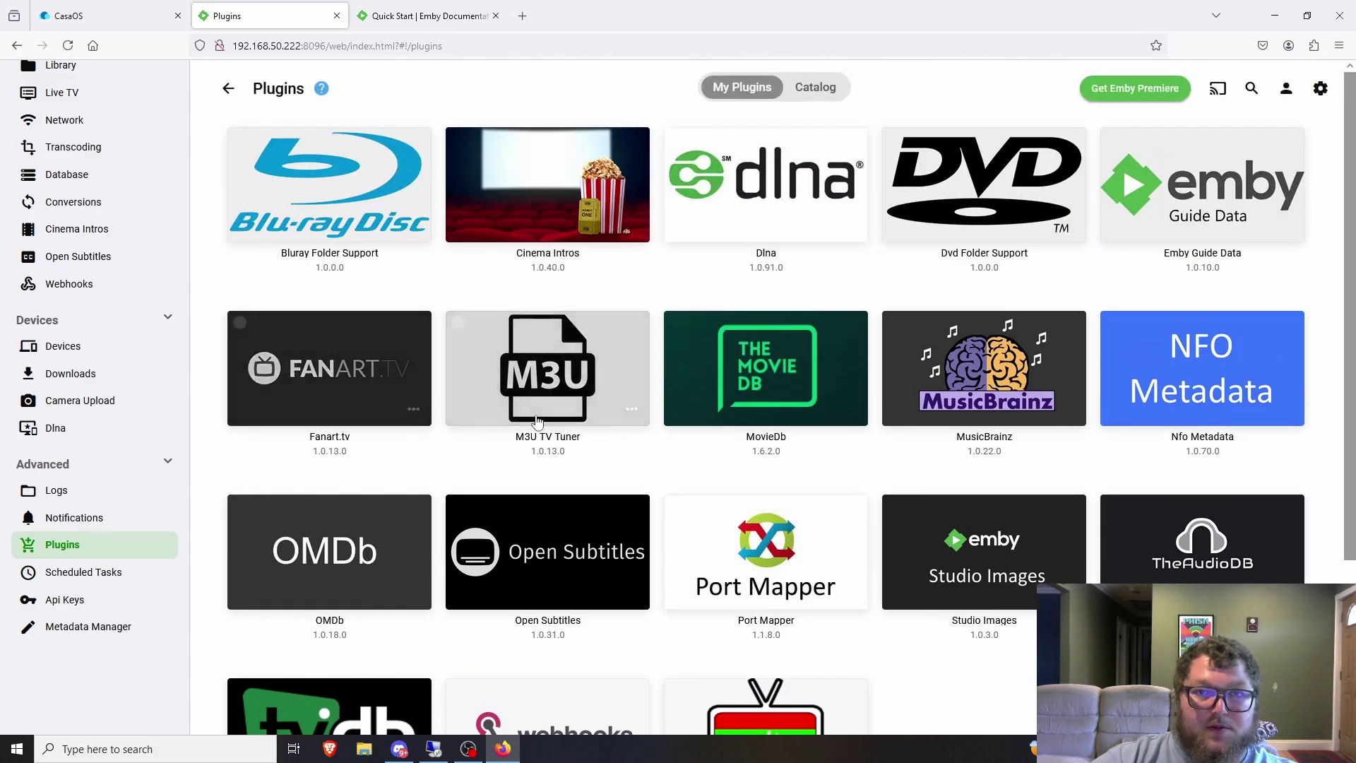
Step: Switch to the plugin Catalog and scroll down through its categories to the Reporting row
{"action": "left_click", "coordinate": [798, 92]}
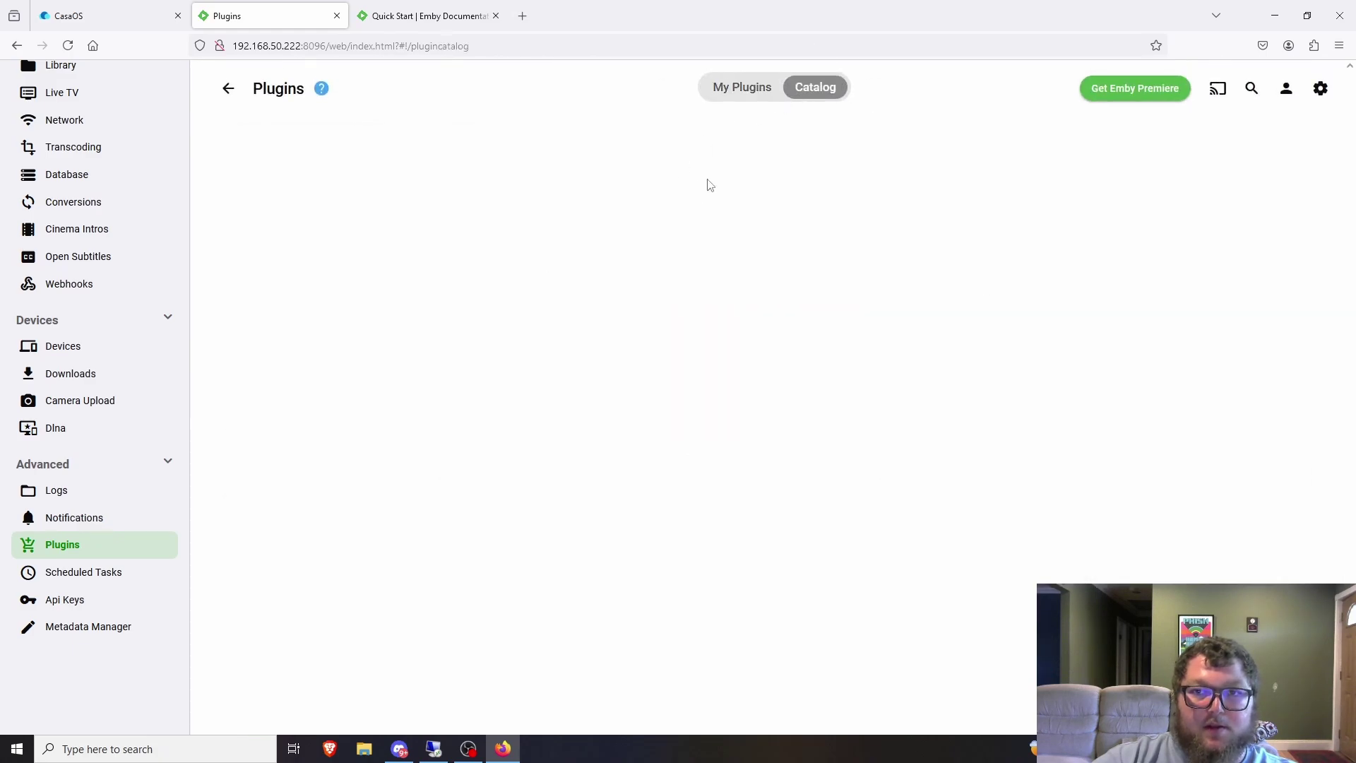
{"action": "left_click", "coordinate": [742, 88]}
{"action": "left_click", "coordinate": [819, 90]}
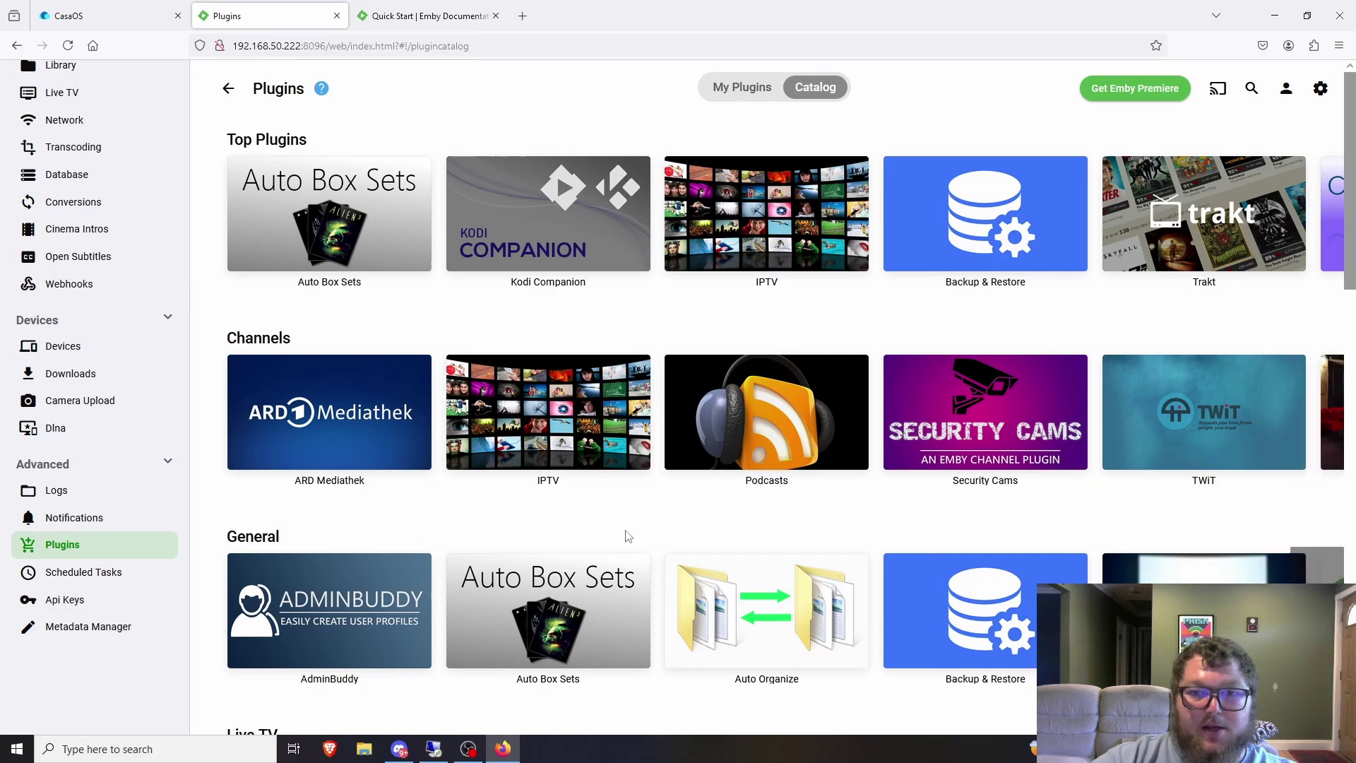
{"action": "scroll", "coordinate": [622, 524], "scroll_direction": "down", "scroll_amount": 4}
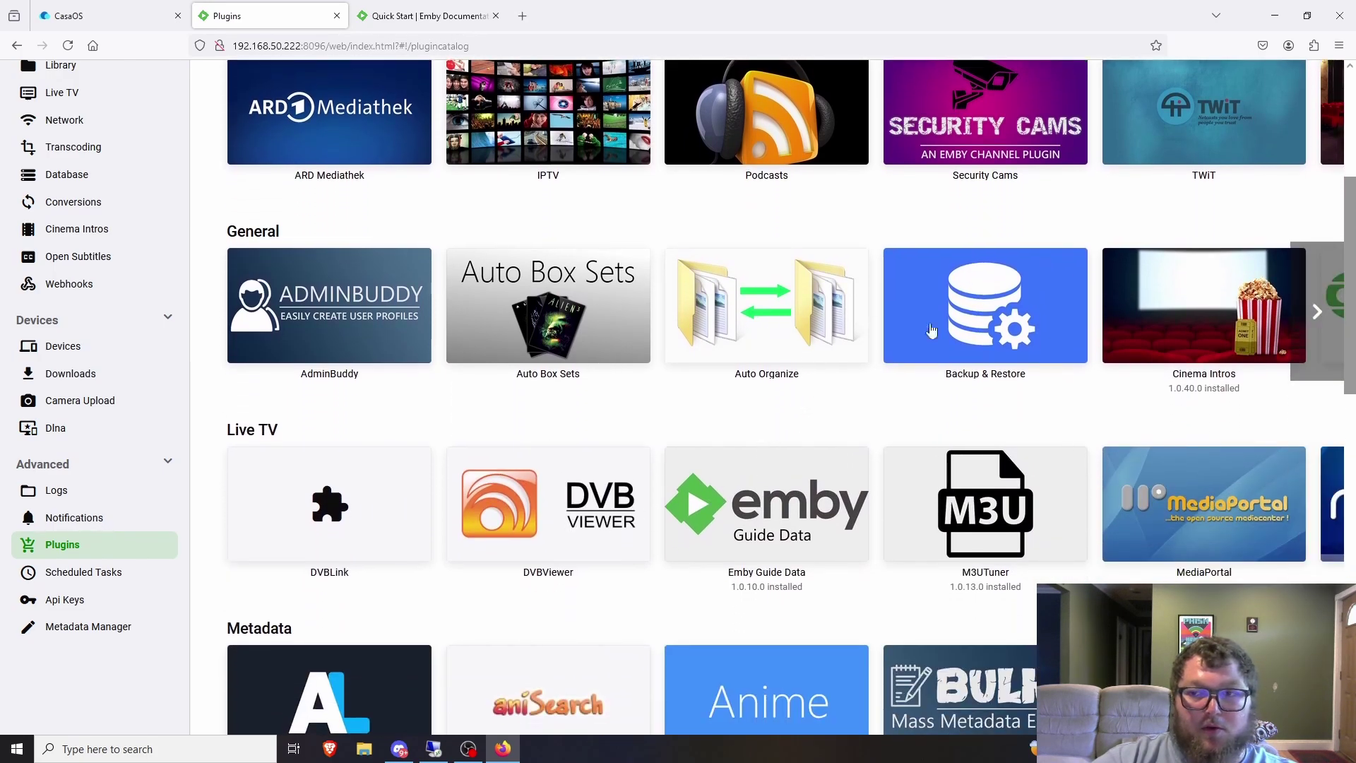
{"action": "scroll", "coordinate": [853, 378], "scroll_direction": "down", "scroll_amount": 3}
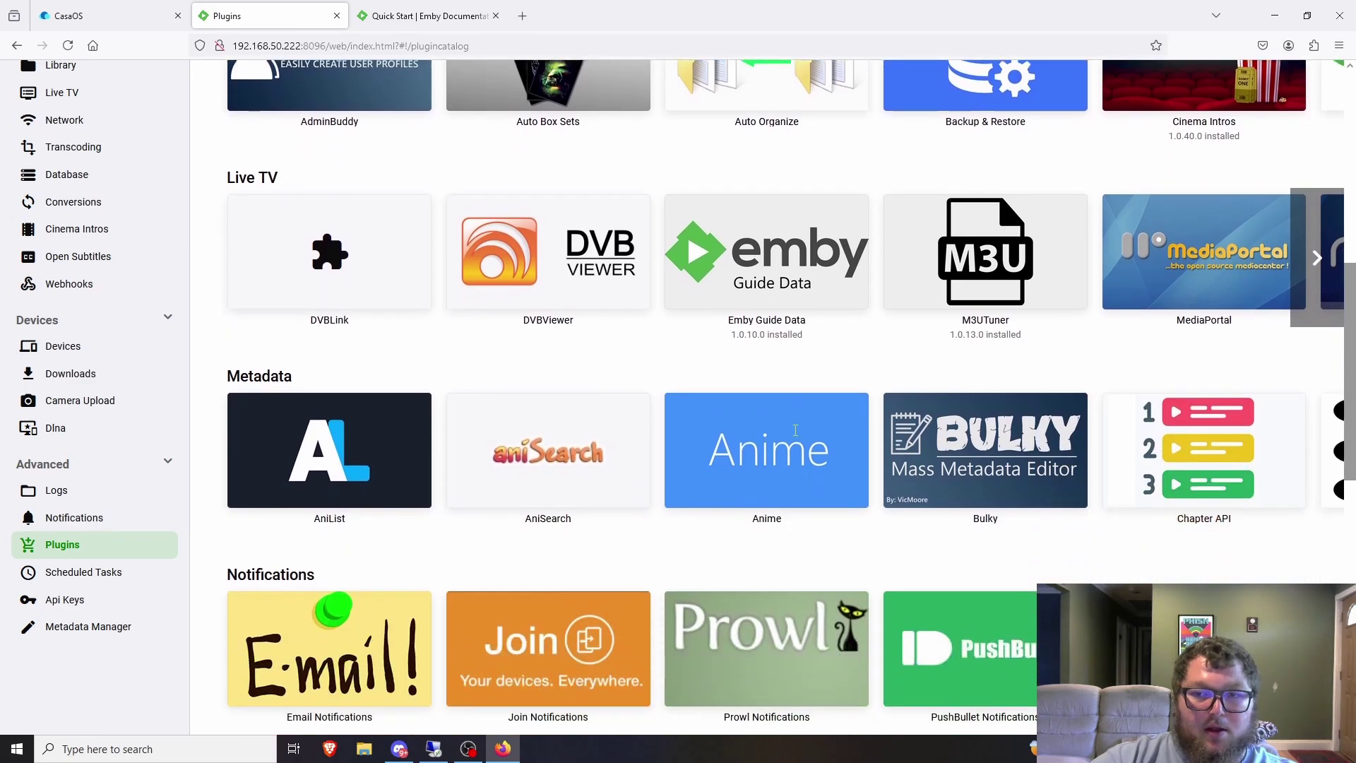
{"action": "scroll", "coordinate": [460, 466], "scroll_direction": "down", "scroll_amount": 3}
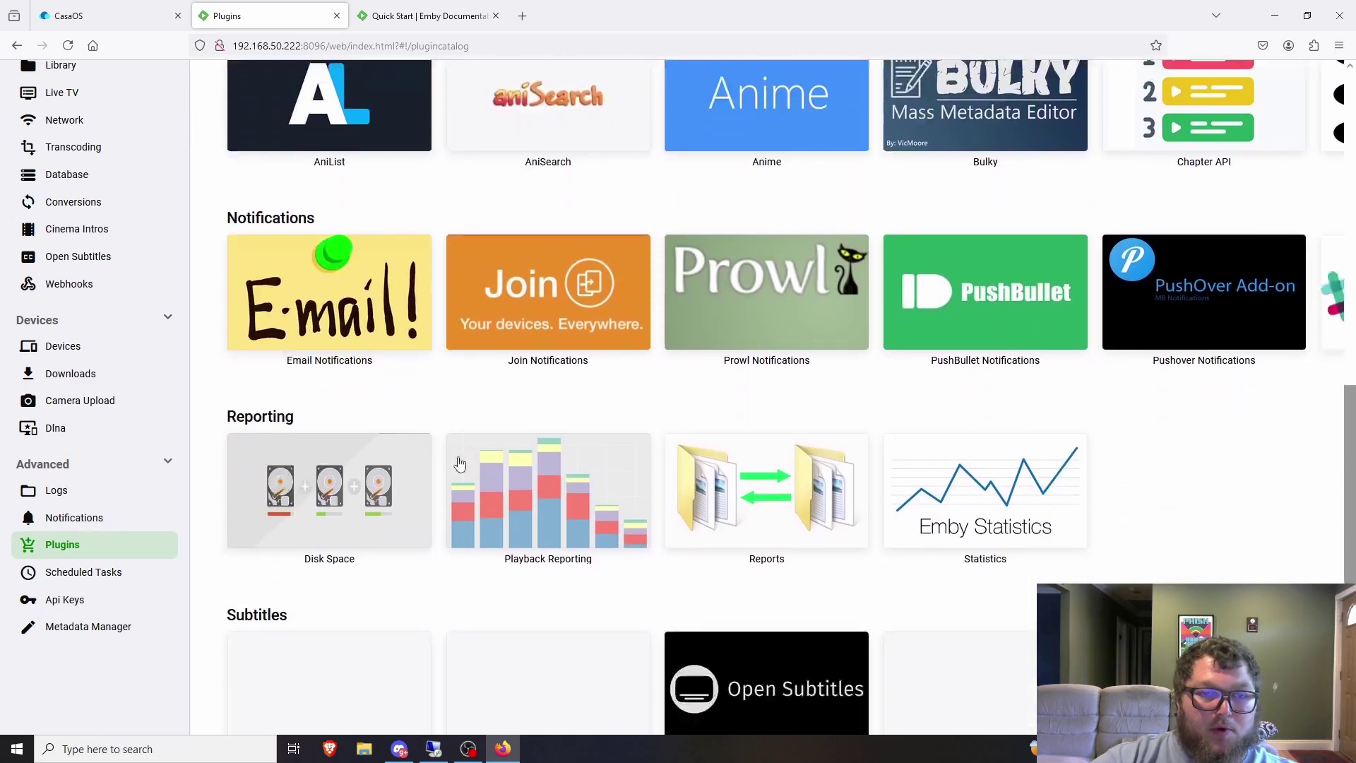
{"action": "scroll", "coordinate": [460, 466], "scroll_direction": "down", "scroll_amount": 3}
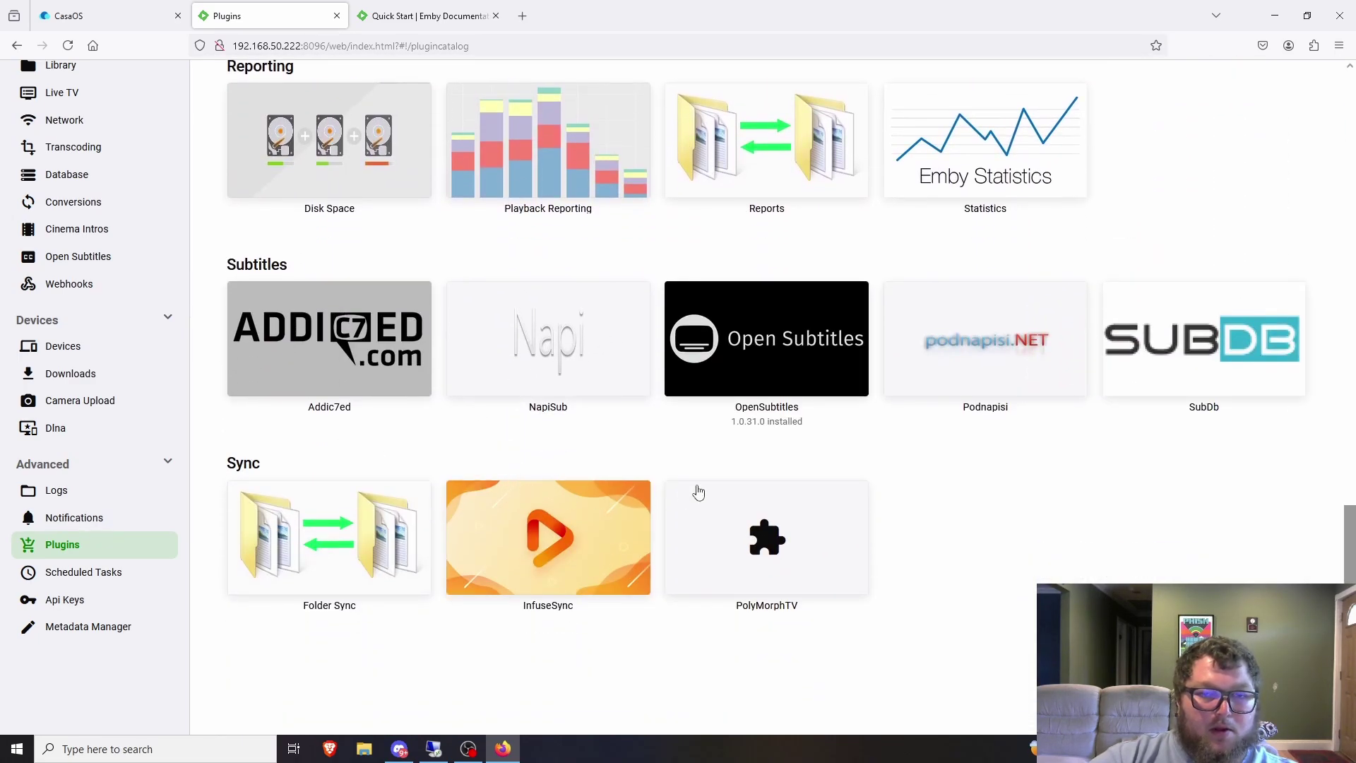
{"action": "scroll", "coordinate": [698, 493], "scroll_direction": "up", "scroll_amount": 10}
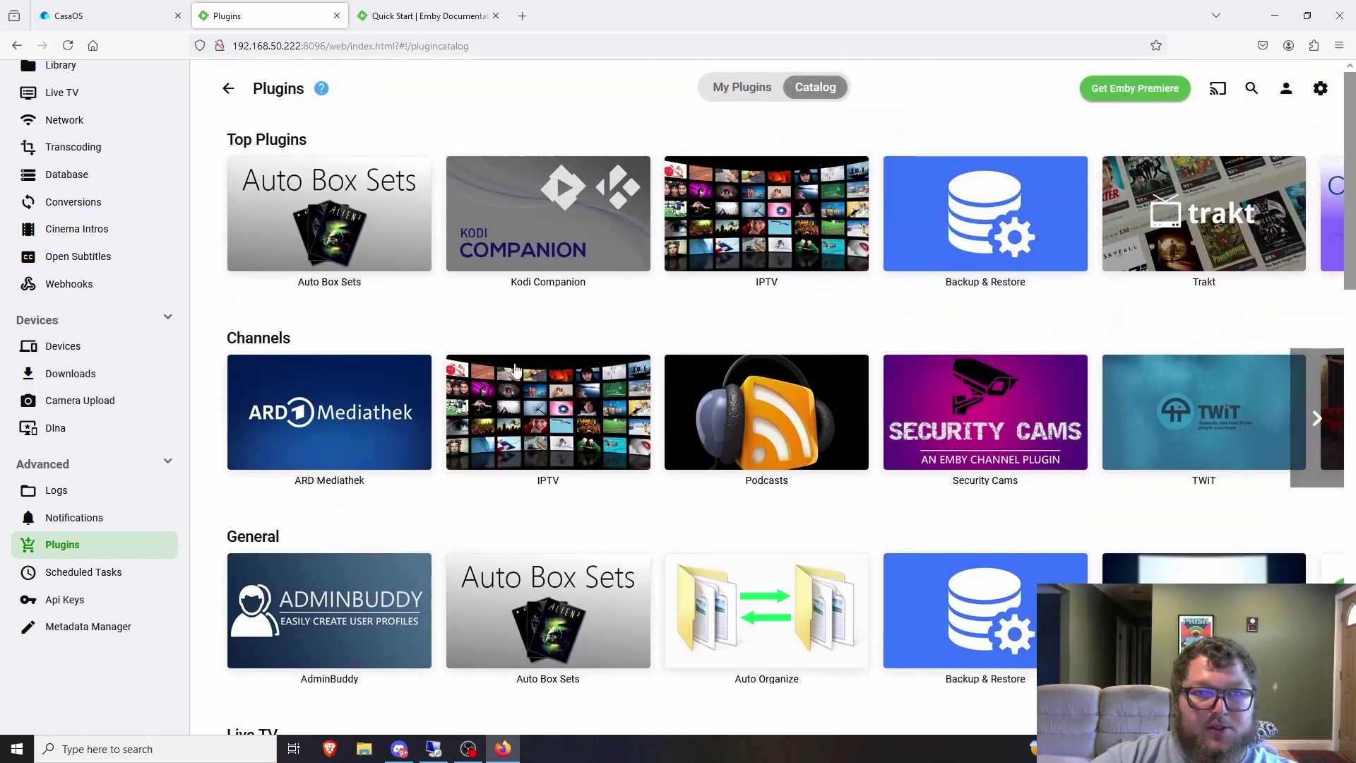
{"action": "scroll", "coordinate": [780, 368], "scroll_direction": "down", "scroll_amount": 6}
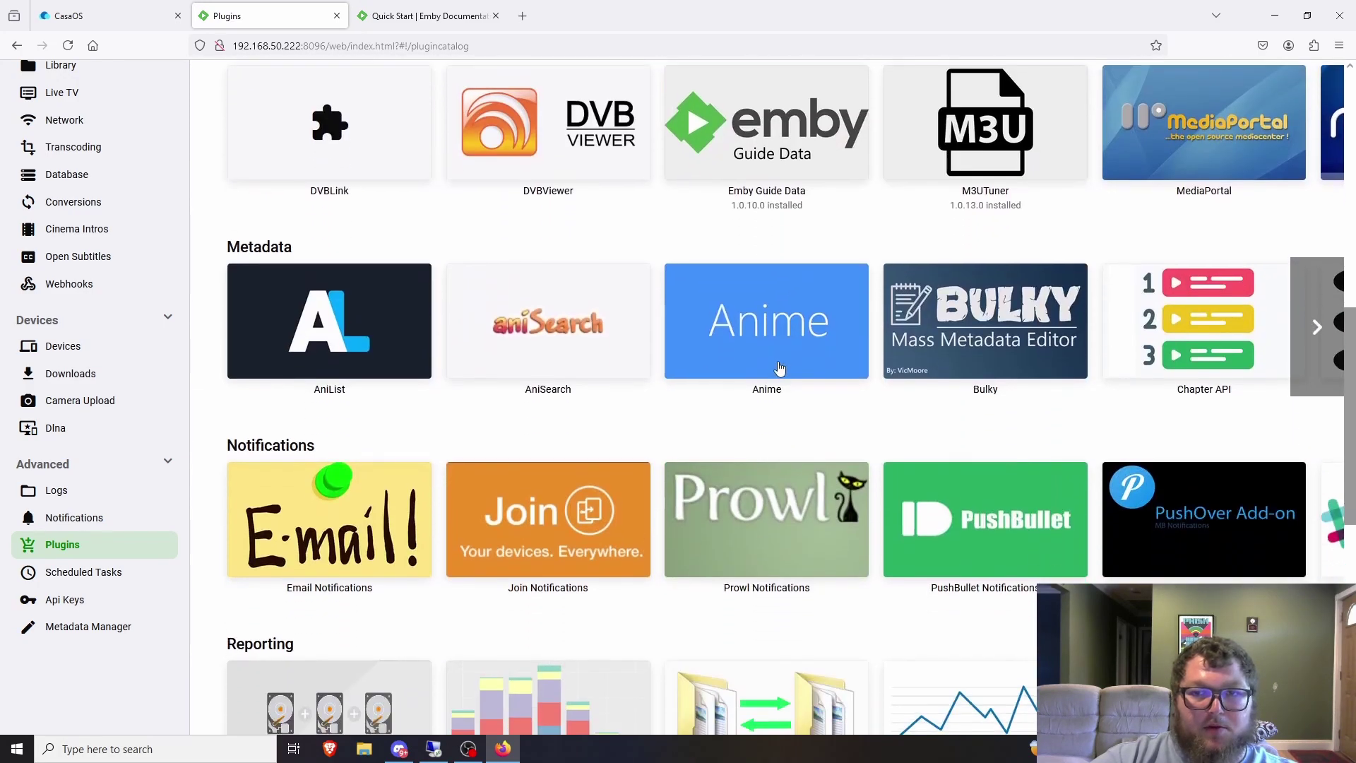
{"action": "scroll", "coordinate": [782, 430], "scroll_direction": "down", "scroll_amount": 3}
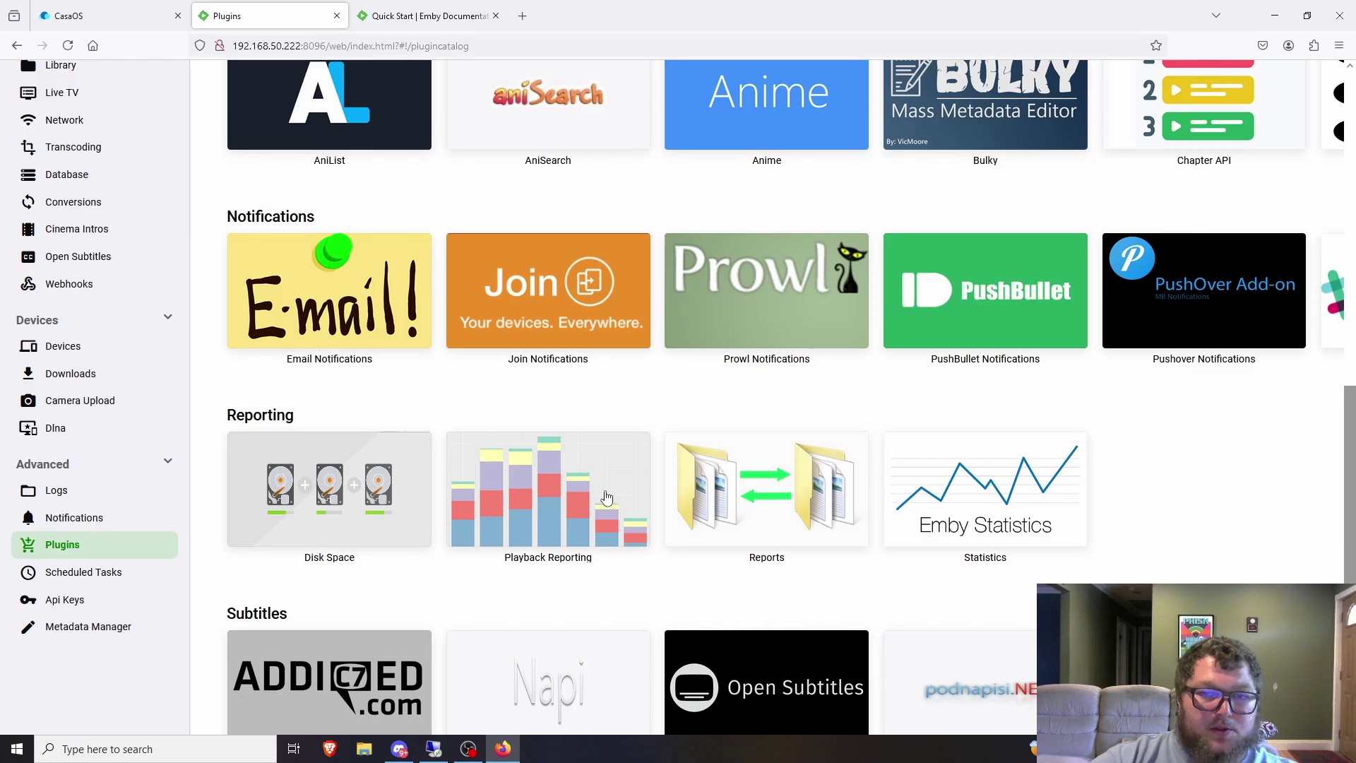
Step: Install the Statistics 3.2.0.0 plugin from its catalog page, confirming and dismissing the success message
{"action": "left_click", "coordinate": [952, 499]}
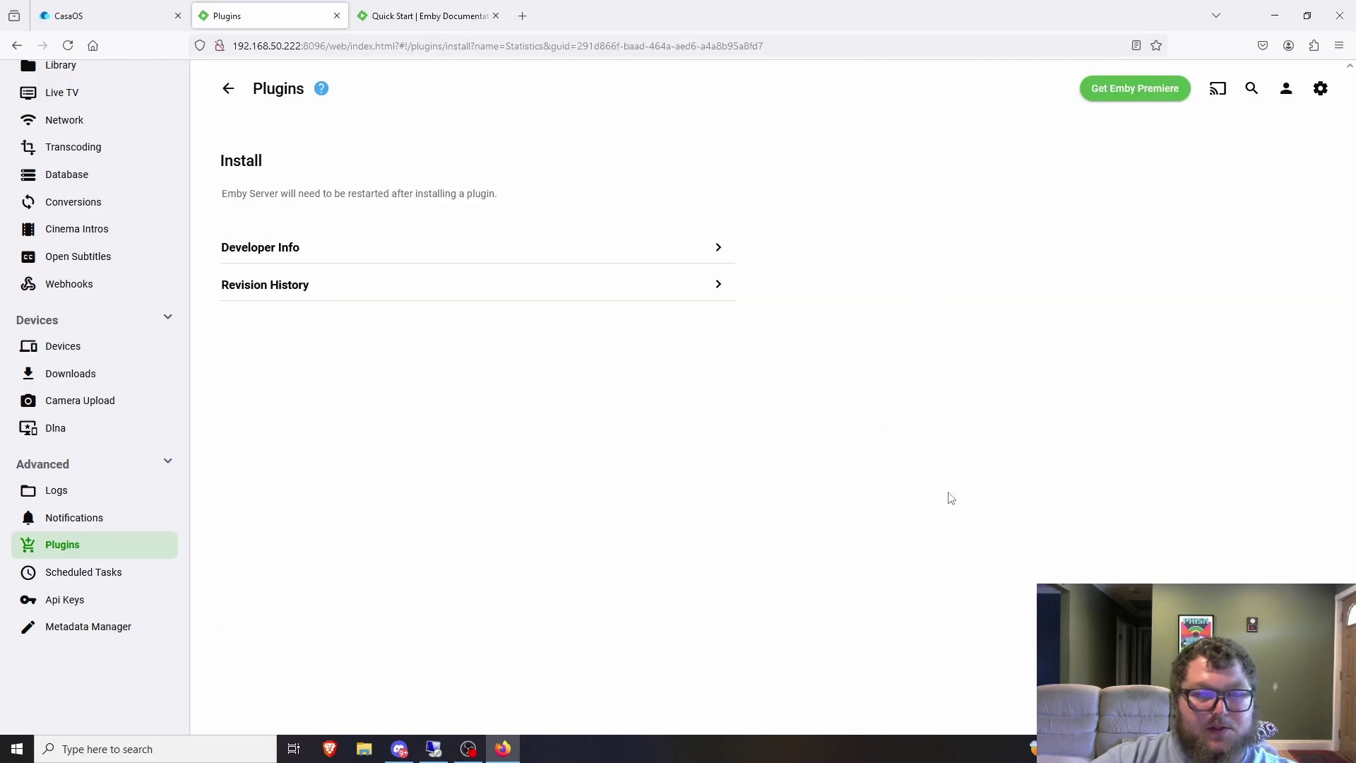
{"action": "scroll", "coordinate": [381, 282], "scroll_direction": "down", "scroll_amount": 6}
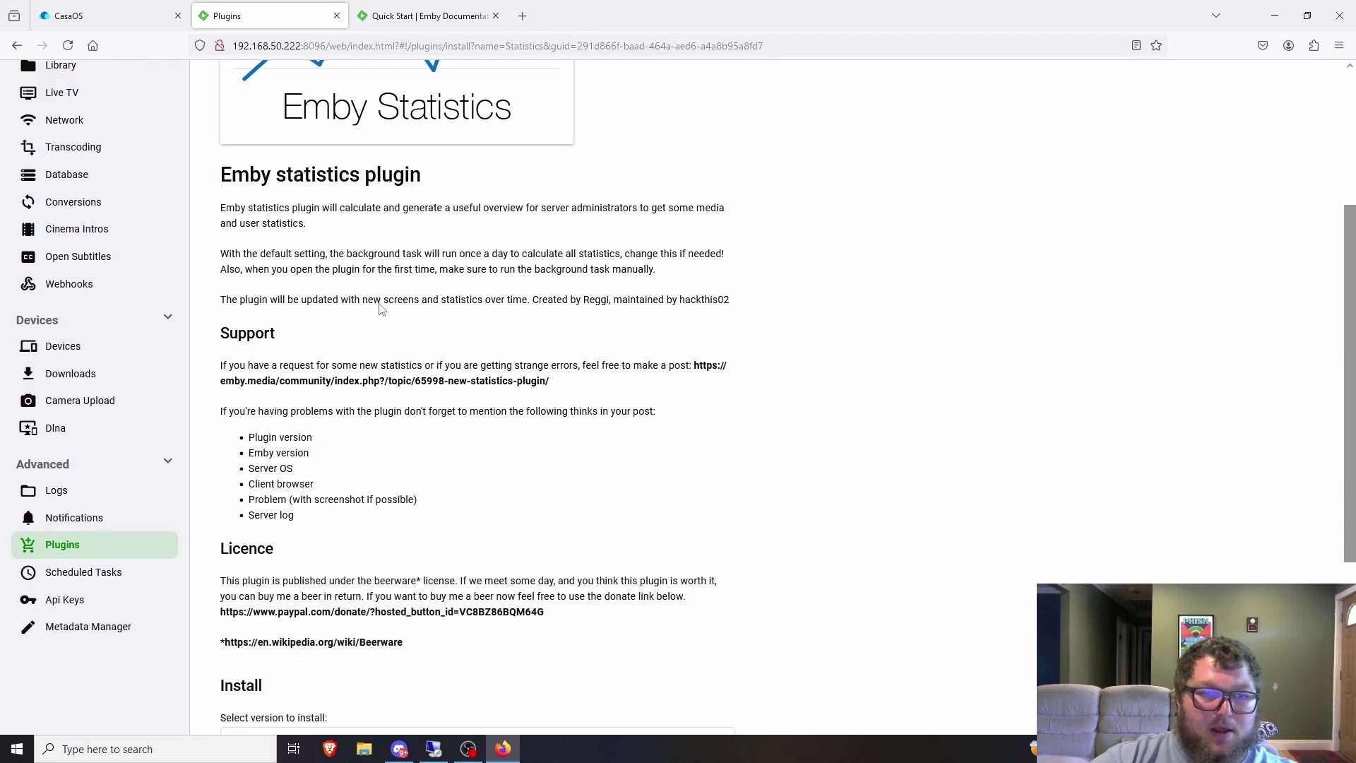
{"action": "left_click", "coordinate": [395, 573]}
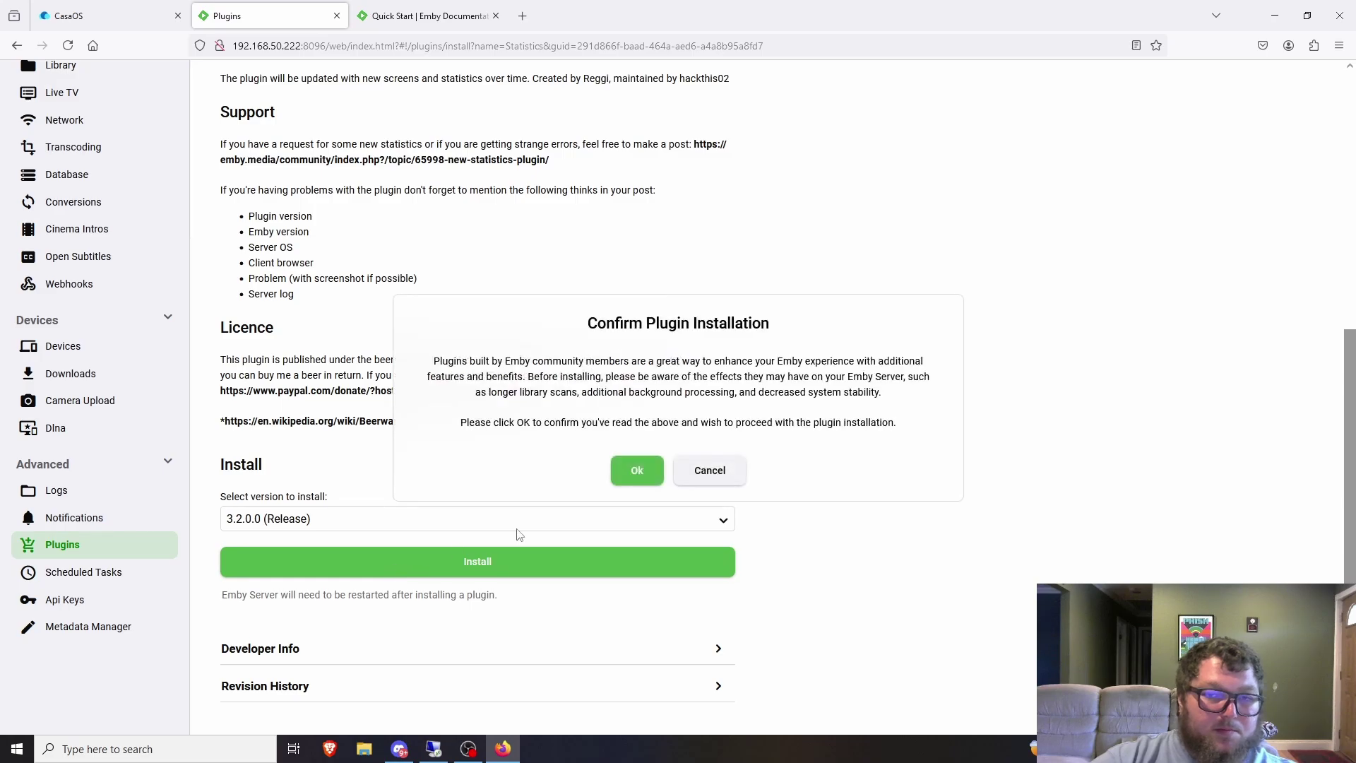
{"action": "left_click", "coordinate": [637, 468]}
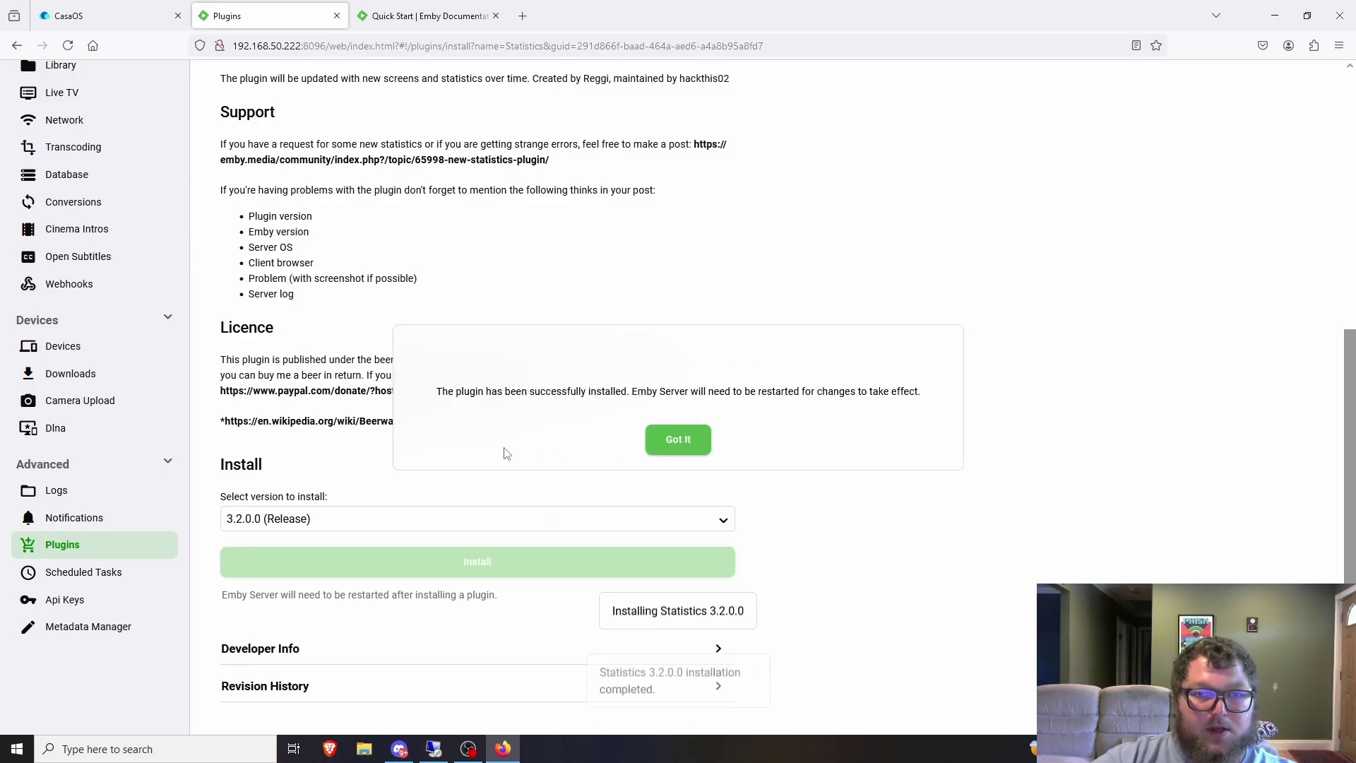
{"action": "left_click", "coordinate": [707, 437]}
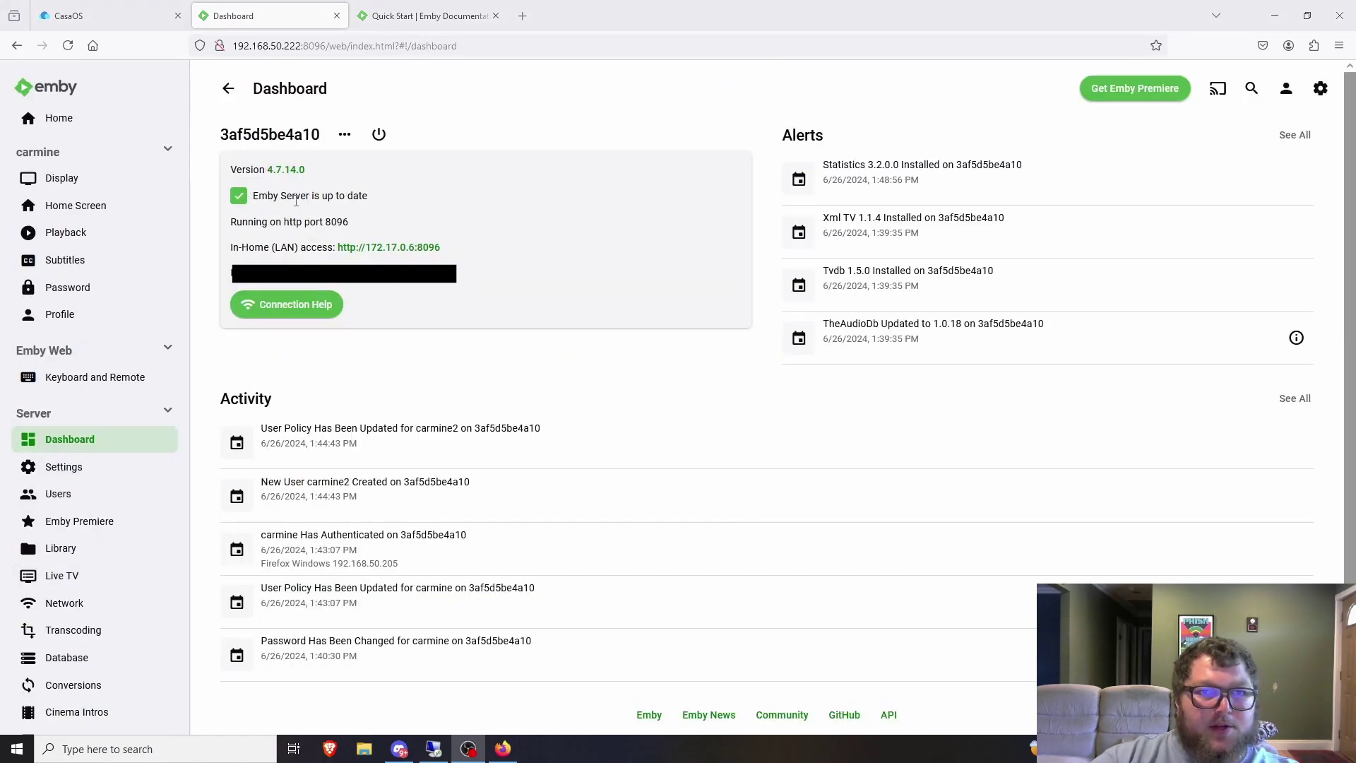
Step: Open the Statistics plugin from the installed Plugins list and dismiss its no-configuration alert
{"action": "scroll", "coordinate": [101, 650], "scroll_direction": "down", "scroll_amount": 5}
{"action": "left_click", "coordinate": [102, 650]}
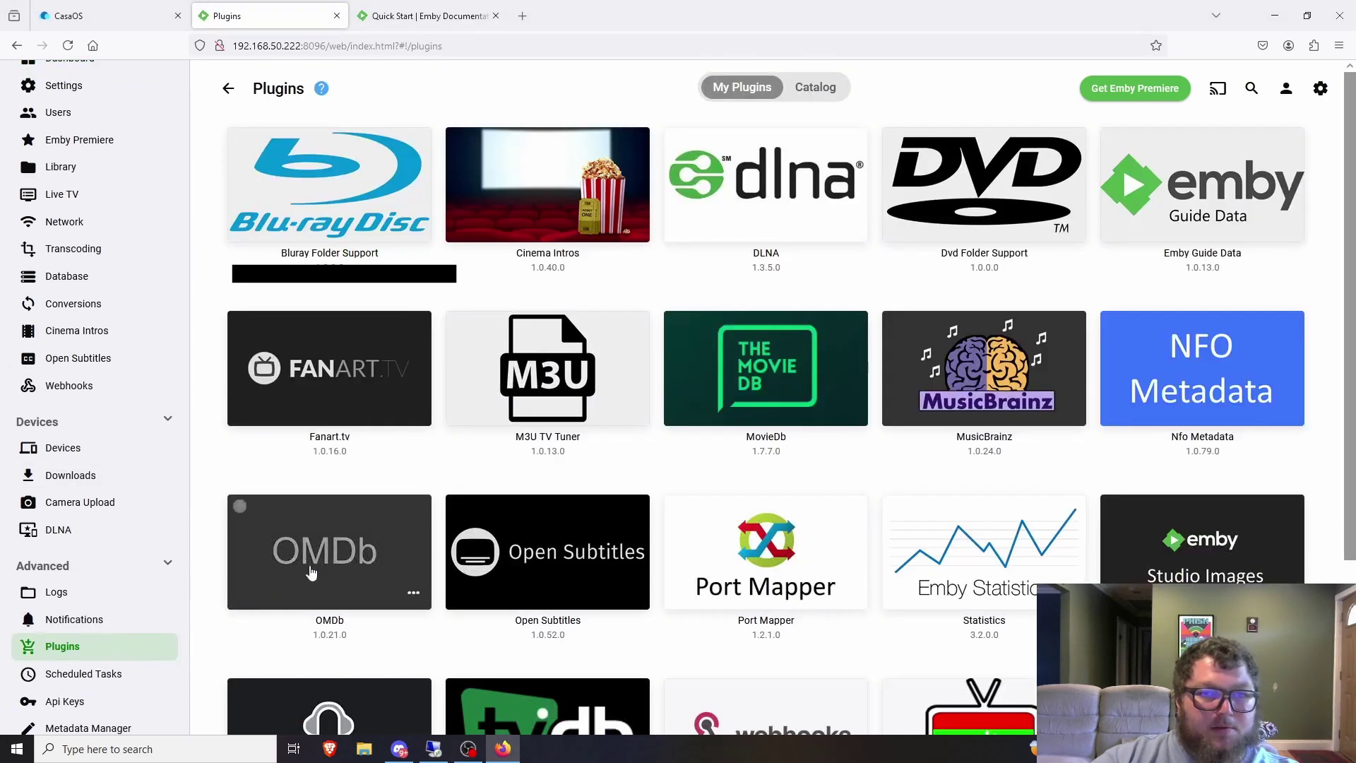
{"action": "scroll", "coordinate": [1002, 392], "scroll_direction": "down", "scroll_amount": 2}
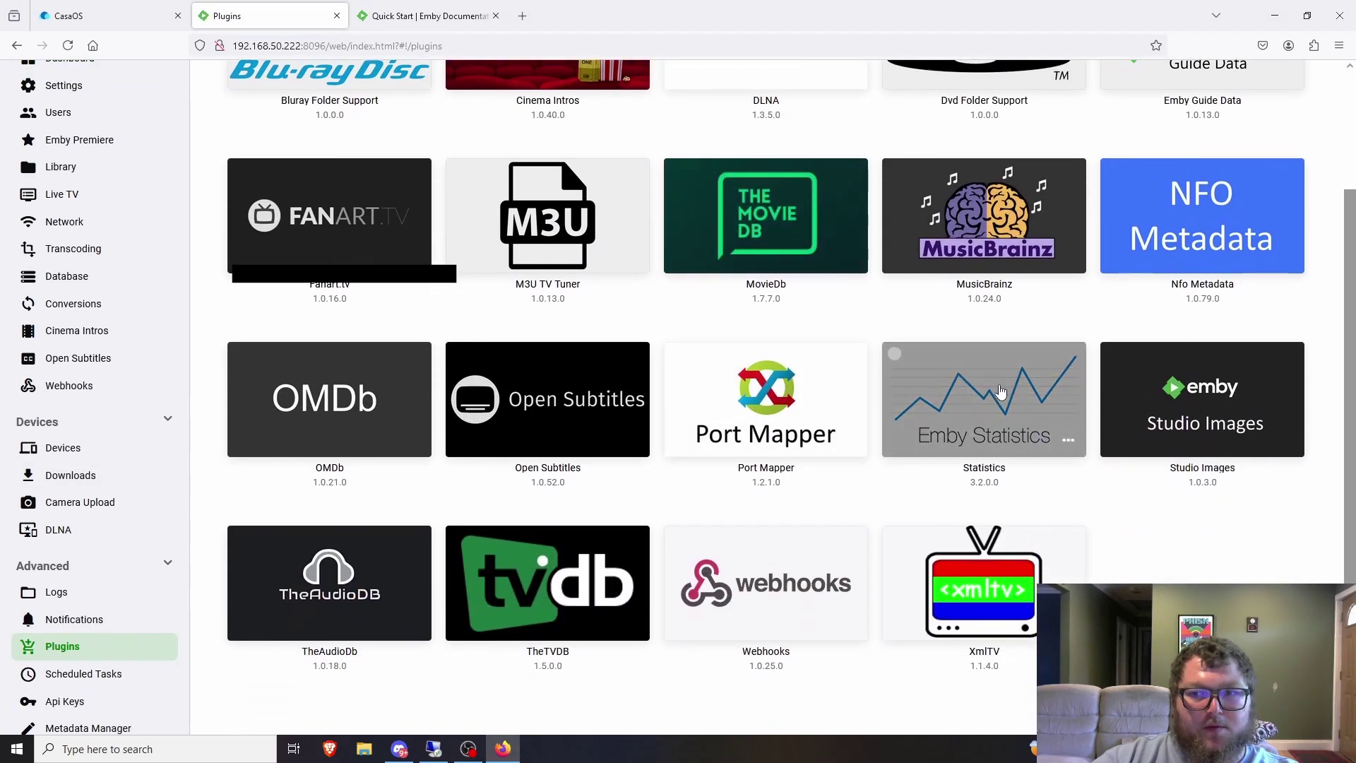
{"action": "left_click", "coordinate": [1000, 392]}
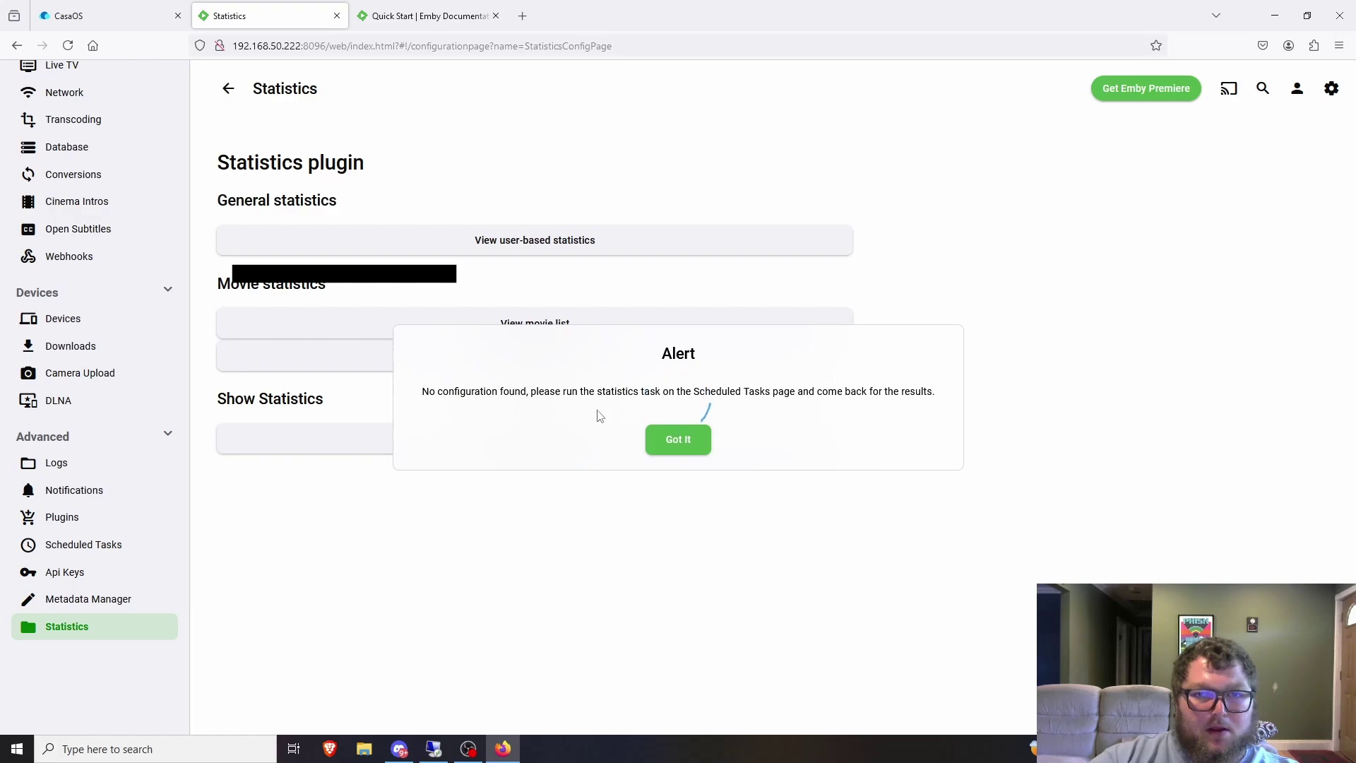
{"action": "left_click", "coordinate": [683, 445]}
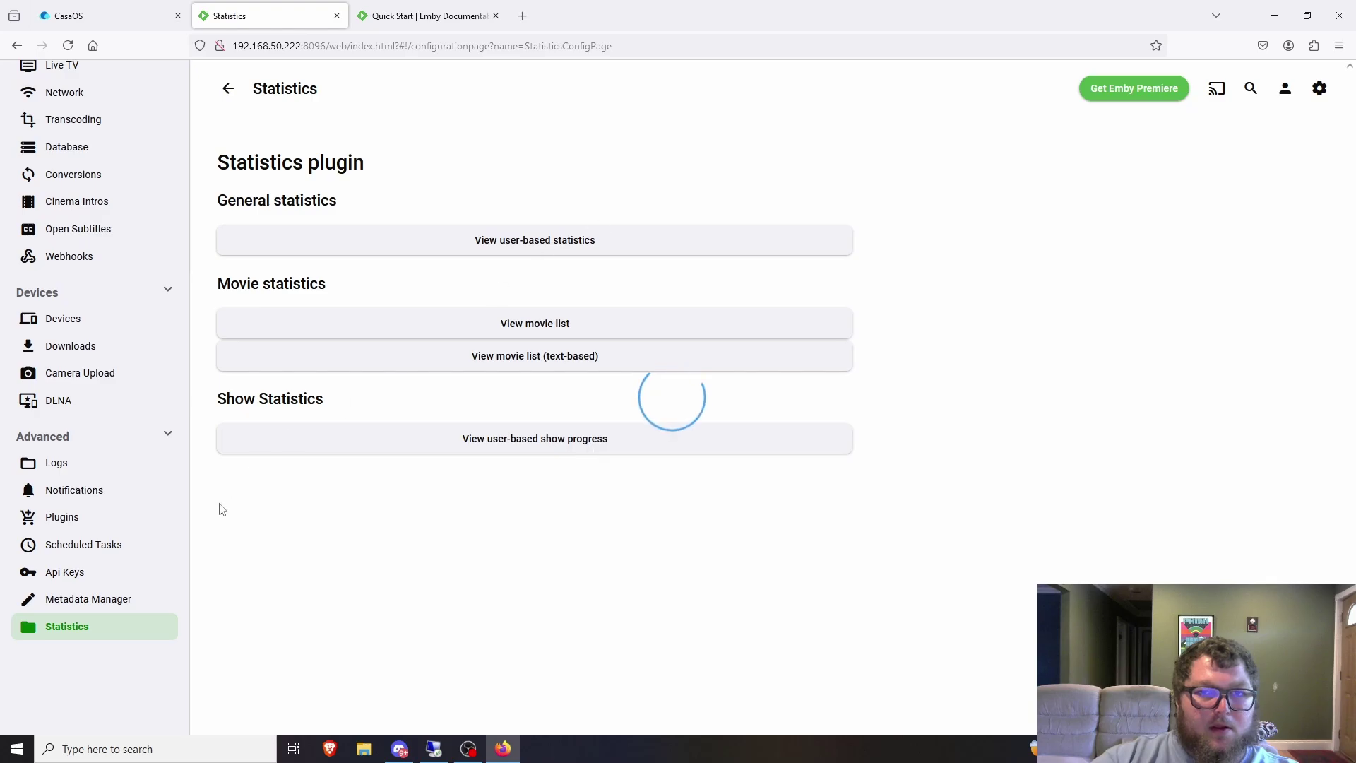
{"action": "left_click", "coordinate": [229, 88]}
{"action": "left_click", "coordinate": [1036, 424]}
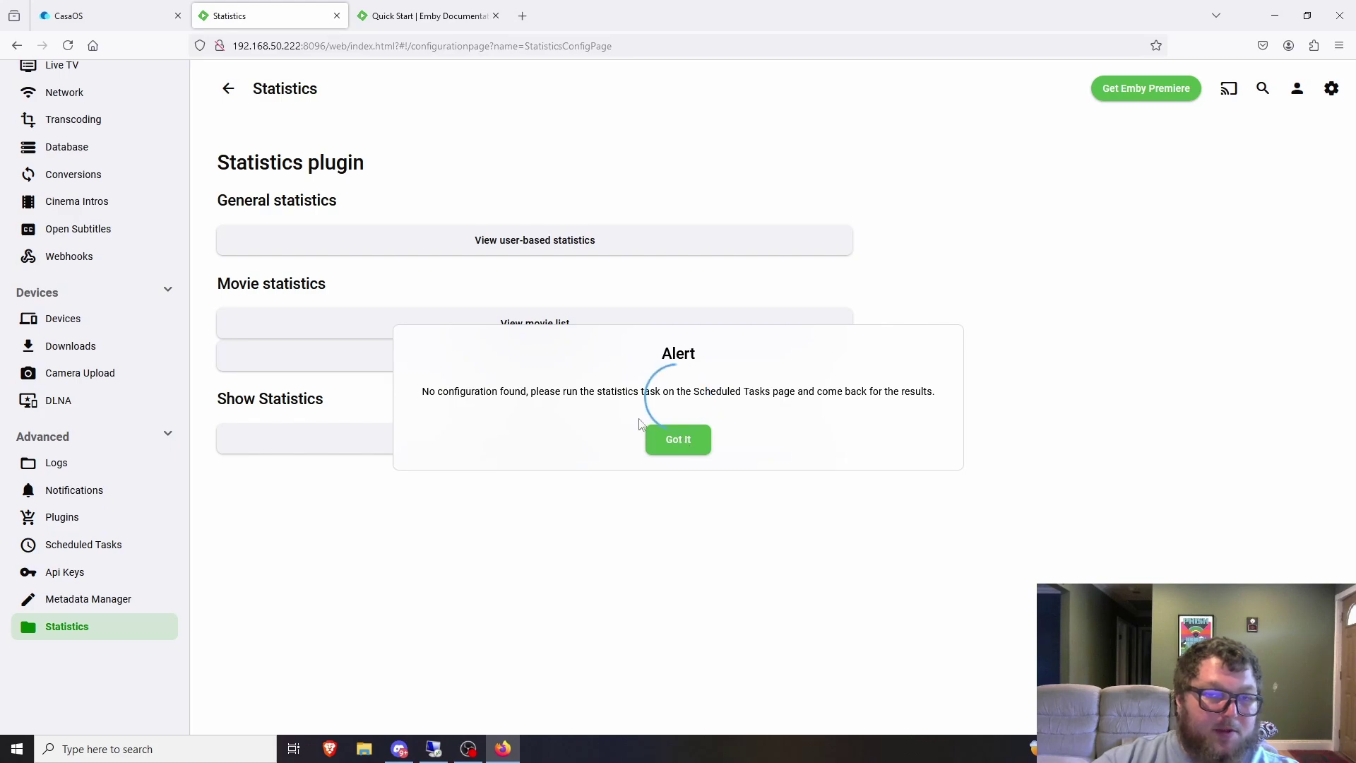
{"action": "left_click", "coordinate": [681, 440]}
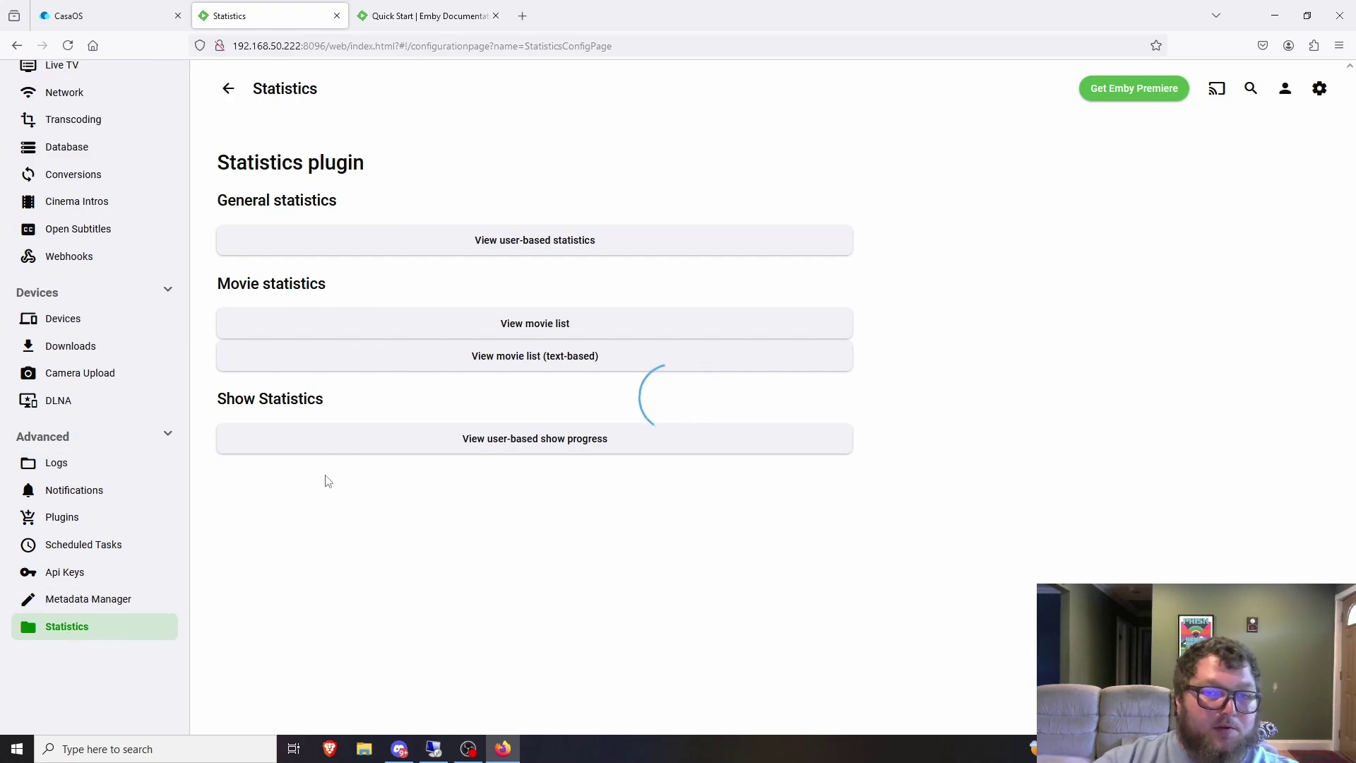
Step: Reopen the Plugins list and scroll through the plugin Catalog again
{"action": "left_click", "coordinate": [92, 528]}
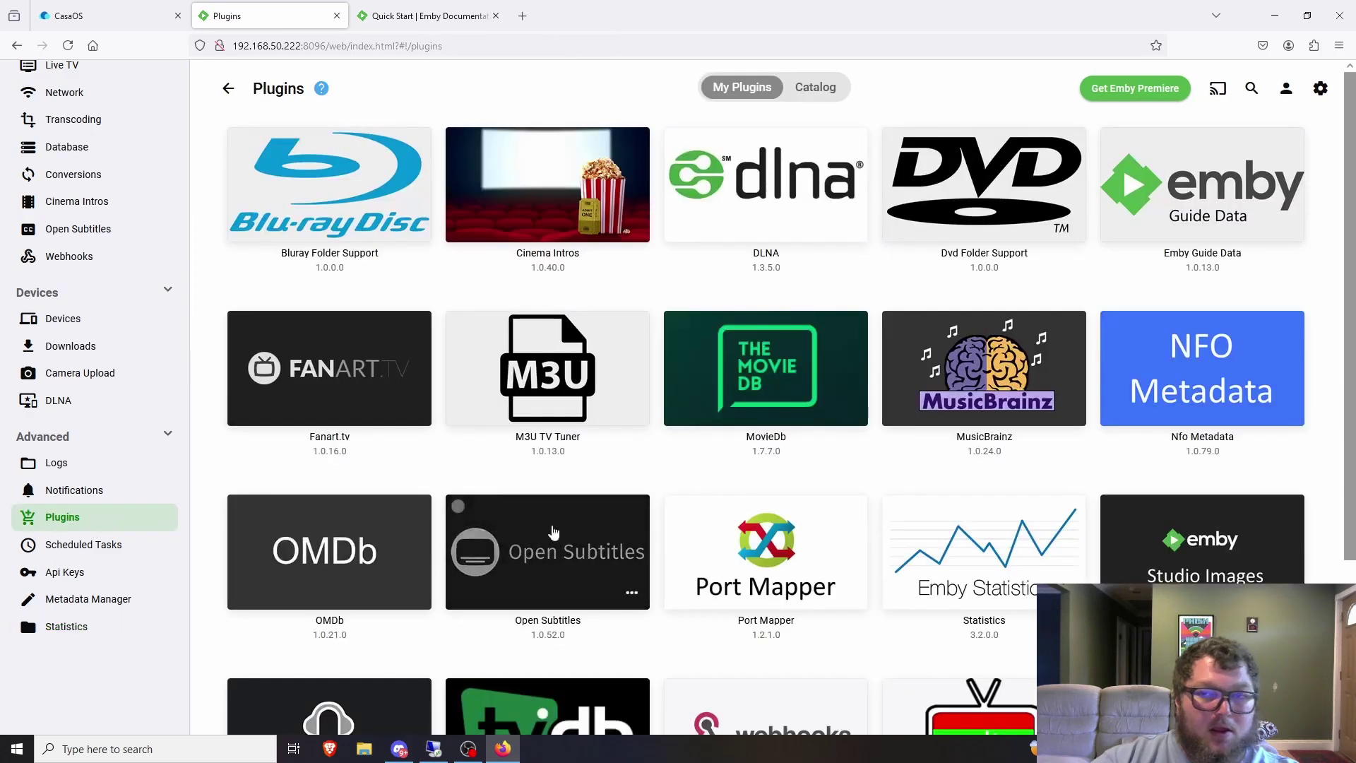
{"action": "left_click", "coordinate": [822, 88]}
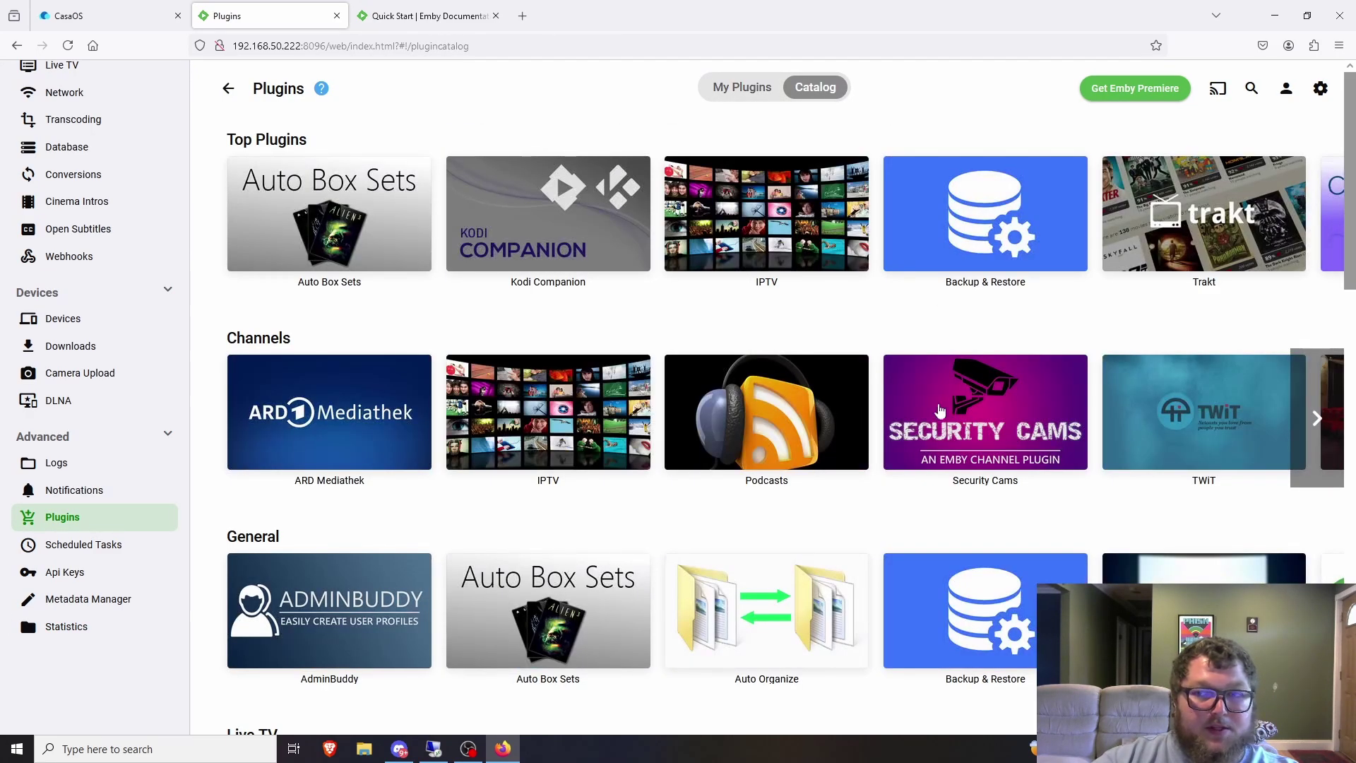
{"action": "scroll", "coordinate": [1000, 410], "scroll_direction": "down", "scroll_amount": 2}
{"action": "scroll", "coordinate": [602, 440], "scroll_direction": "down", "scroll_amount": 4}
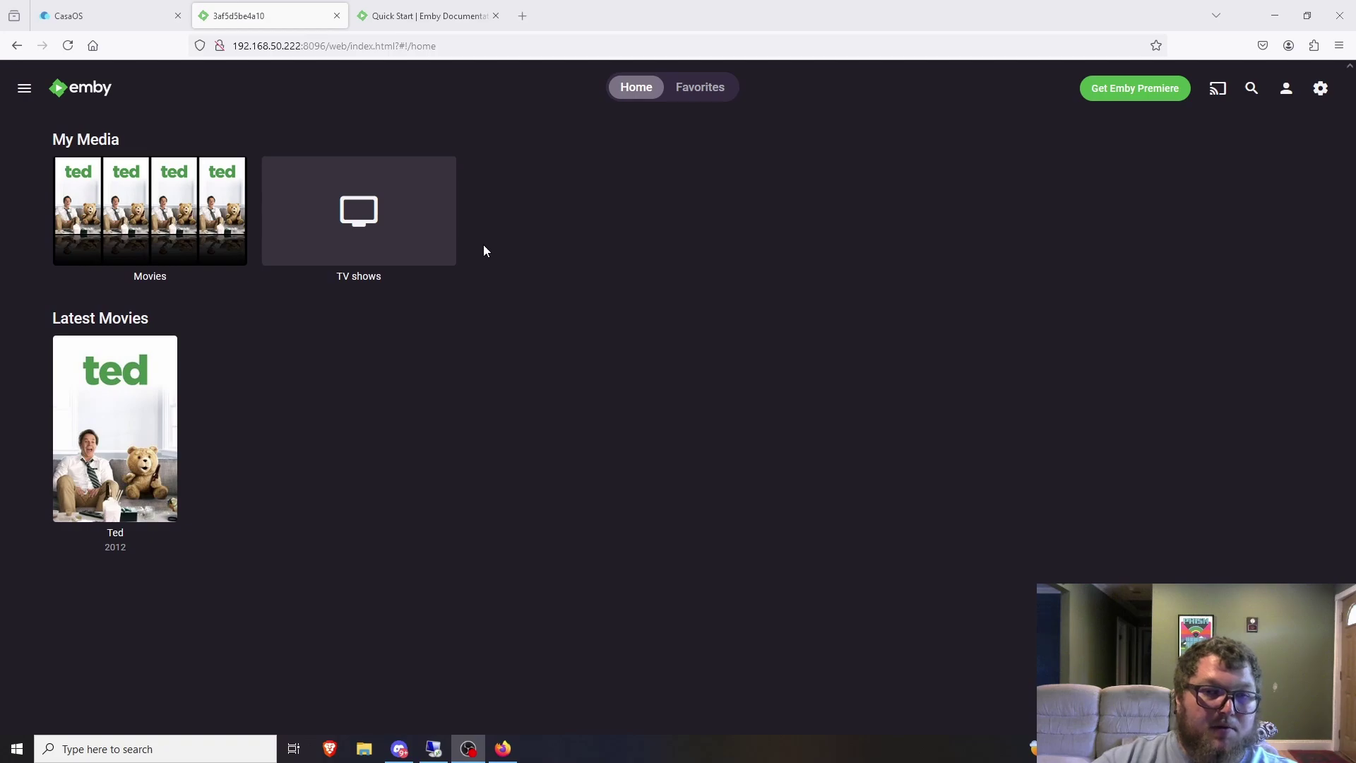
{"action": "mouse_move", "coordinate": [392, 165]}
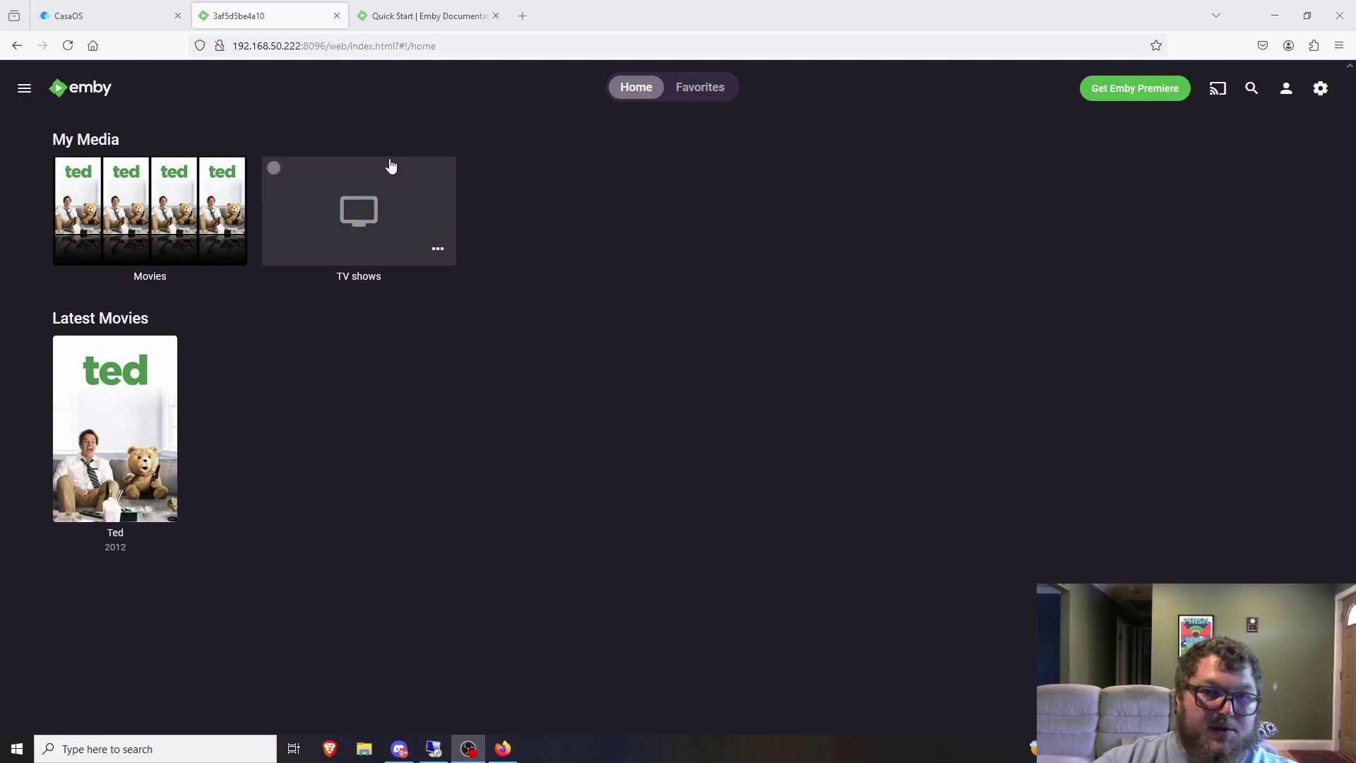